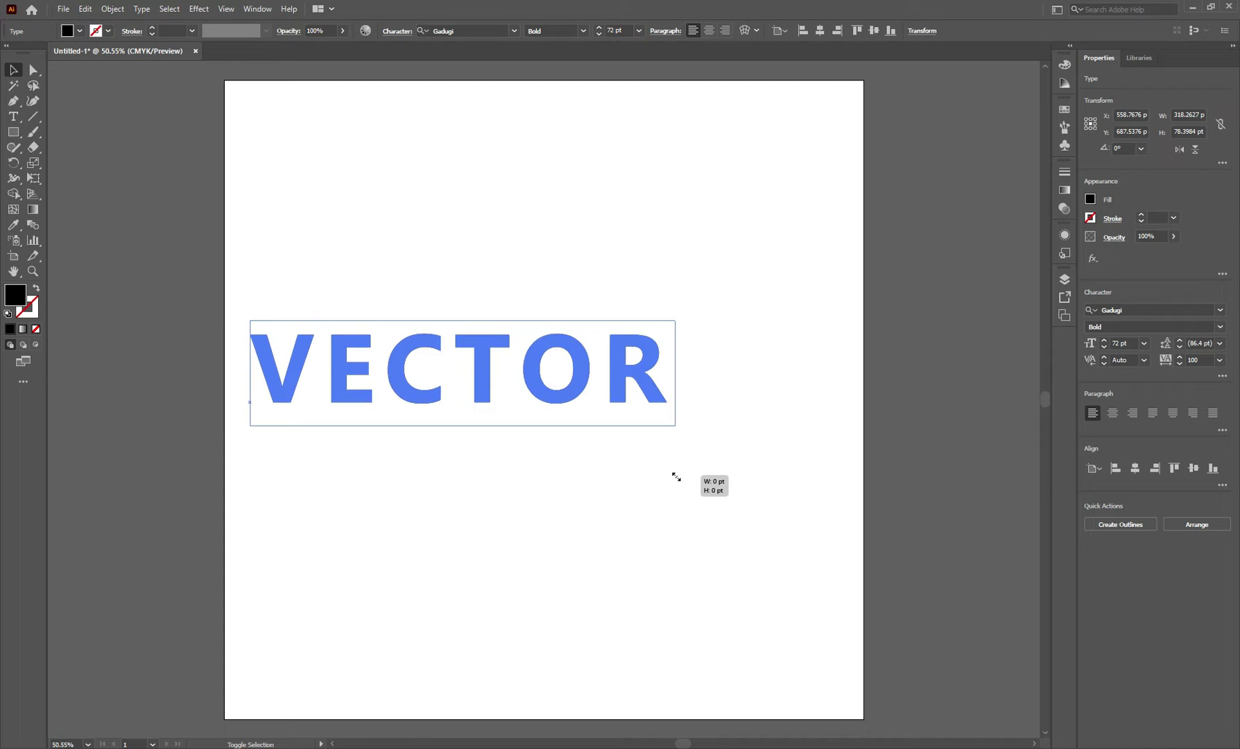
# Enlarge the VECTOR text to about 225.5 pt and centre it horizontally and vertically on the artboard
pyautogui.press('Escape')
pyautogui.moveTo(555, 391); pyautogui.dragTo(623, 414)
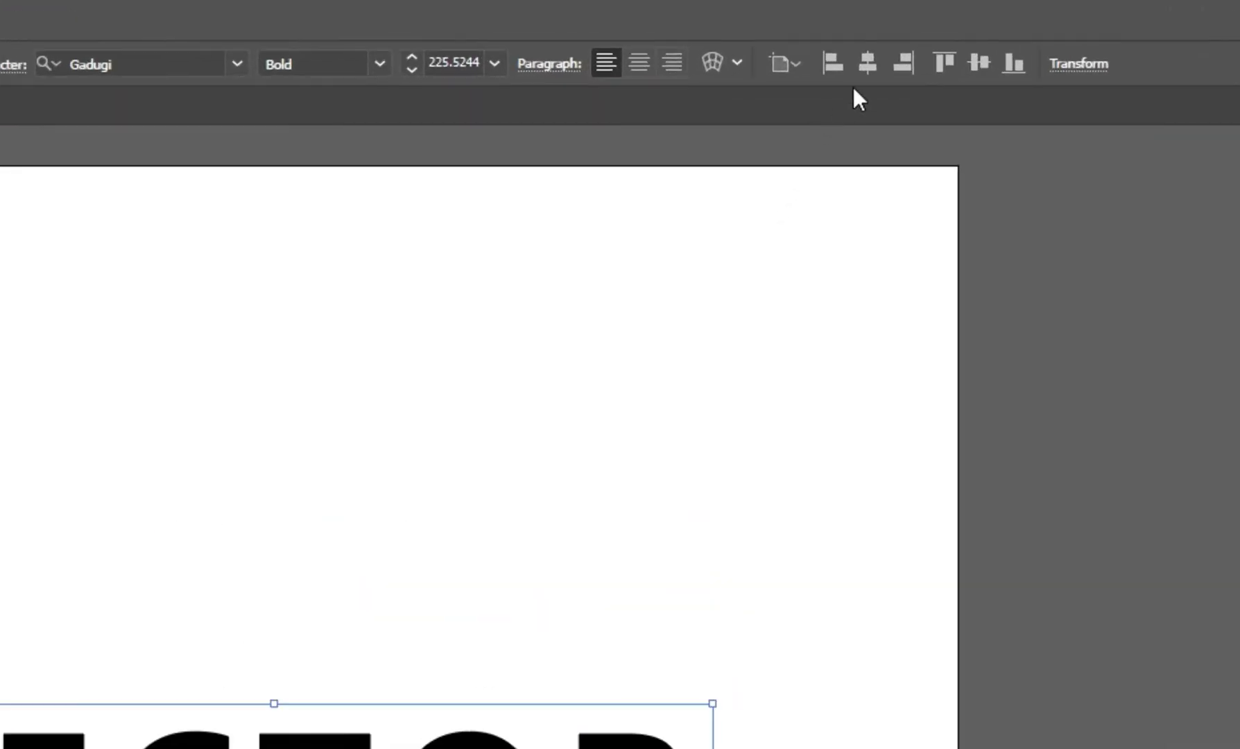
pyautogui.click(820, 31)
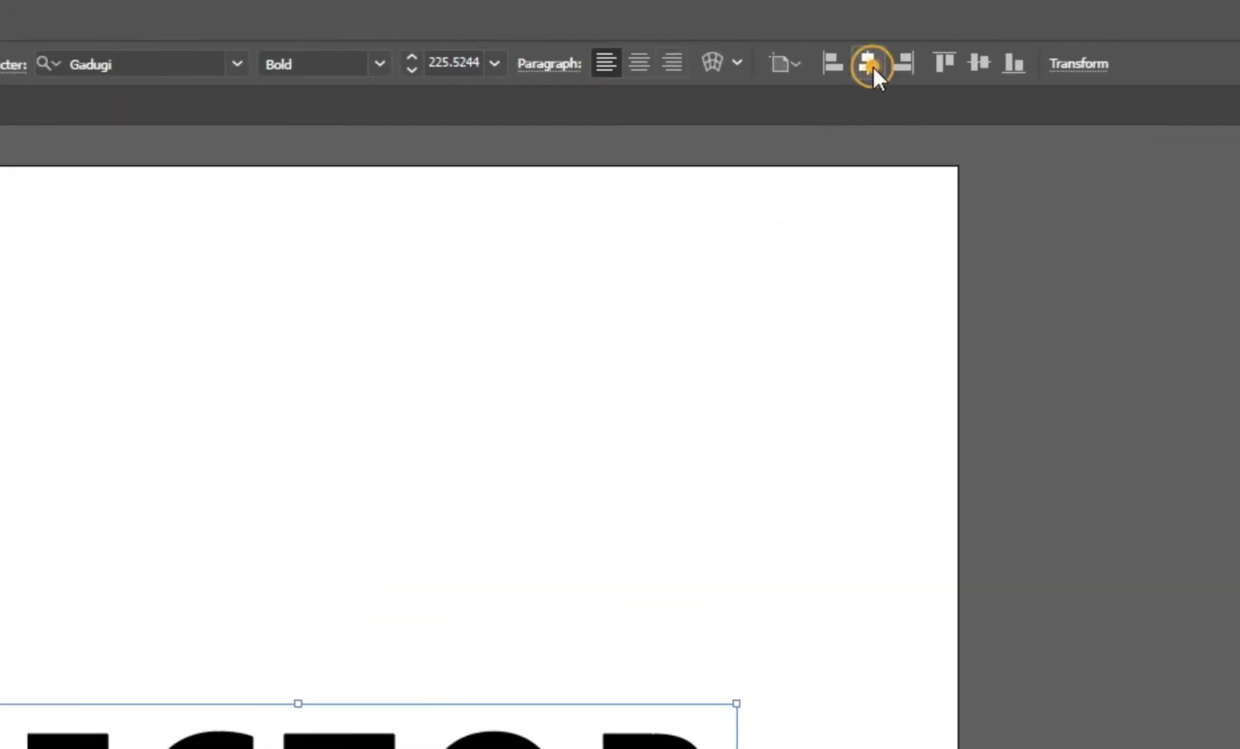
pyautogui.click(974, 61)
pyautogui.click(476, 339)
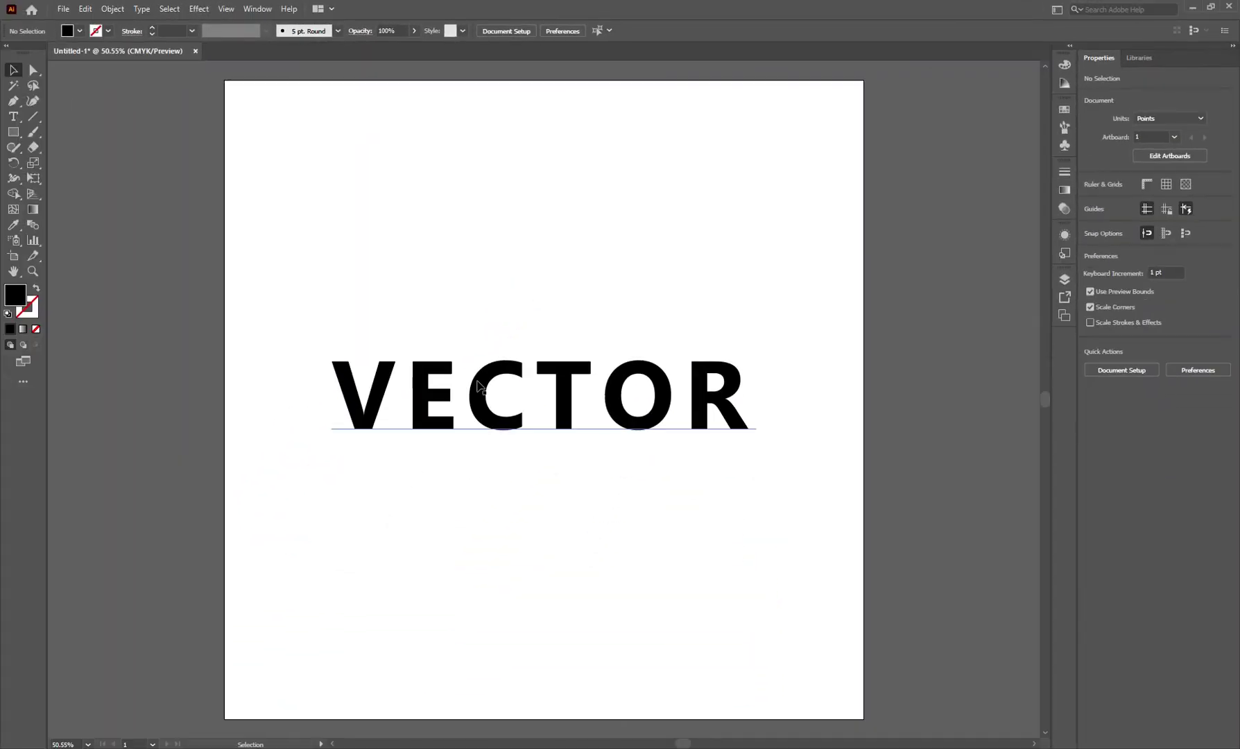
# Apply a 3D Extrude & Bevel effect to the VECTOR text with the Isometric Top position and No Shading surface
pyautogui.click(433, 459)
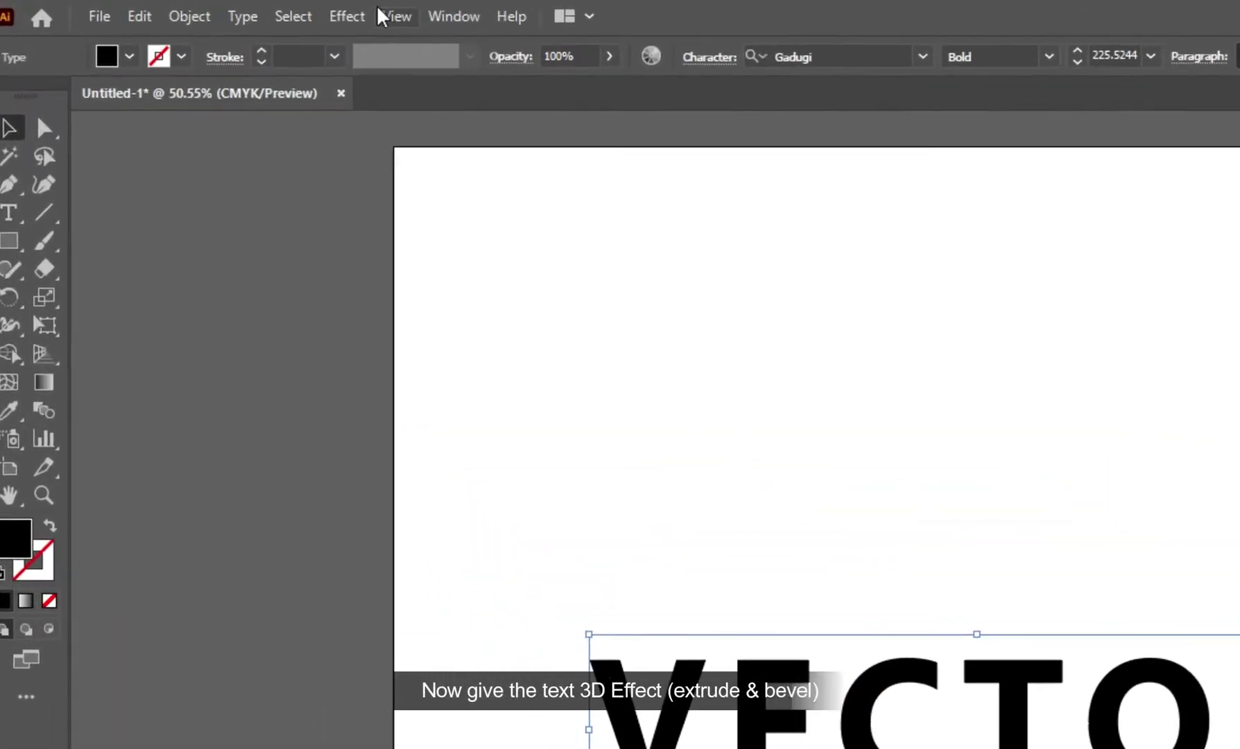
pyautogui.click(353, 17)
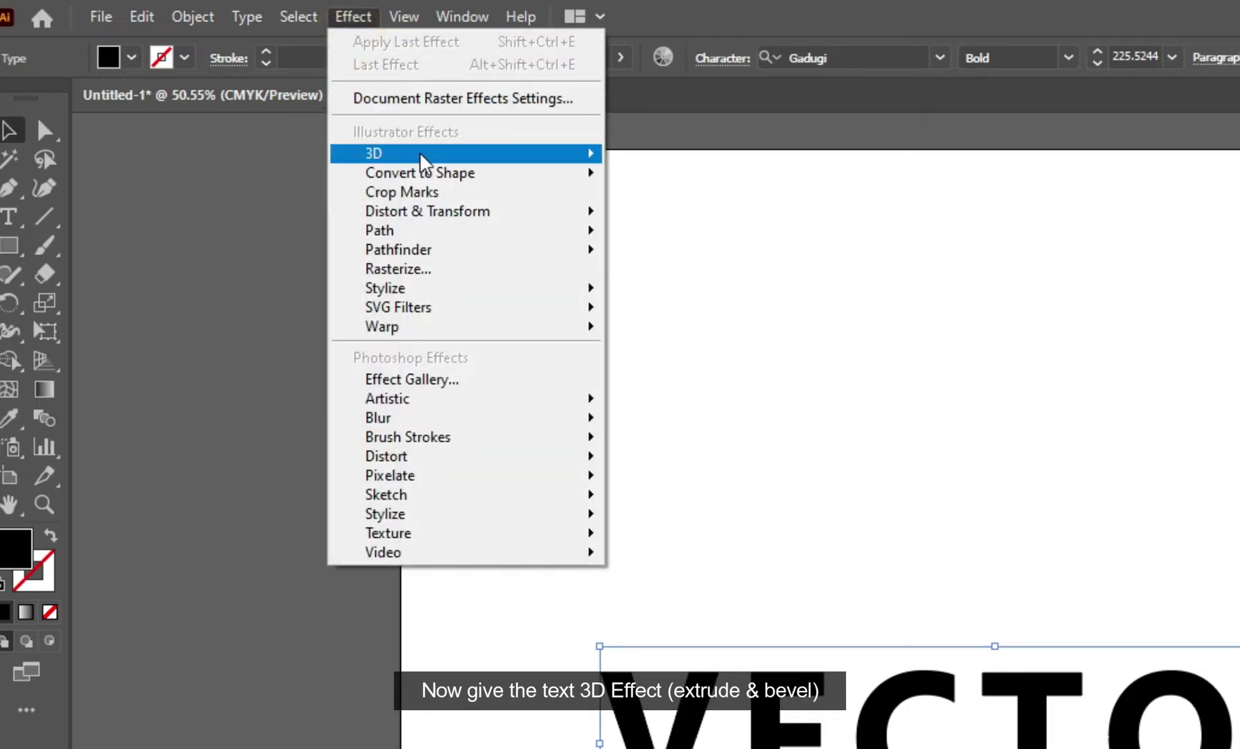
pyautogui.moveTo(503, 155)
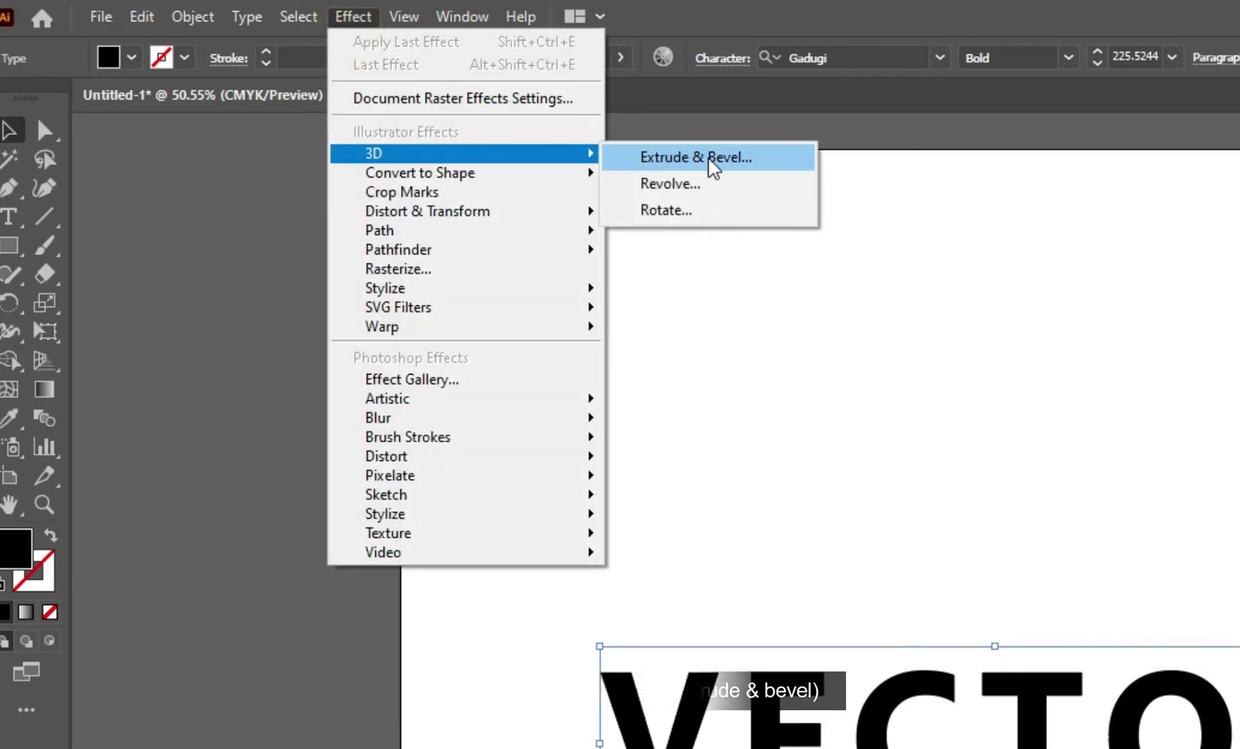
pyautogui.click(710, 165)
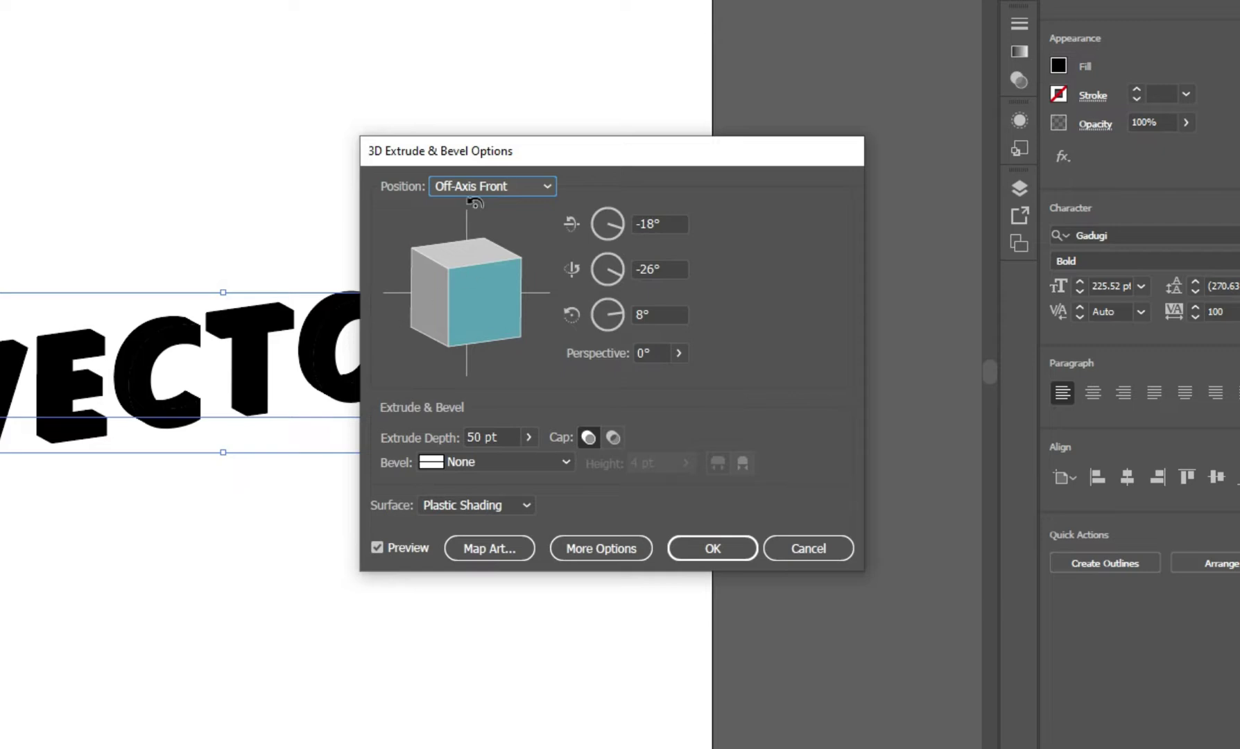
pyautogui.click(487, 186)
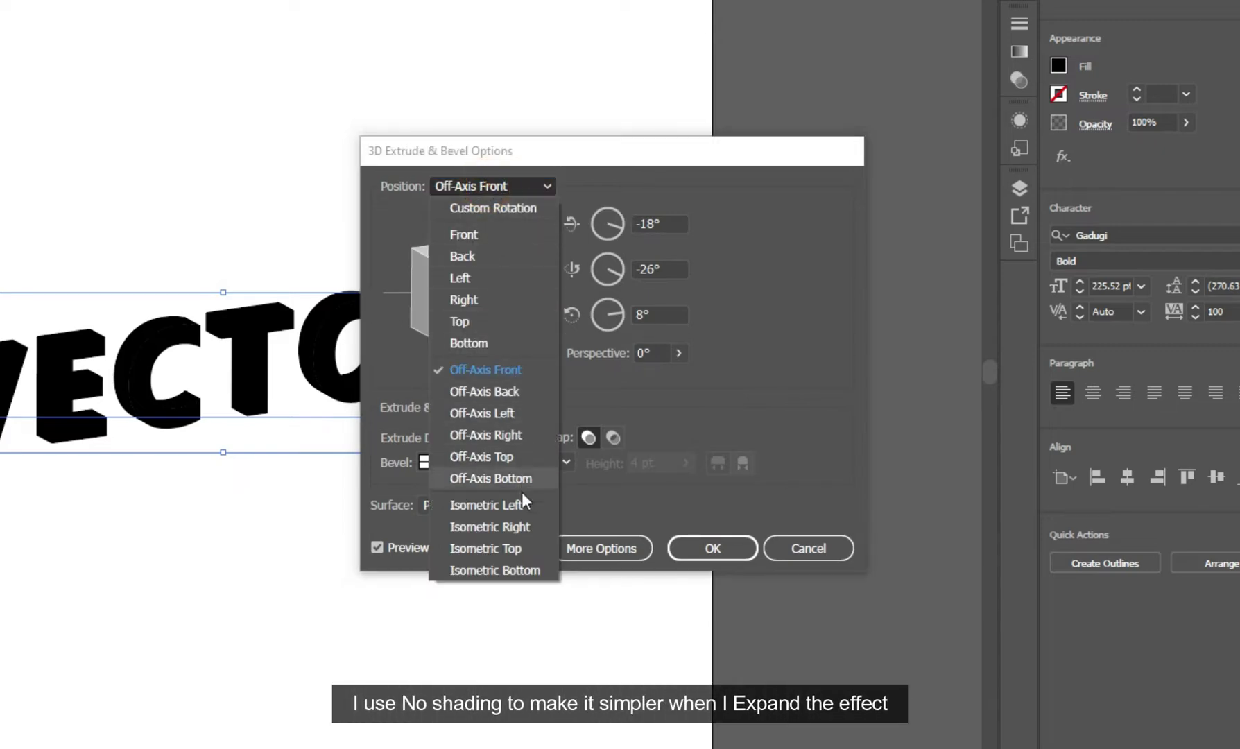
pyautogui.click(497, 549)
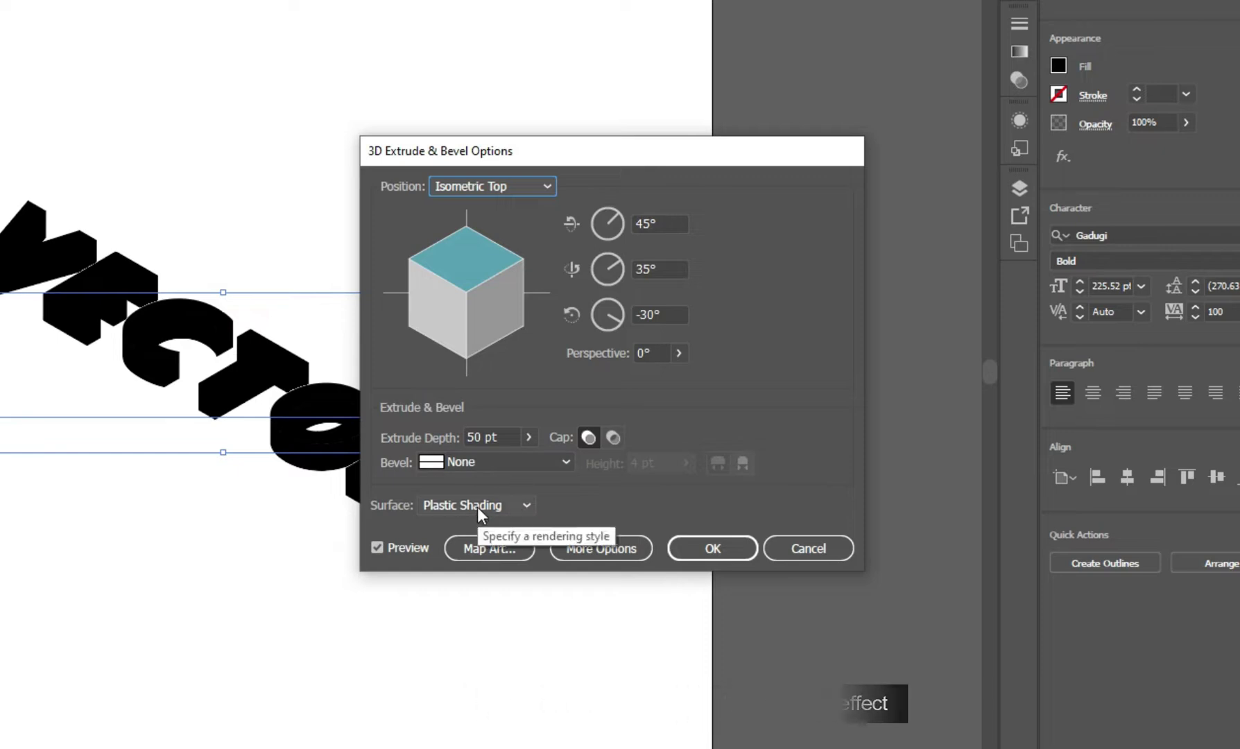
pyautogui.click(477, 507)
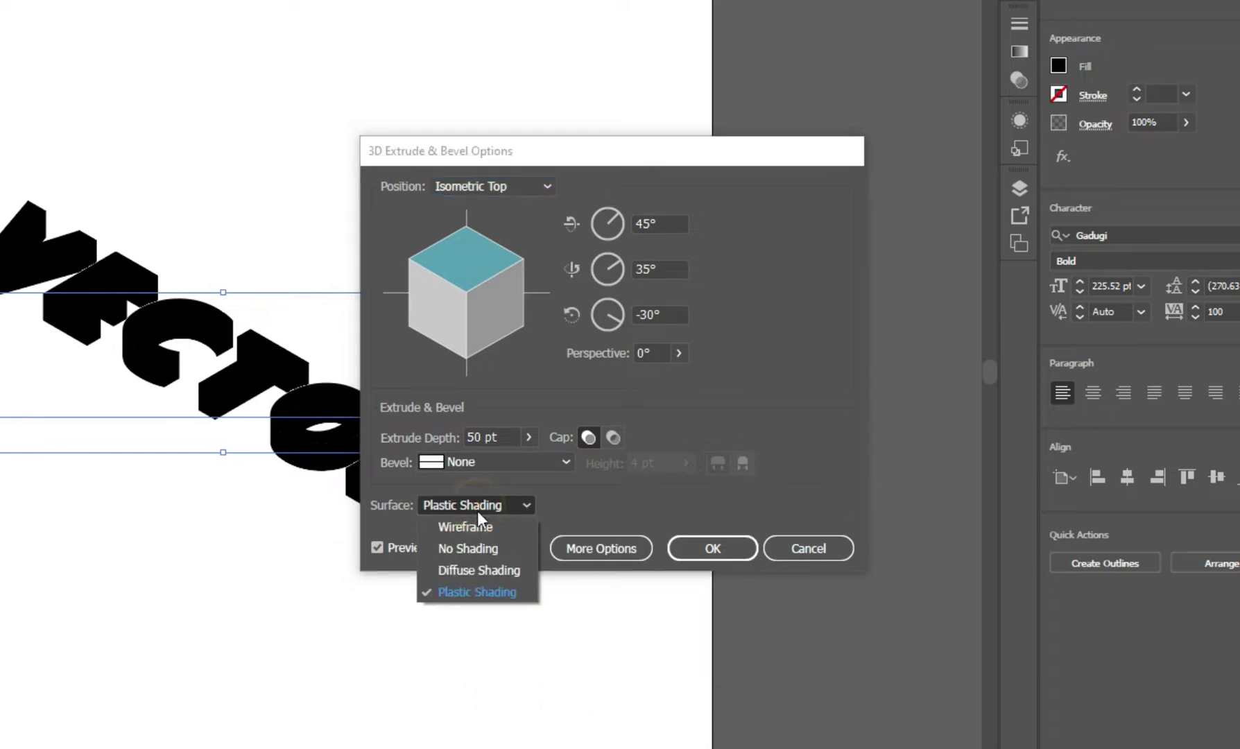
pyautogui.click(492, 549)
pyautogui.click(700, 554)
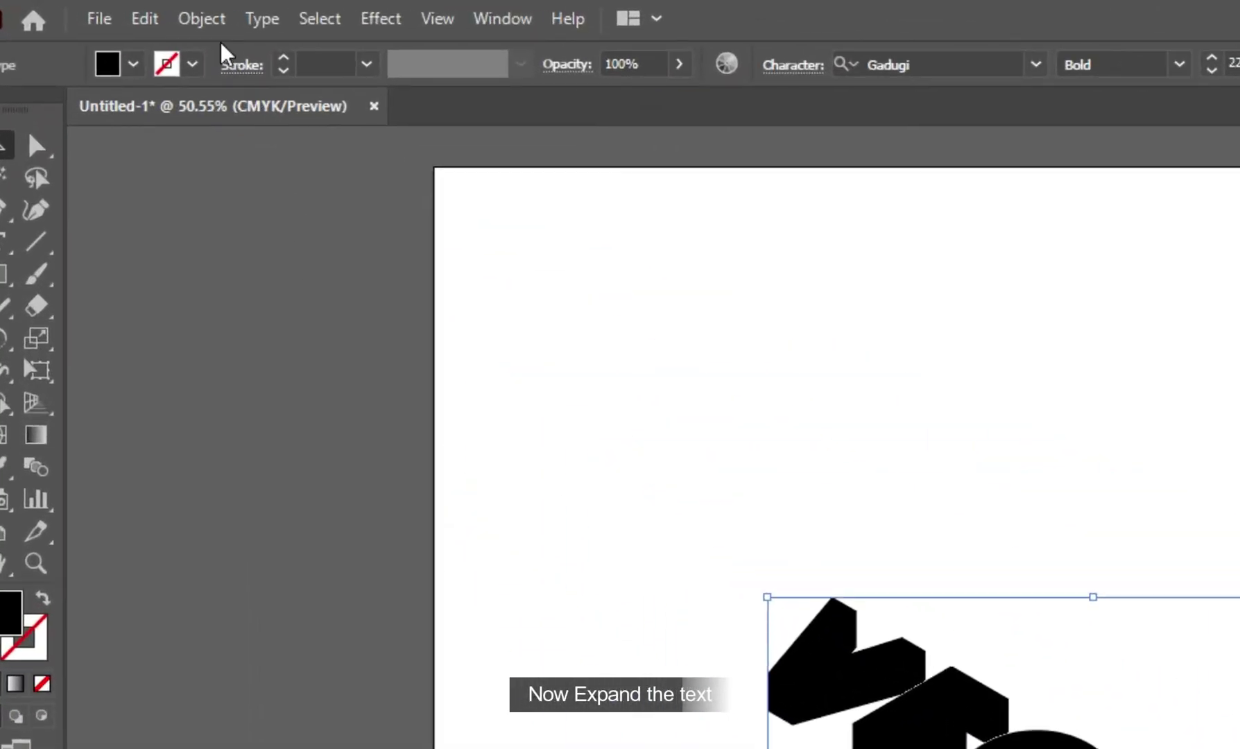
# Expand the appearance of the 3D text and apply the Pathfinder Trim operation to the resulting group
pyautogui.click(113, 9)
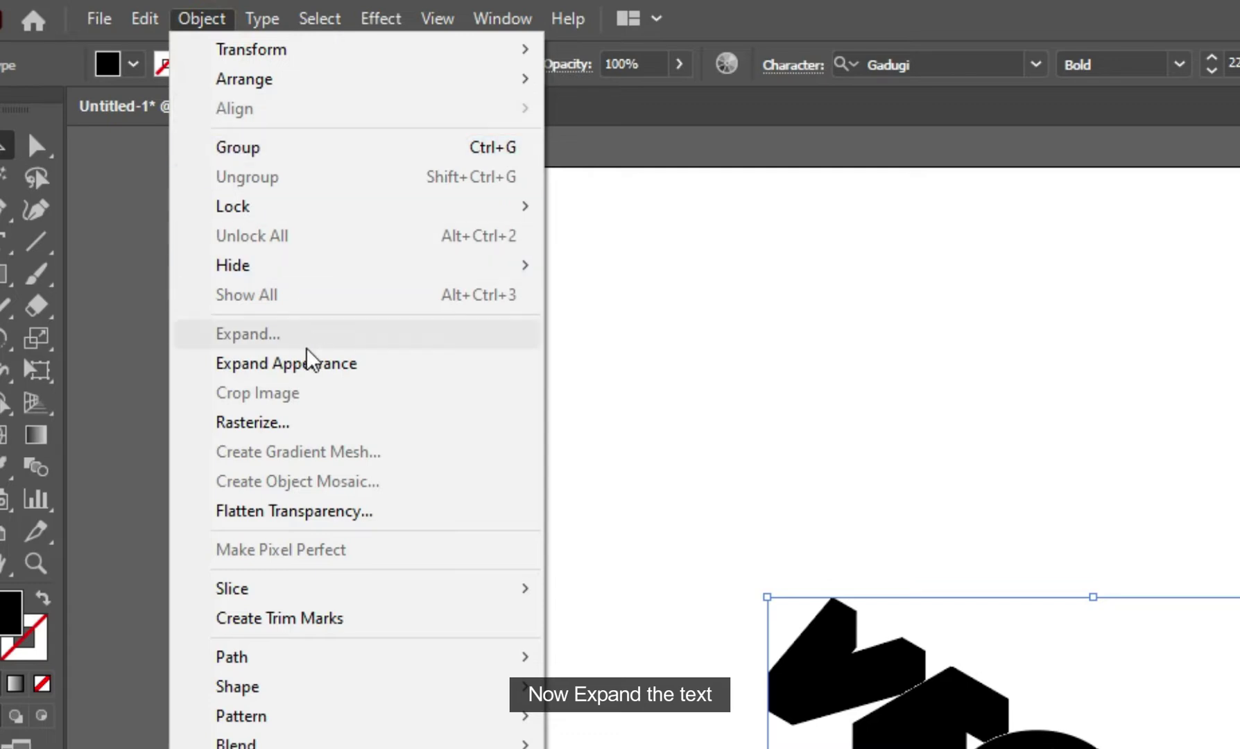
pyautogui.click(281, 367)
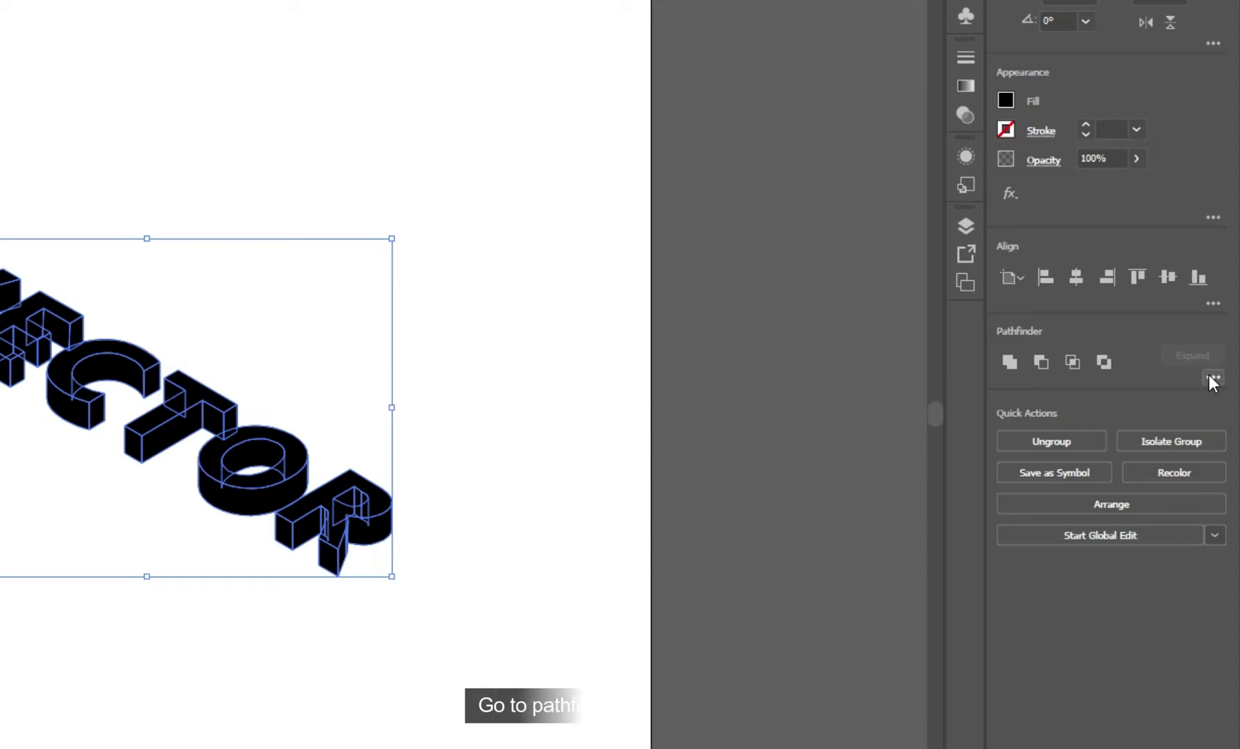
pyautogui.click(1222, 375)
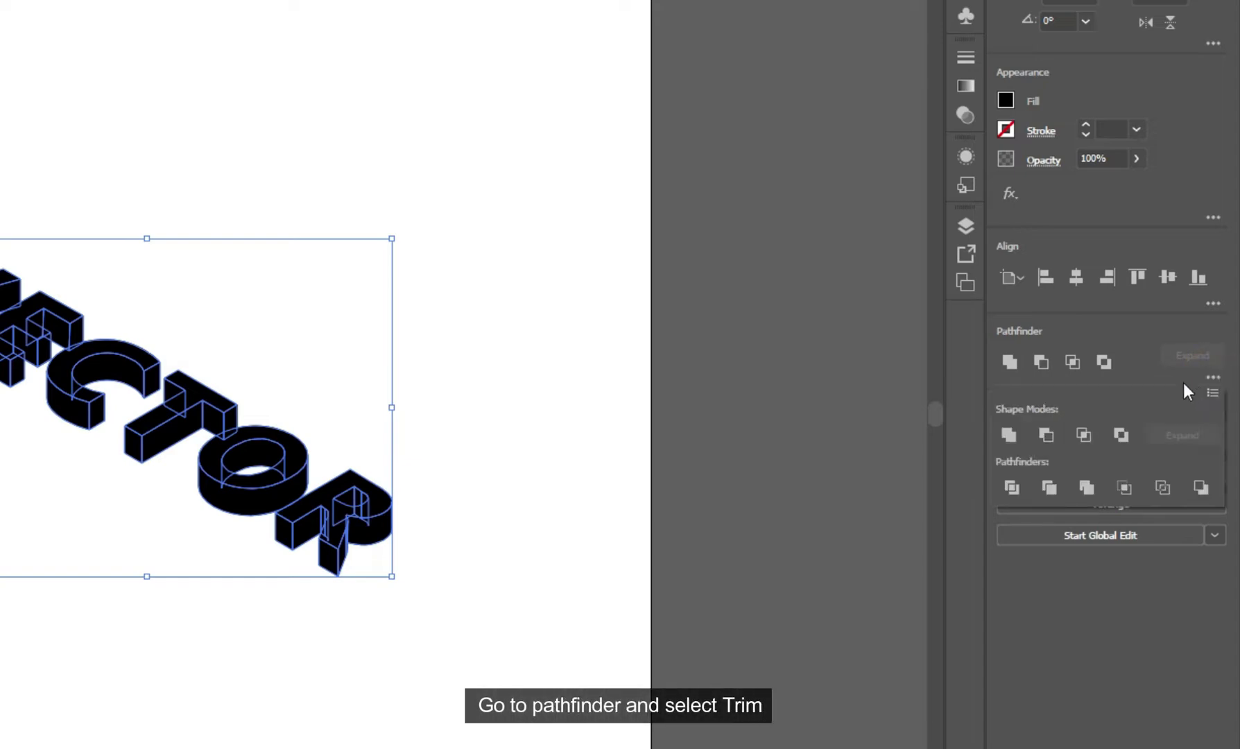
pyautogui.click(1056, 488)
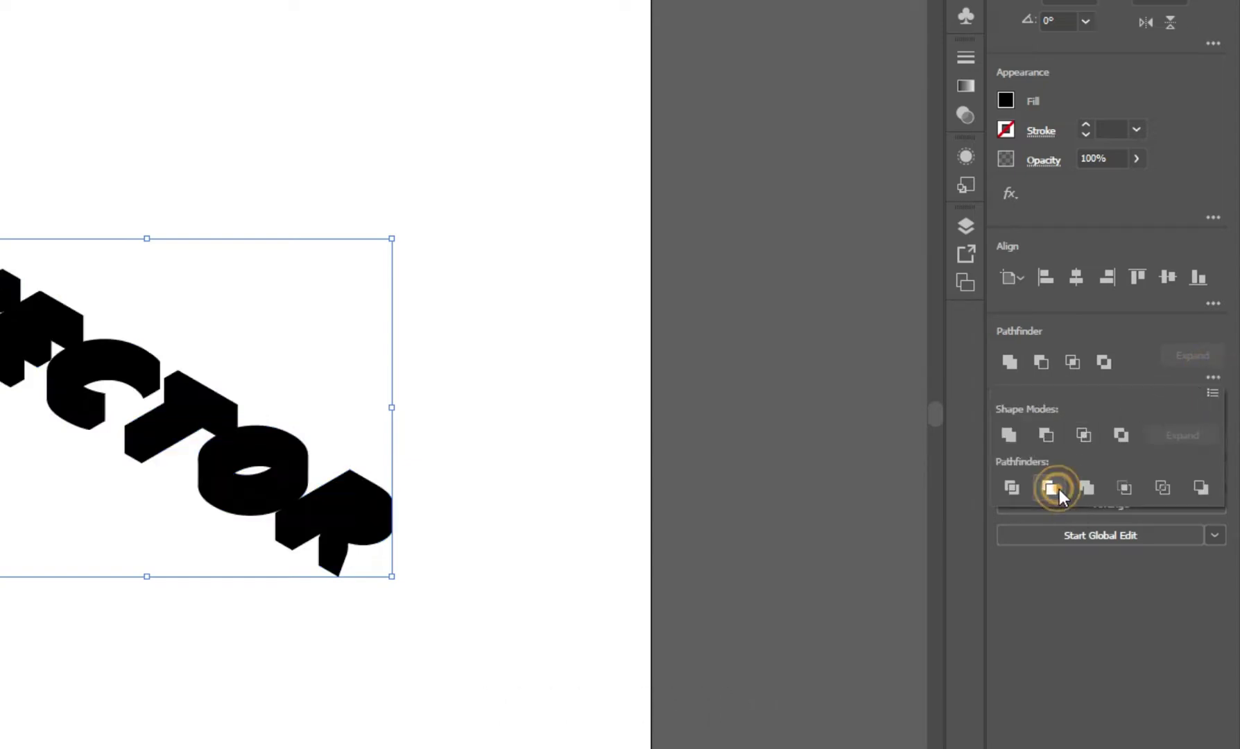
pyautogui.click(1212, 389)
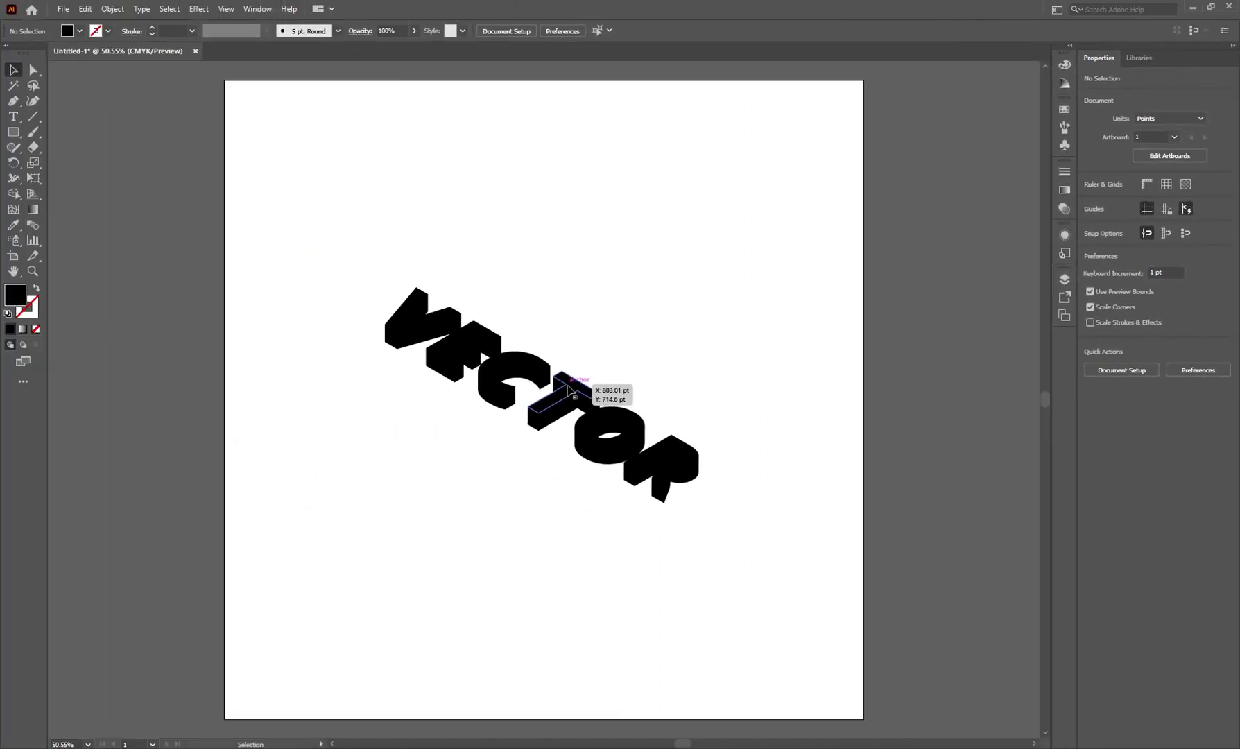
# Fill the whole trimmed VECTOR group with the pink colour F4479E
pyautogui.click(568, 390)
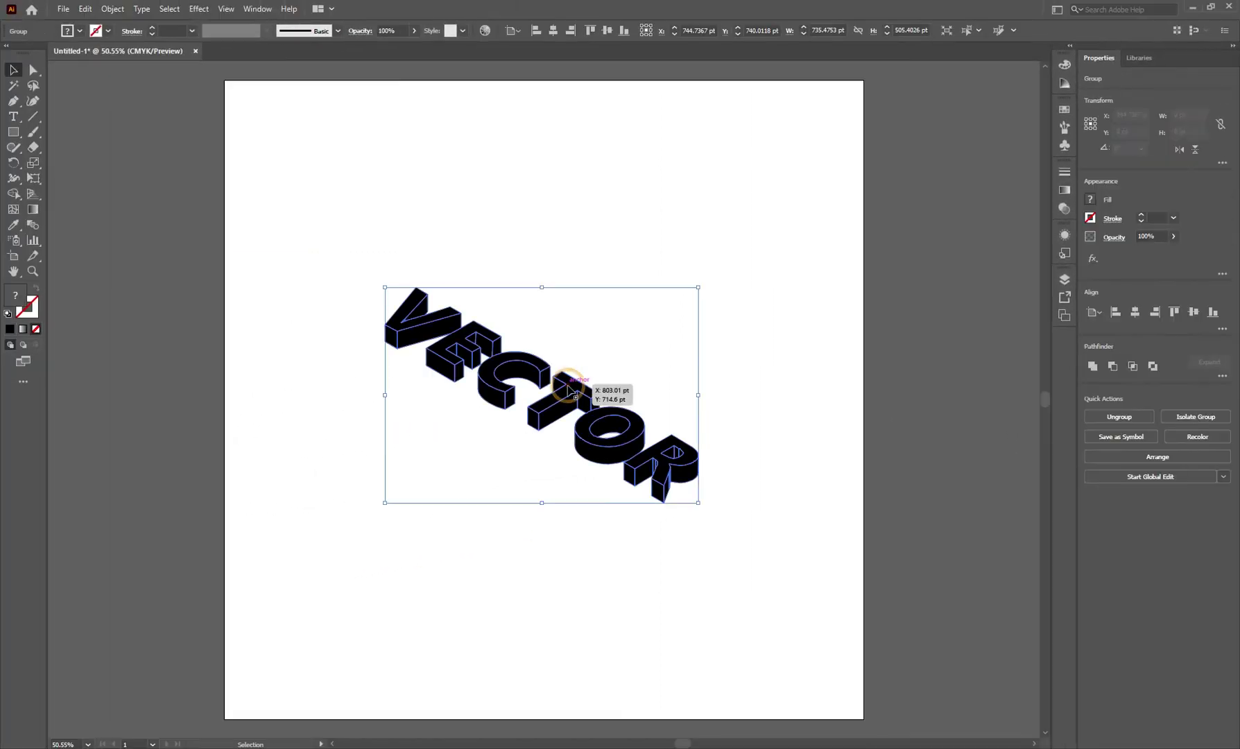
pyautogui.doubleClick(15, 295)
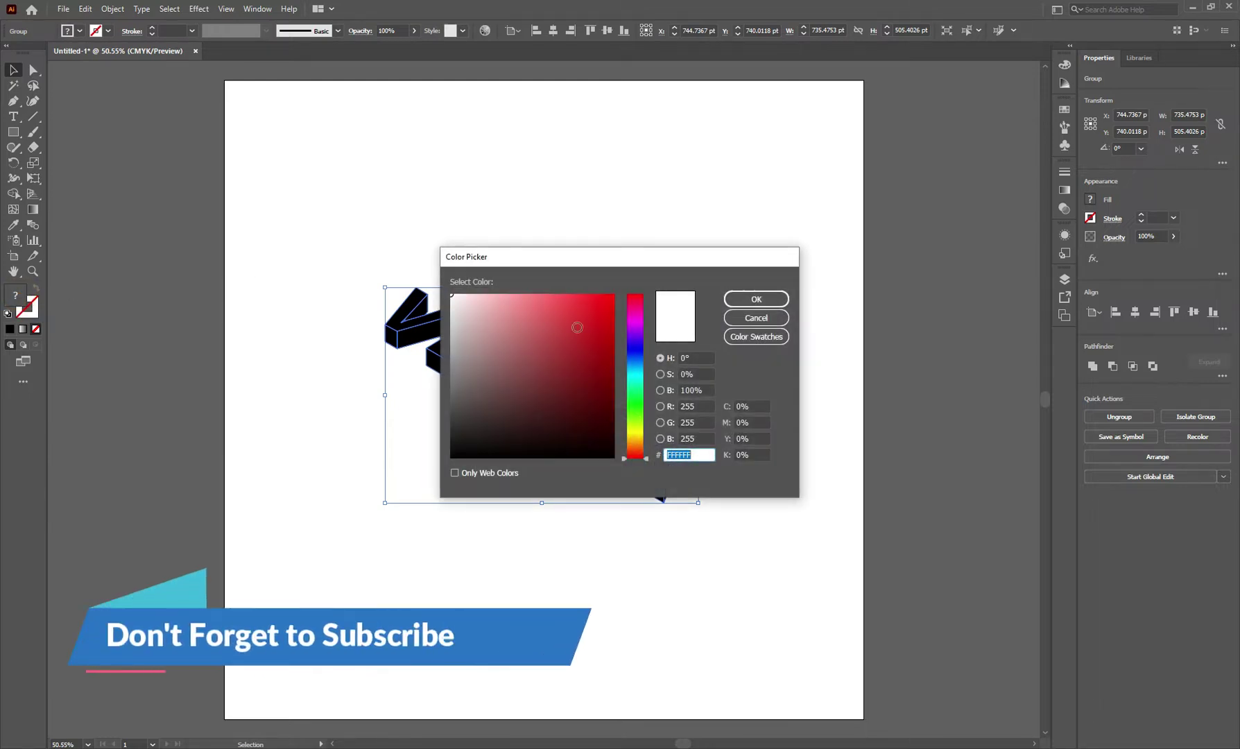
pyautogui.moveTo(638, 323); pyautogui.dragTo(637, 313)
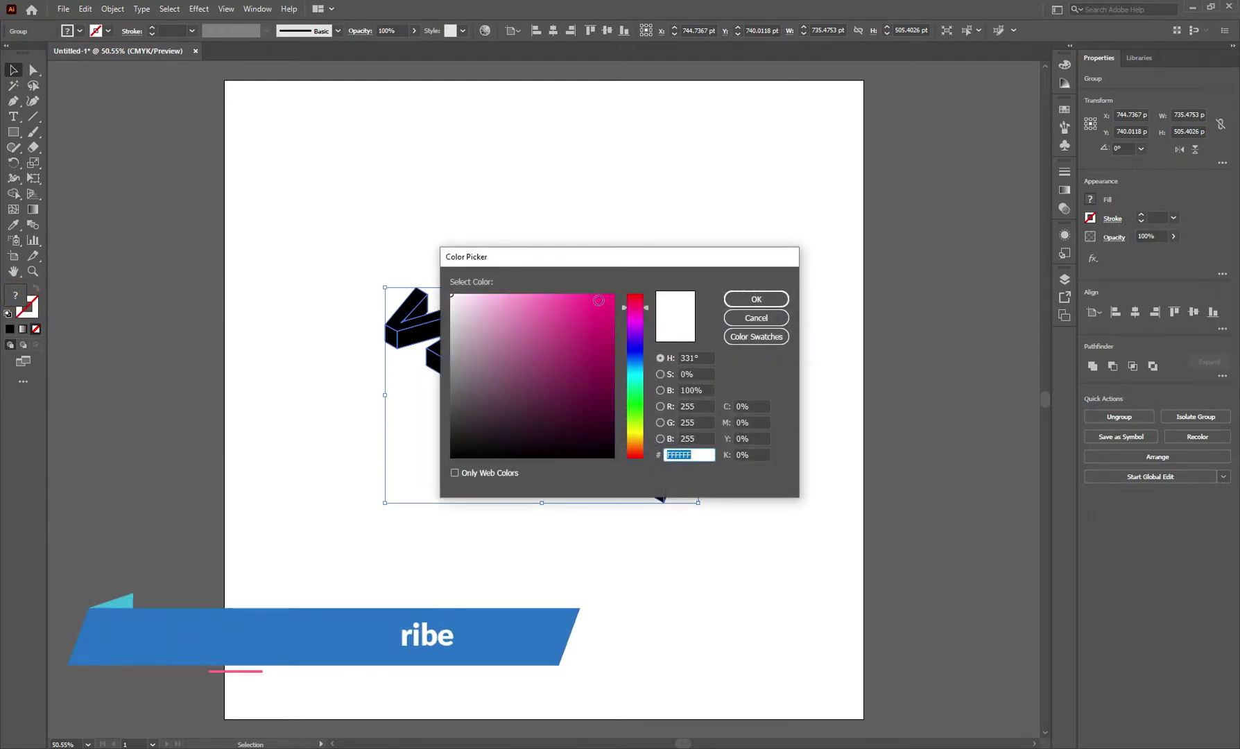
pyautogui.click(567, 299)
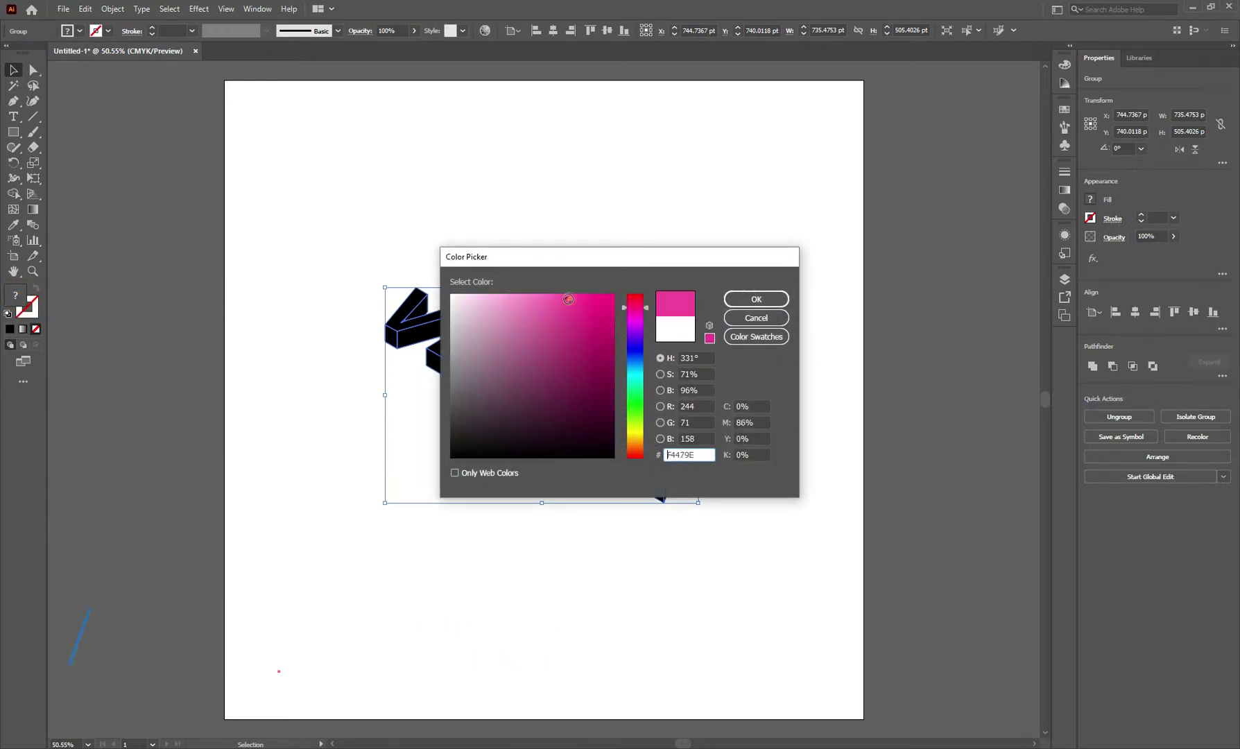
pyautogui.click(753, 299)
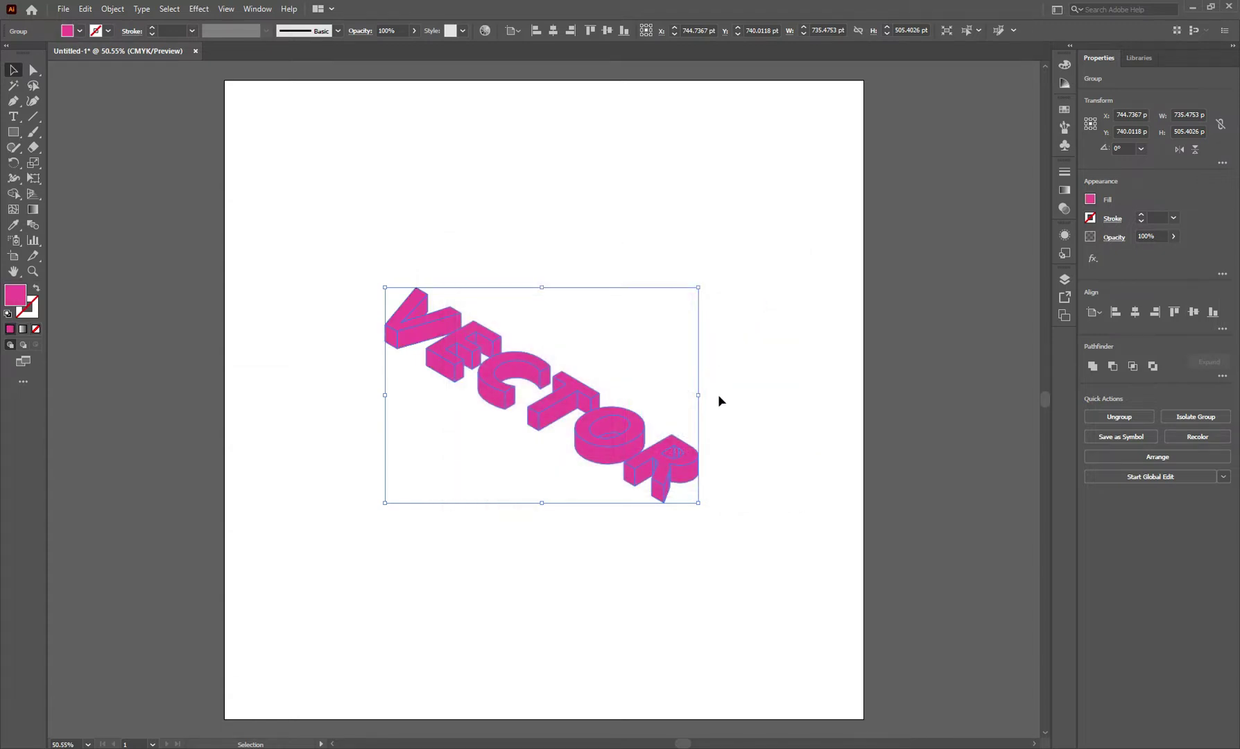
pyautogui.click(728, 402)
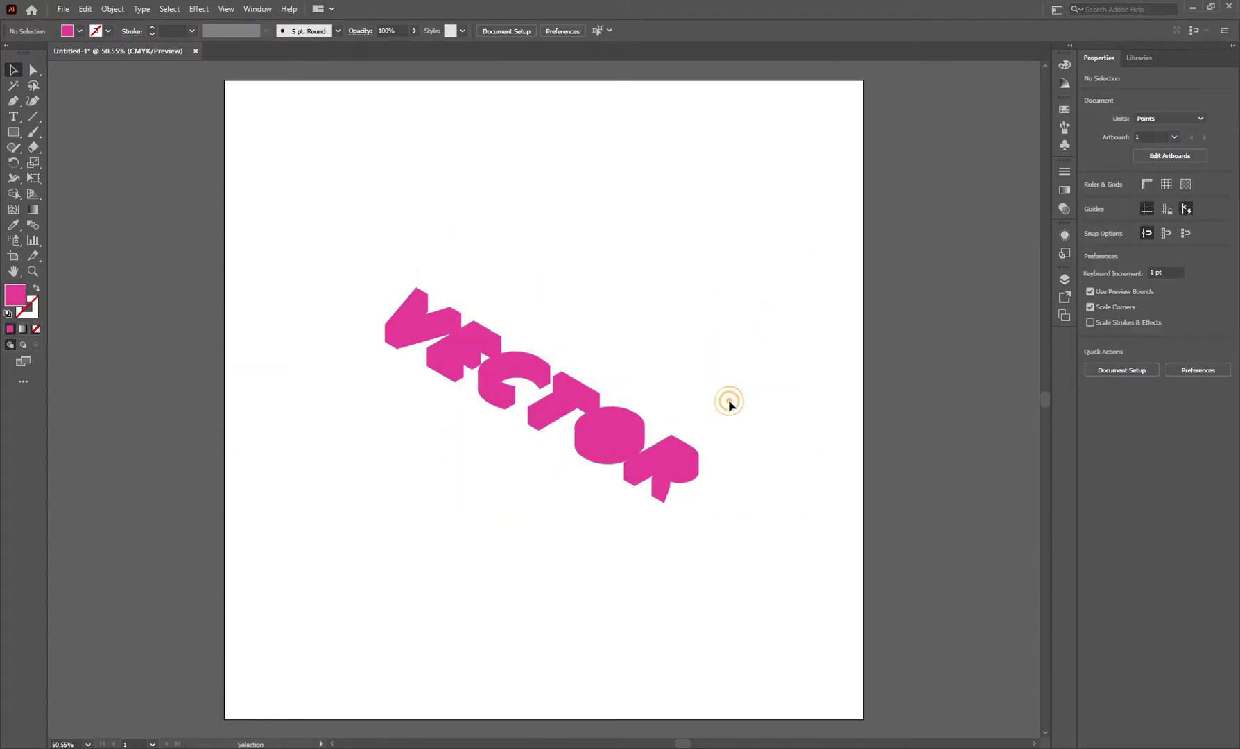
# Give the pink VECTOR group a 1 pt dark grey stroke
pyautogui.click(463, 356)
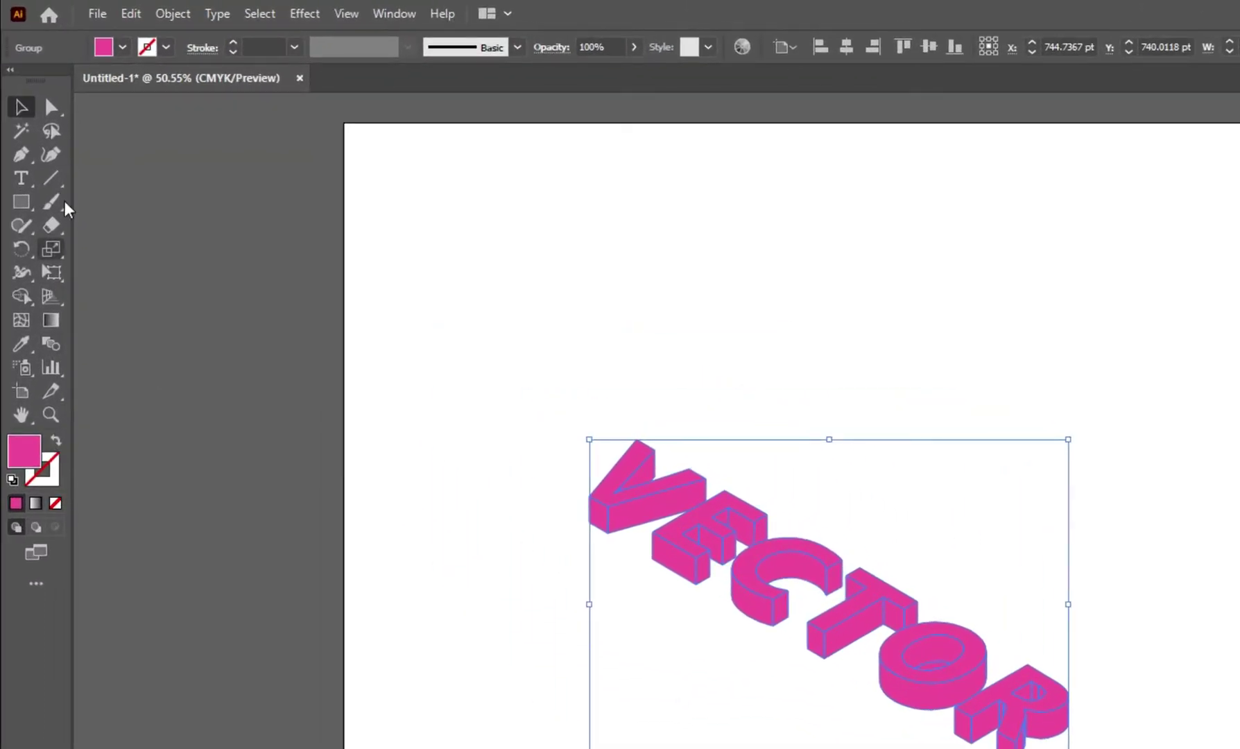
pyautogui.click(166, 49)
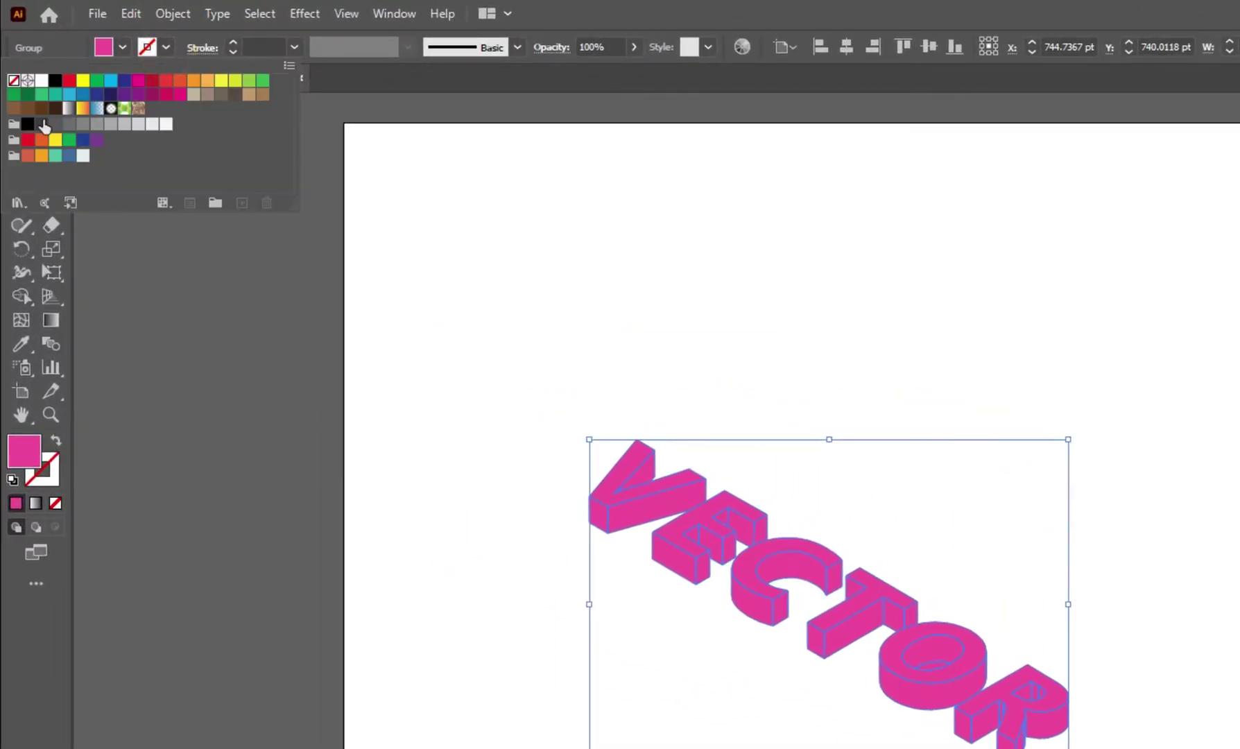
pyautogui.click(43, 124)
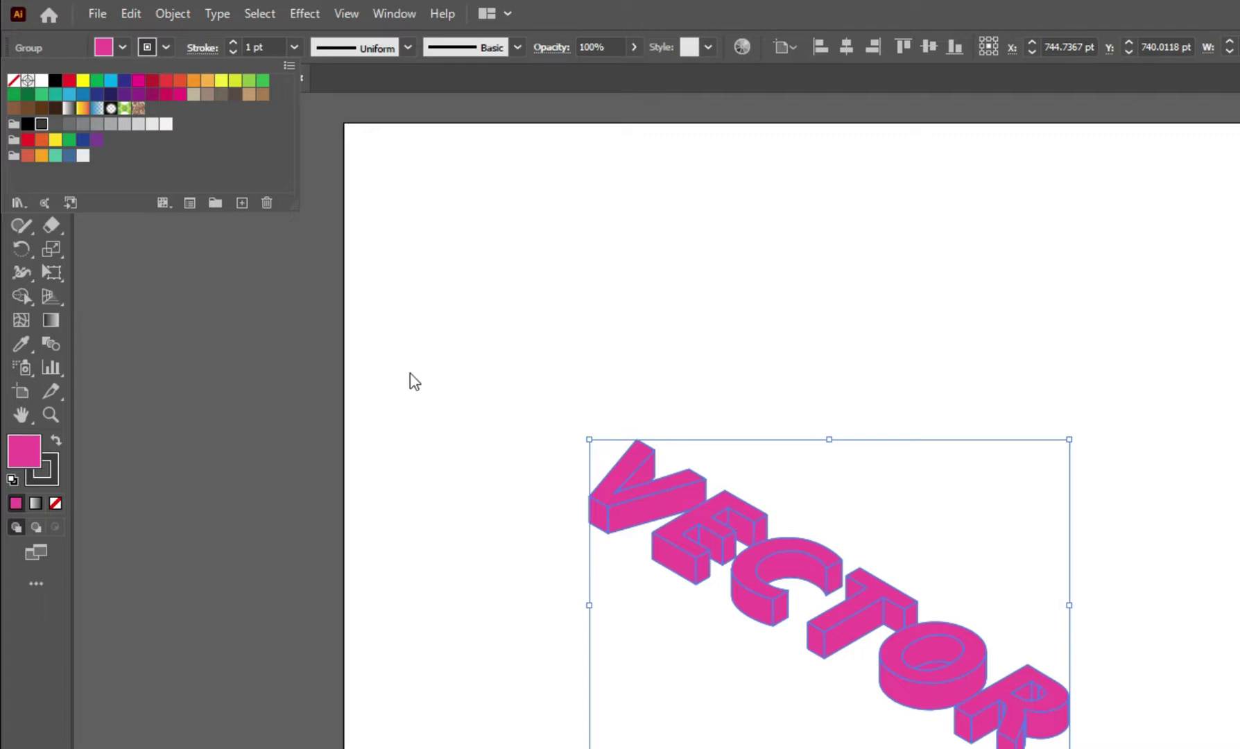
pyautogui.click(459, 426)
pyautogui.click(467, 435)
pyautogui.moveTo(517, 420); pyautogui.dragTo(739, 542)
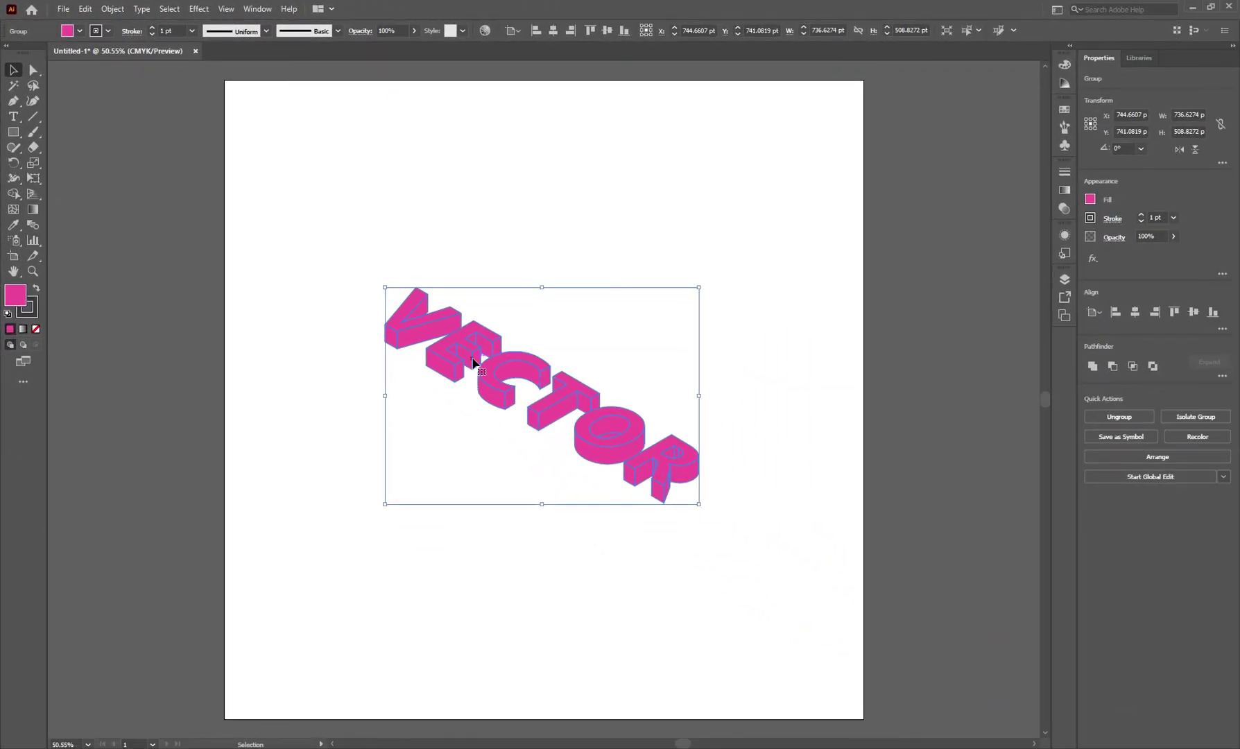
# Ungroup the VECTOR artwork so that its individual faces can be selected separately
pyautogui.rightClick(473, 362)
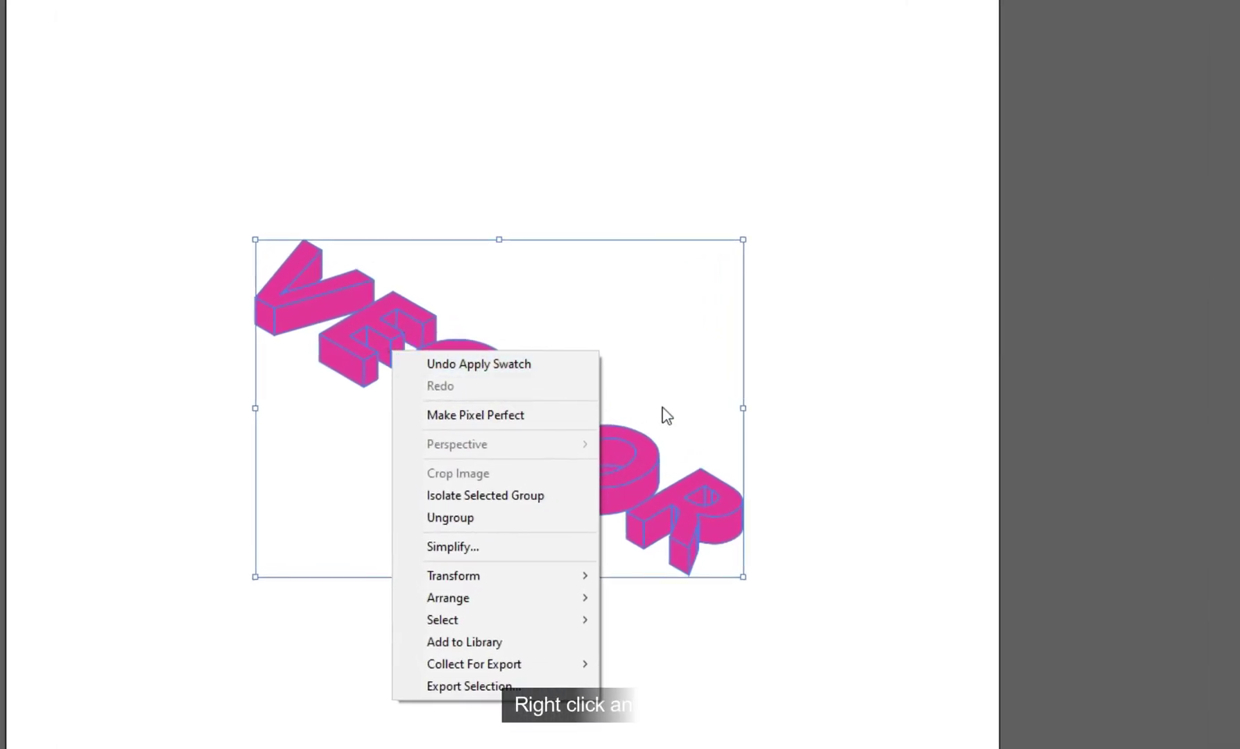
pyautogui.click(777, 464)
pyautogui.click(699, 495)
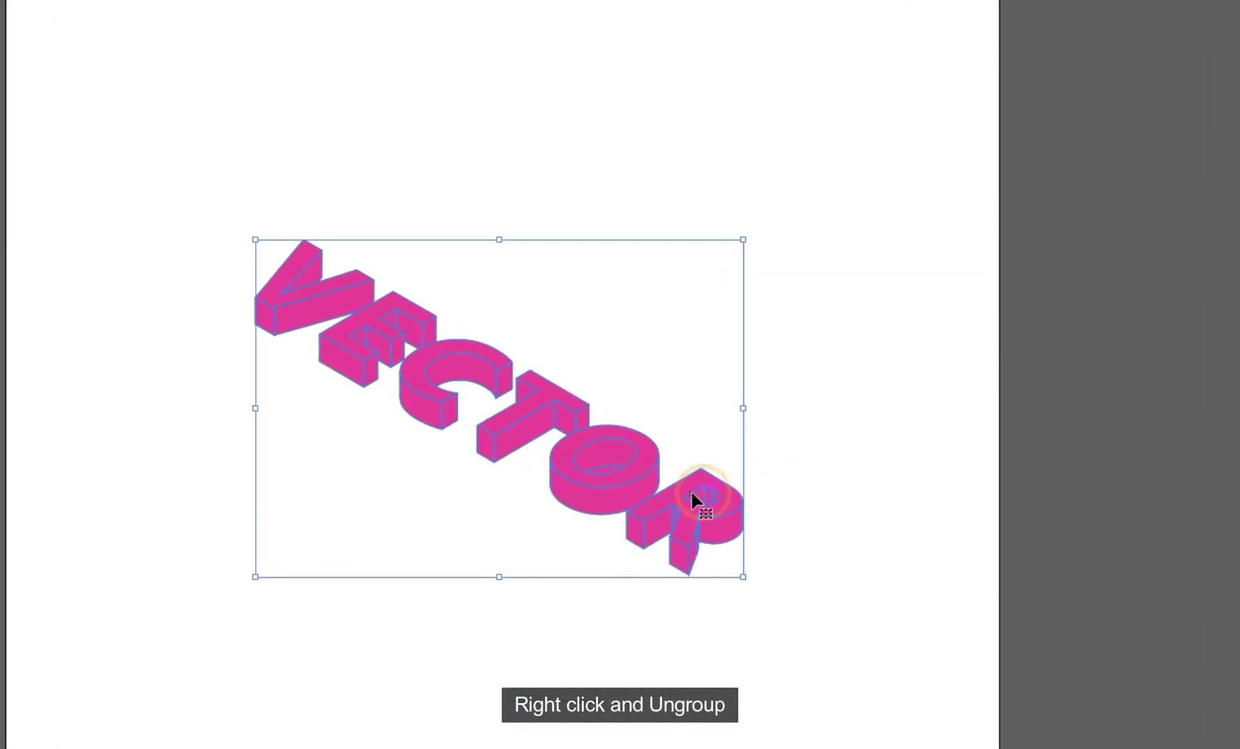
pyautogui.rightClick(692, 493)
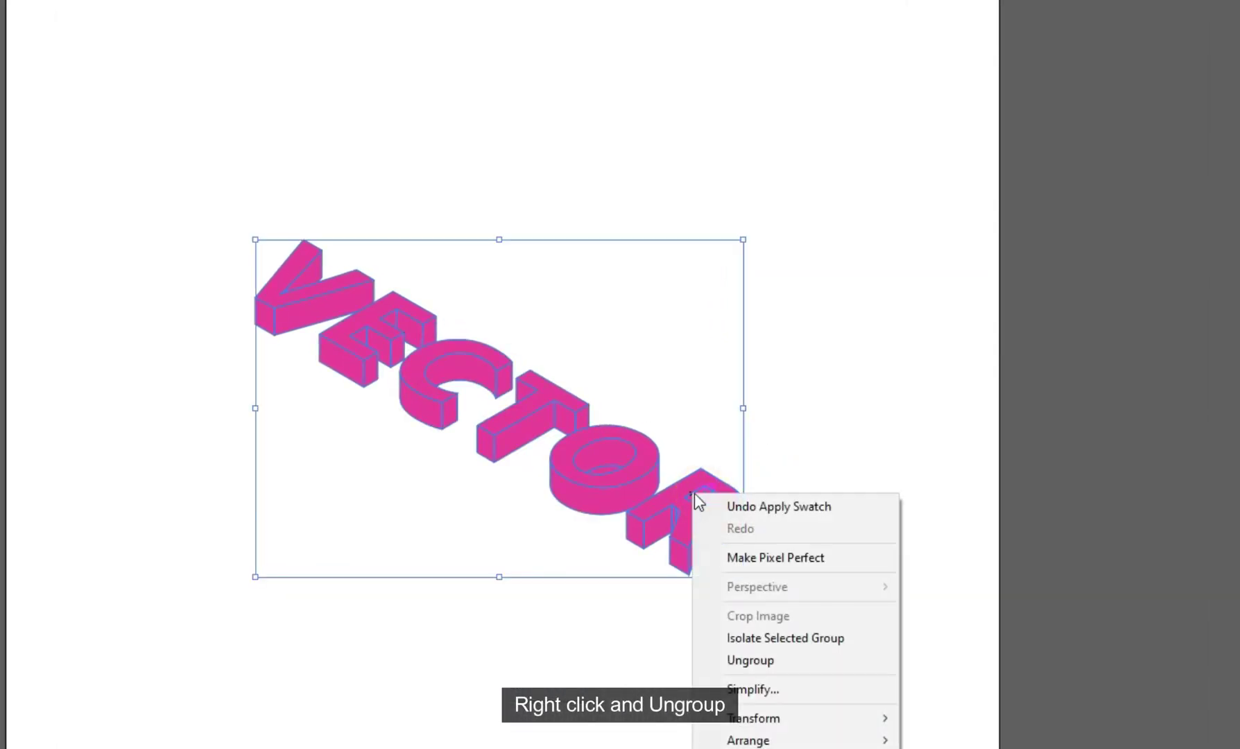
pyautogui.click(756, 659)
pyautogui.click(825, 511)
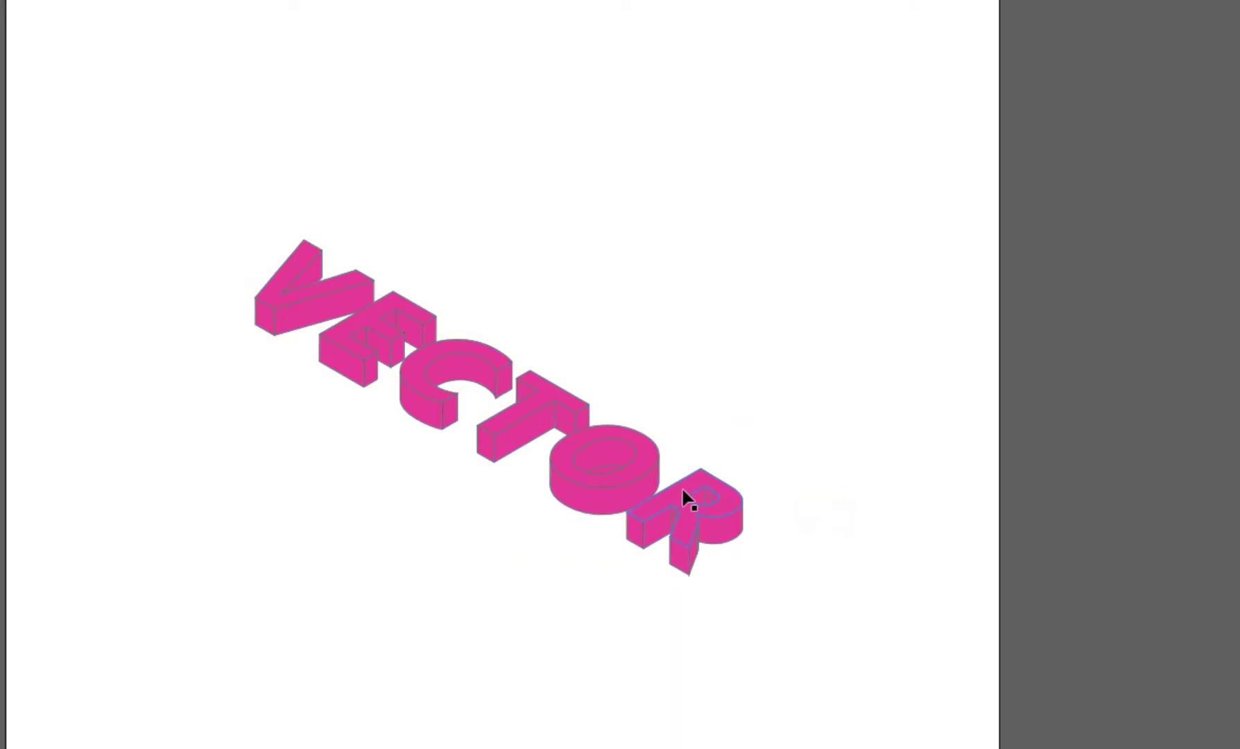
pyautogui.click(684, 493)
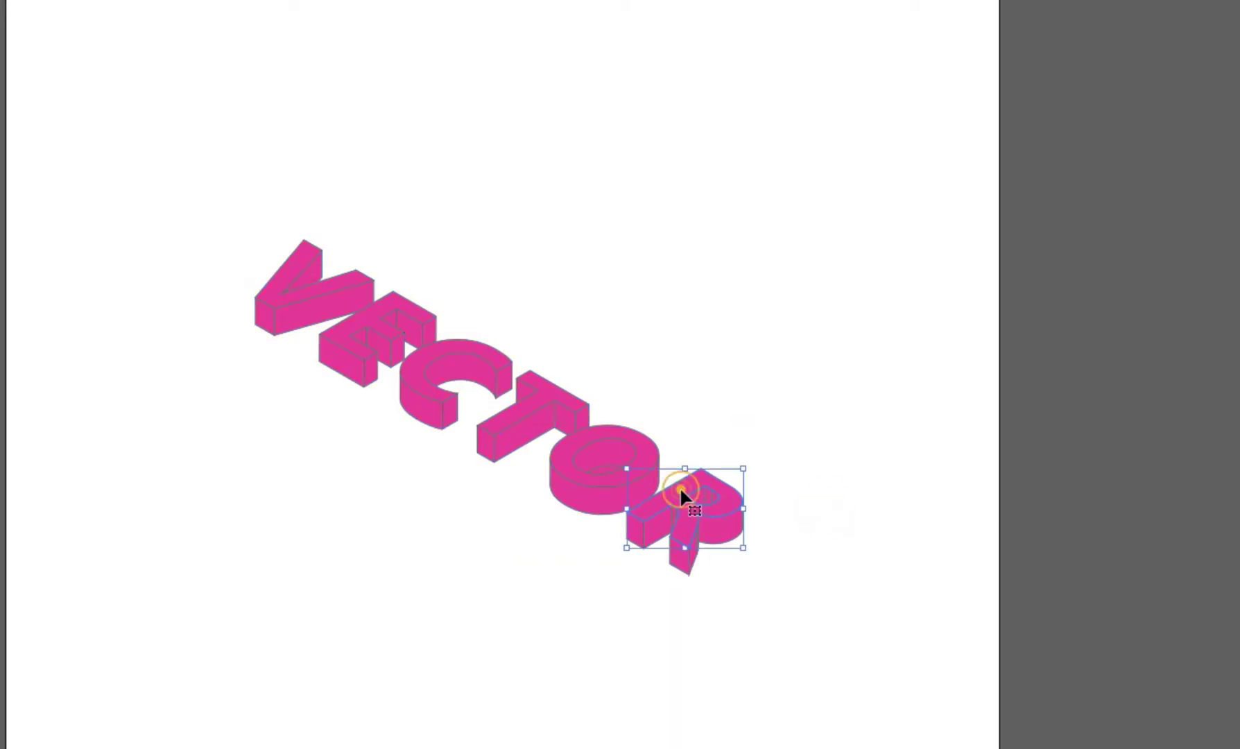
pyautogui.click(615, 592)
# Unite the two narrow side faces on the right of the R's diagonal leg into one shape
pyautogui.scroll(5, 709, 554)
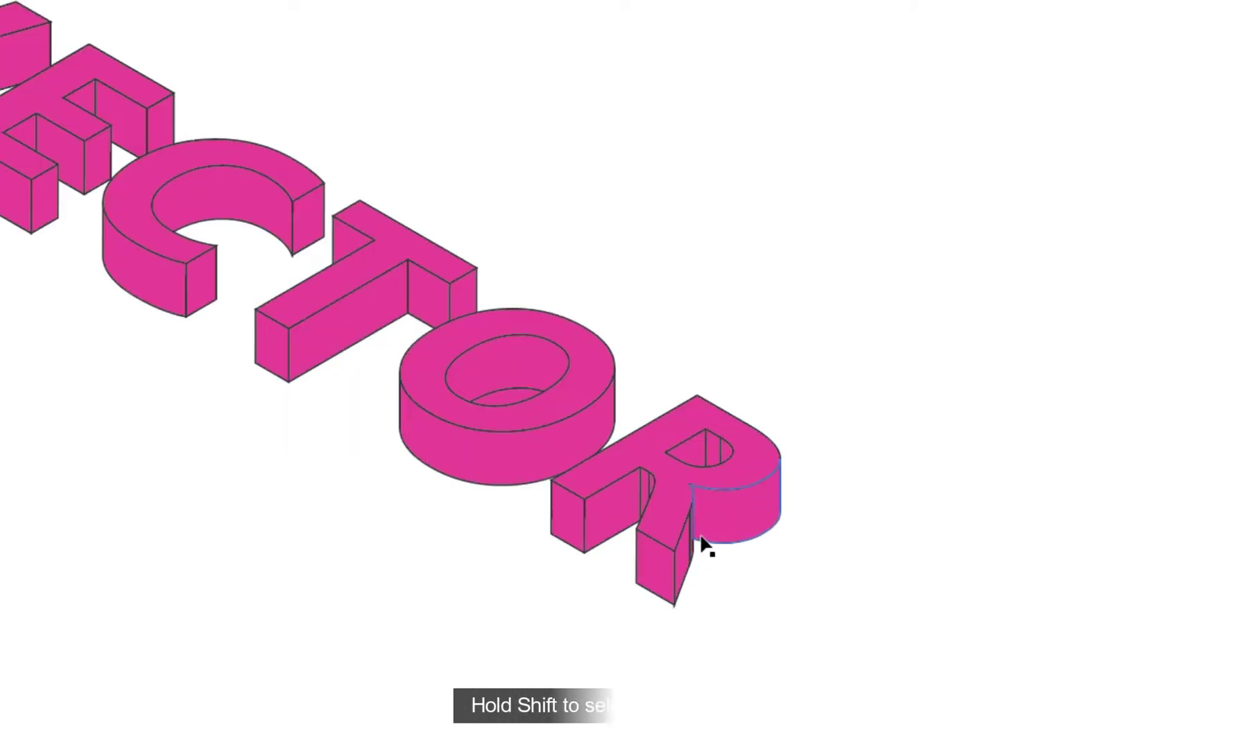
pyautogui.scroll(2, 705, 546)
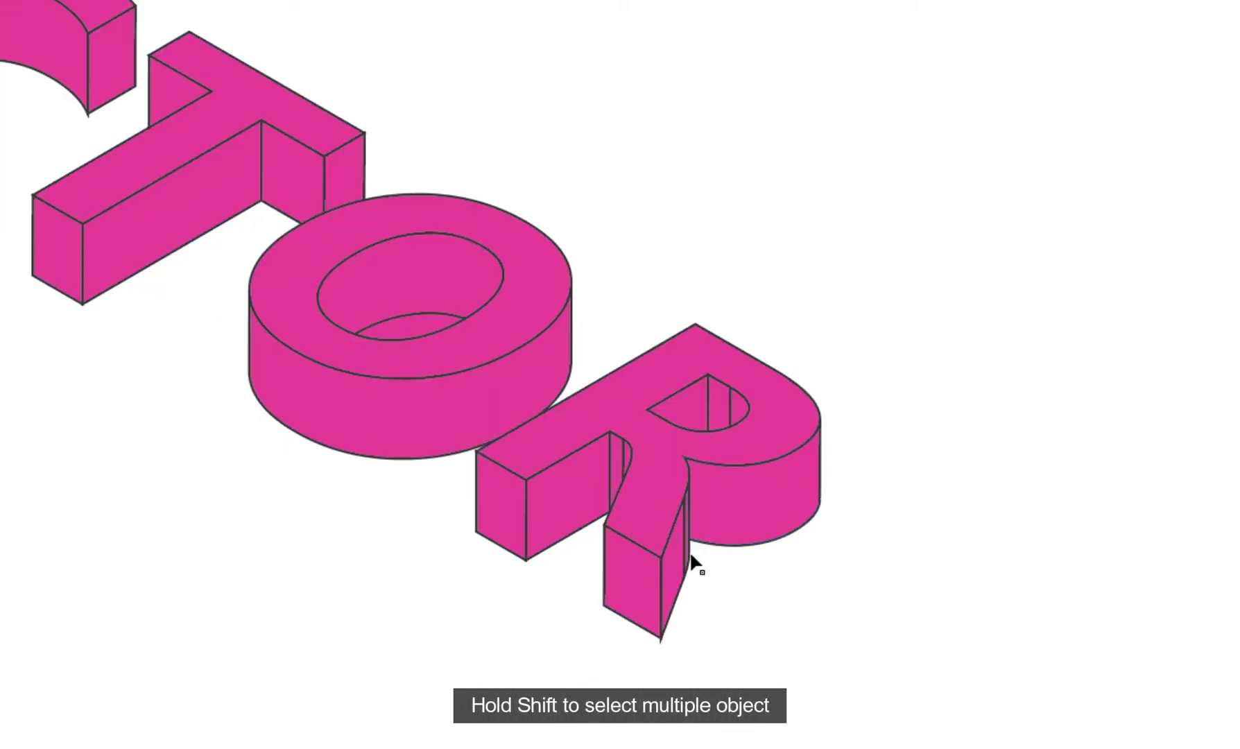
pyautogui.click(686, 516)
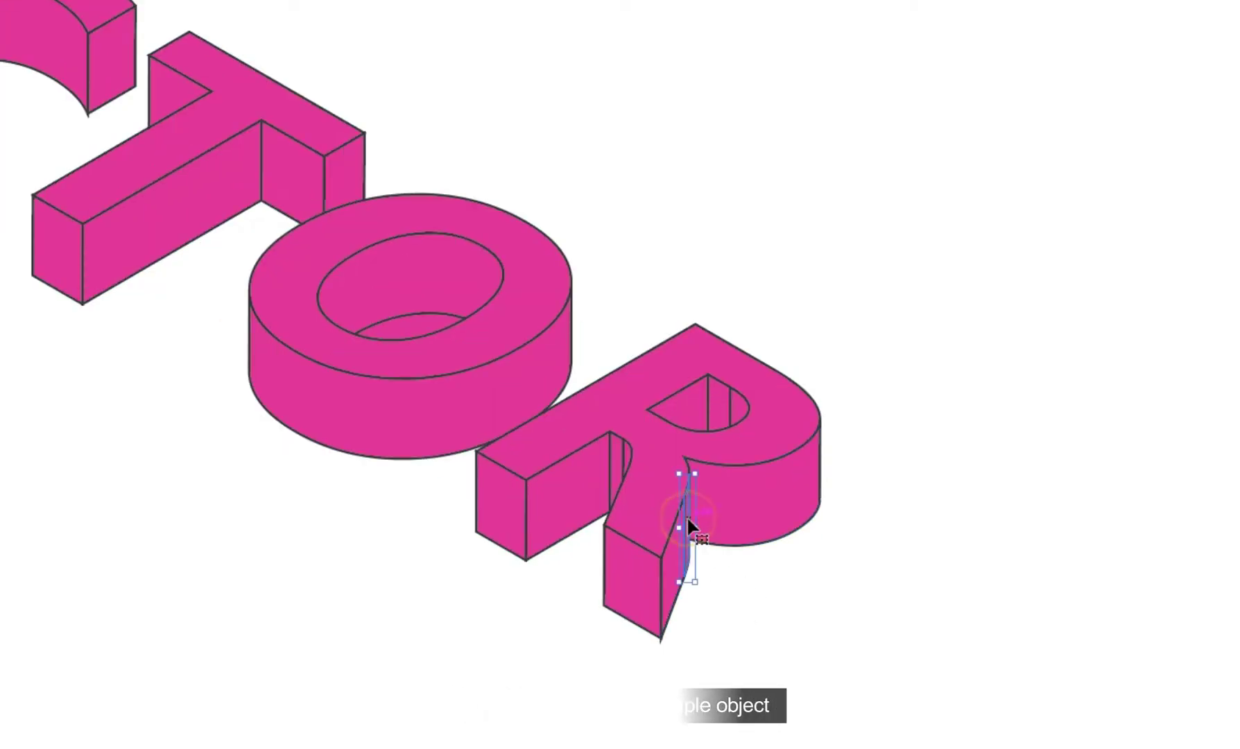
pyautogui.click(670, 563)
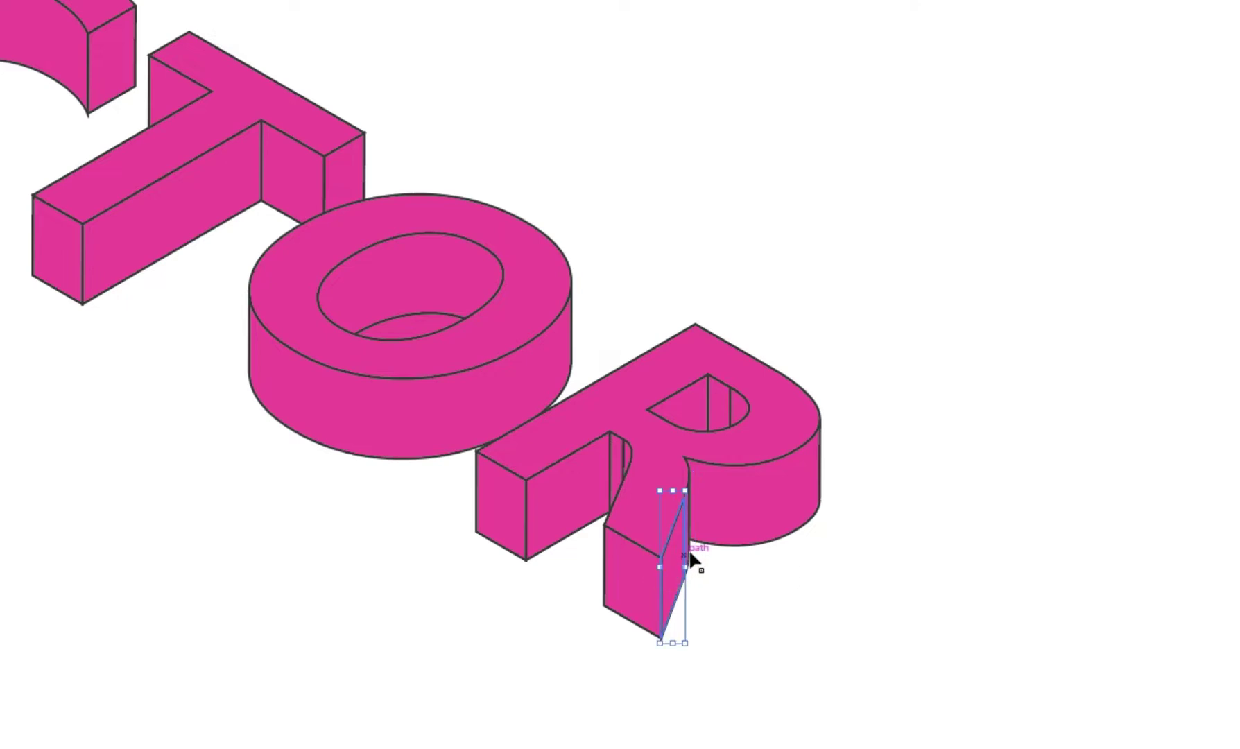
pyautogui.keyDown('shift'); pyautogui.click(689, 513); pyautogui.keyUp('shift')
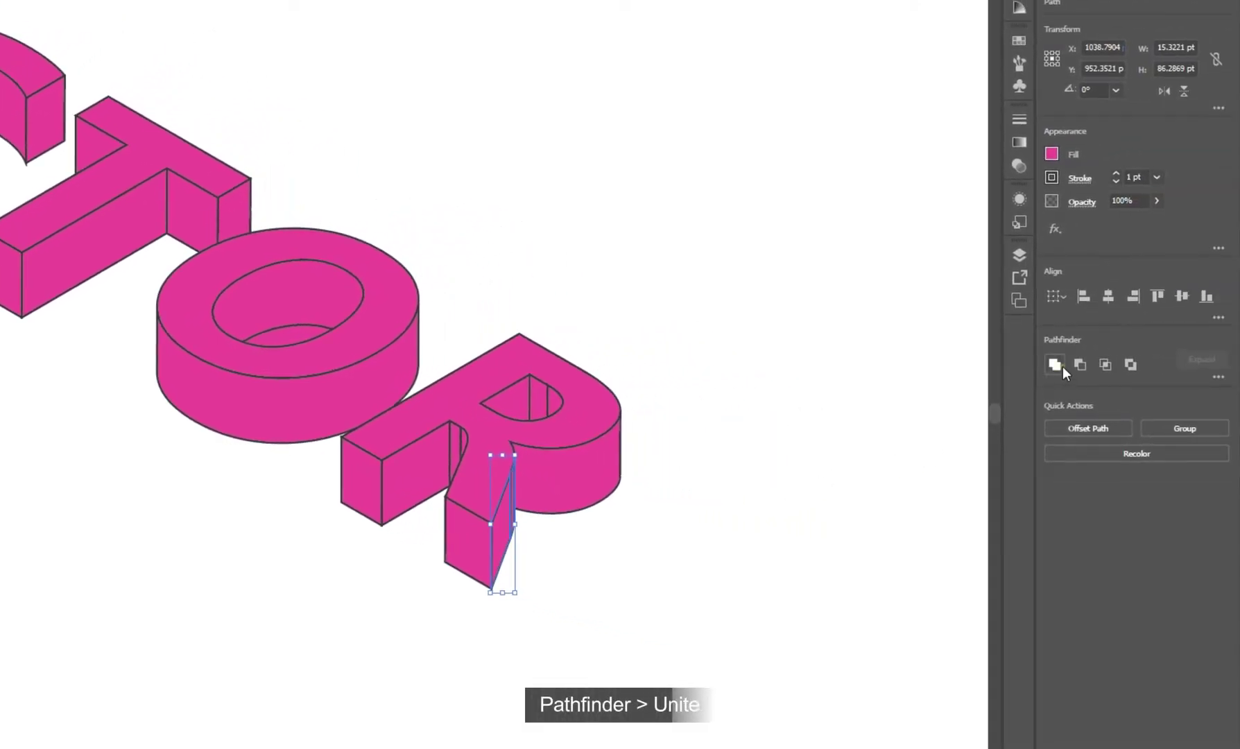
pyautogui.click(1062, 366)
pyautogui.click(666, 366)
# Unite the two curved inner wall faces inside the R's enclosed hole into one shape
pyautogui.click(546, 397)
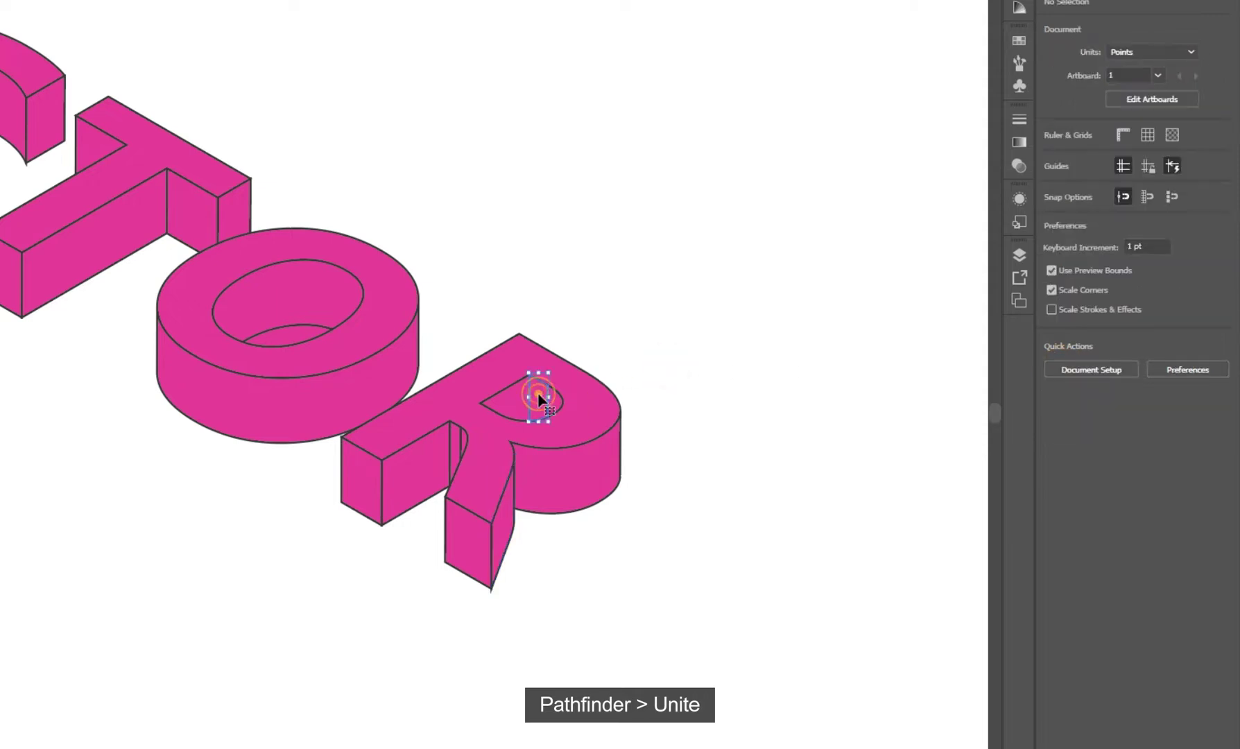
pyautogui.scroll(1, 555, 399)
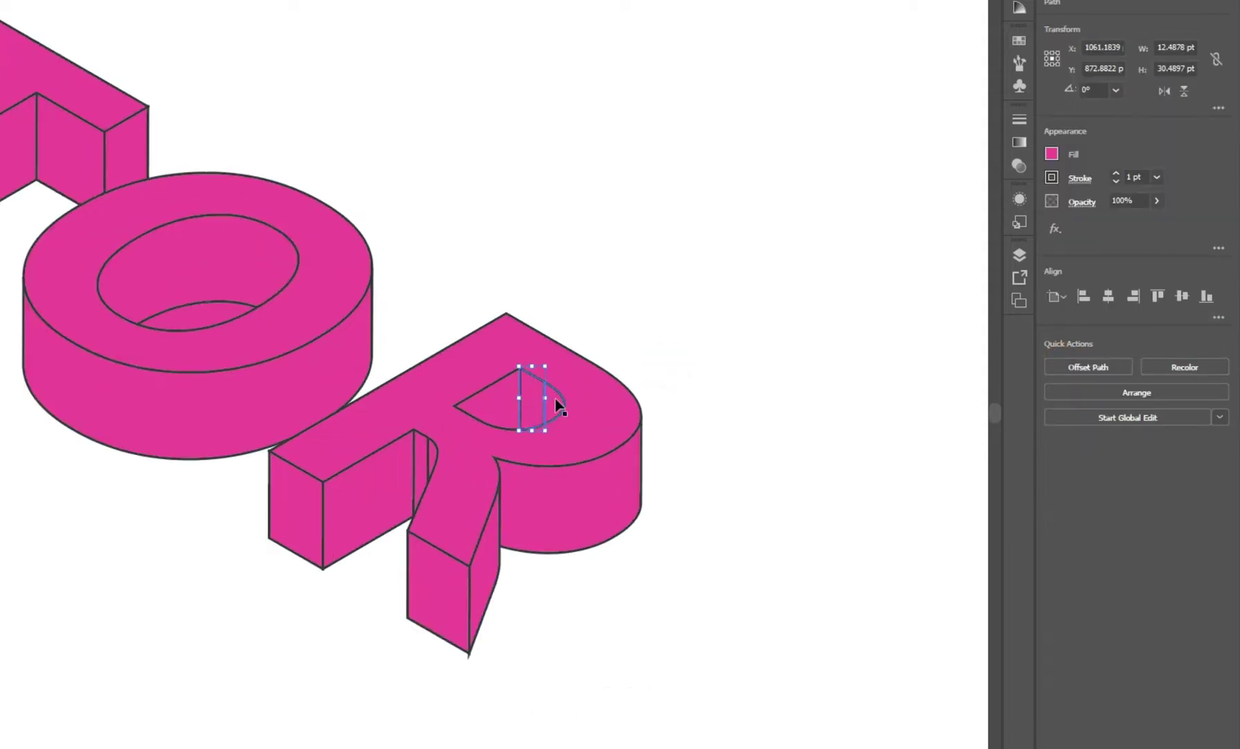
pyautogui.keyDown('shift'); pyautogui.click(555, 400); pyautogui.keyUp('shift')
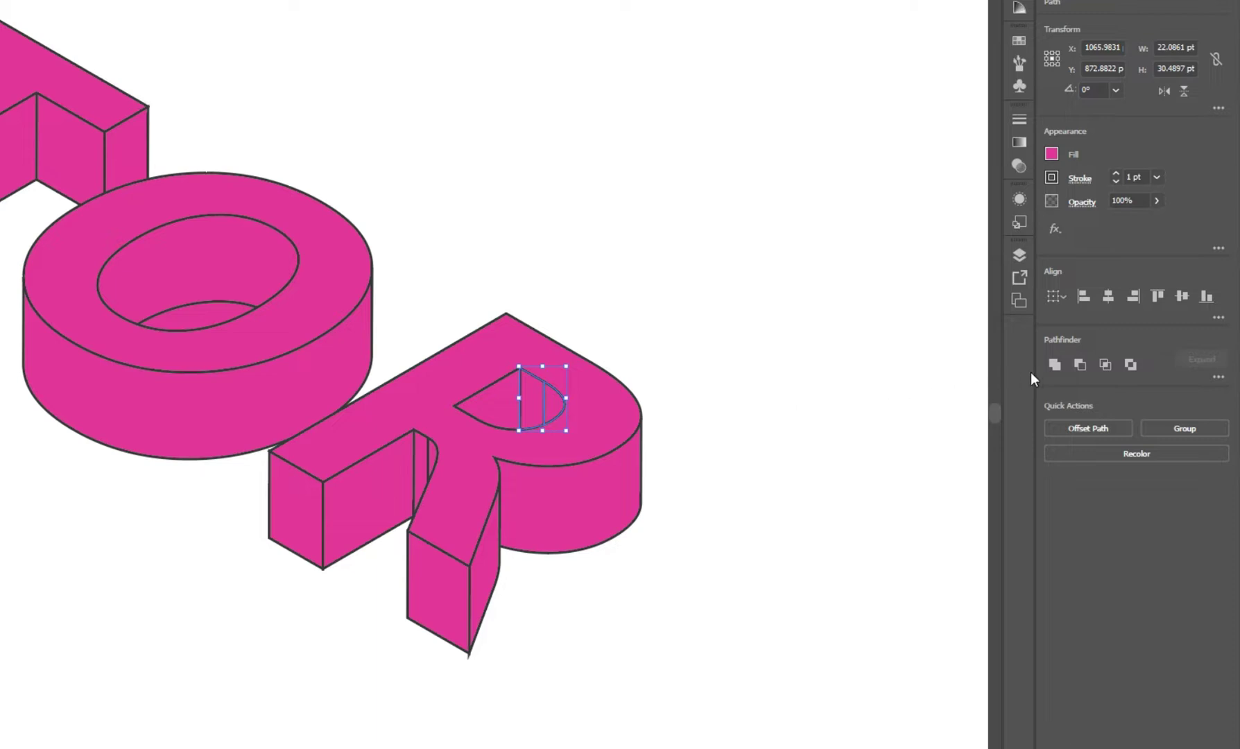
pyautogui.click(1054, 364)
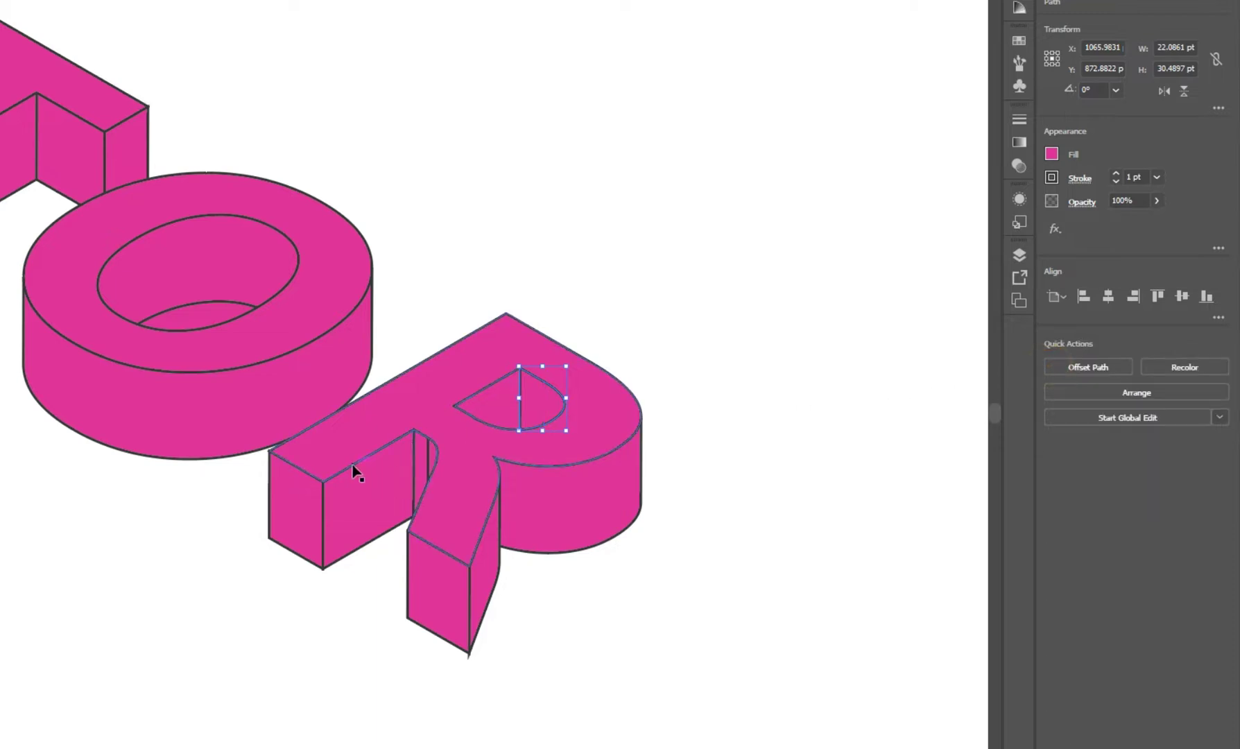
# Unite the two narrow wall faces in the notch between the R's legs
pyautogui.click(424, 451)
pyautogui.keyDown('shift'); pyautogui.click(419, 446); pyautogui.keyUp('shift')
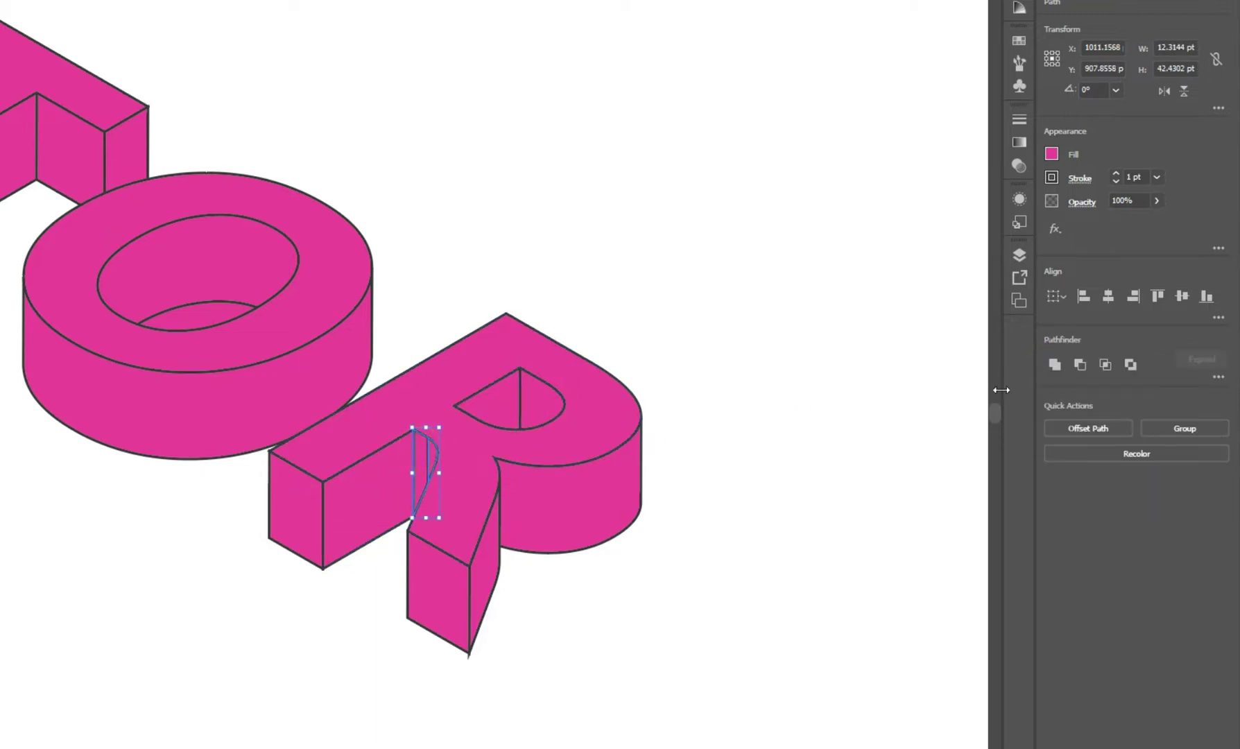
pyautogui.click(1053, 364)
# Delete the small filled sliver at the bottom of the O's hole so the hole is open
pyautogui.moveTo(477, 316); pyautogui.dragTo(704, 434)
pyautogui.click(399, 446)
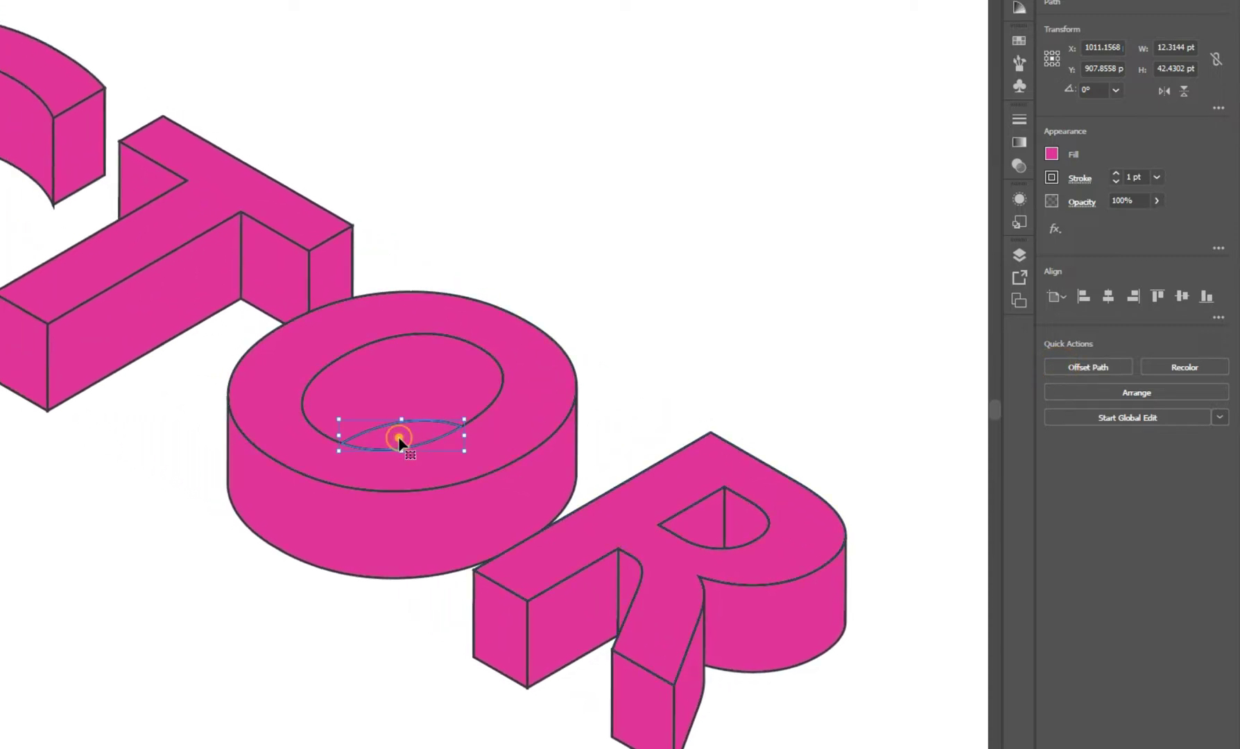
pyautogui.press('Delete')
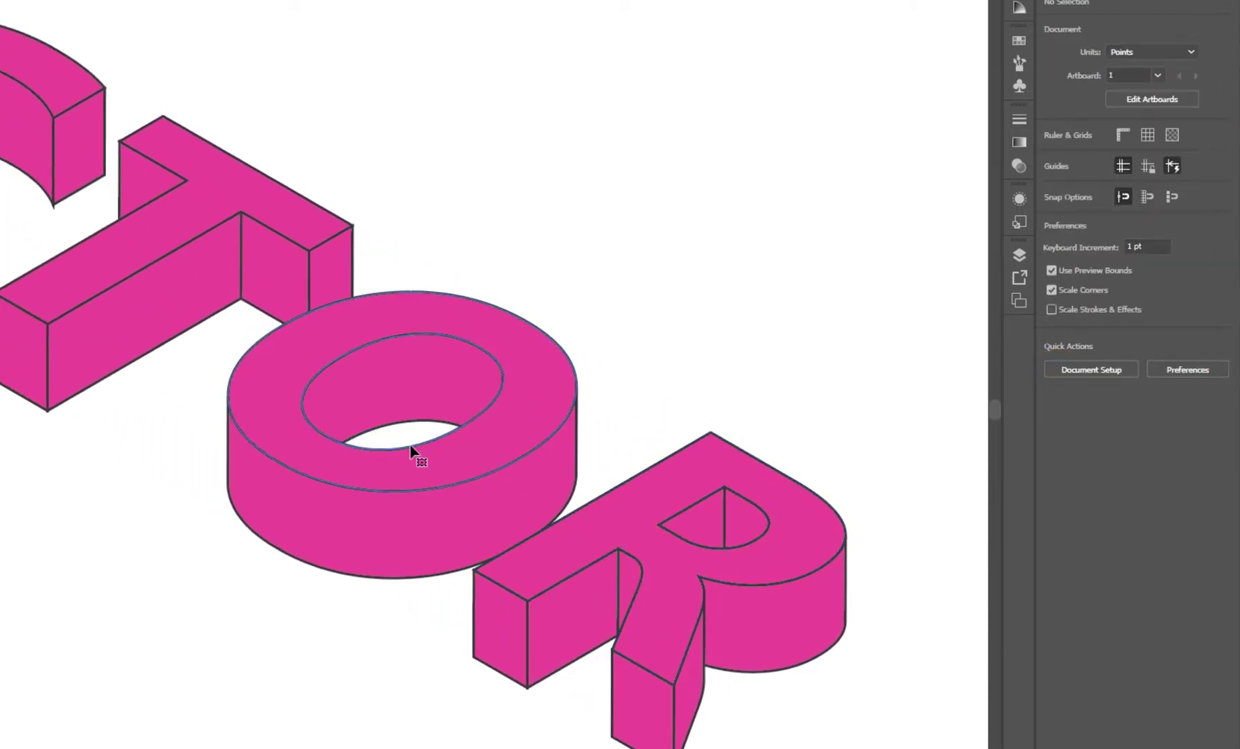
# Unite the tiny triangular face at the V's inner corner with the adjoining inner wall face
pyautogui.moveTo(232, 375); pyautogui.dragTo(443, 494)
pyautogui.scroll(-2, 443, 493)
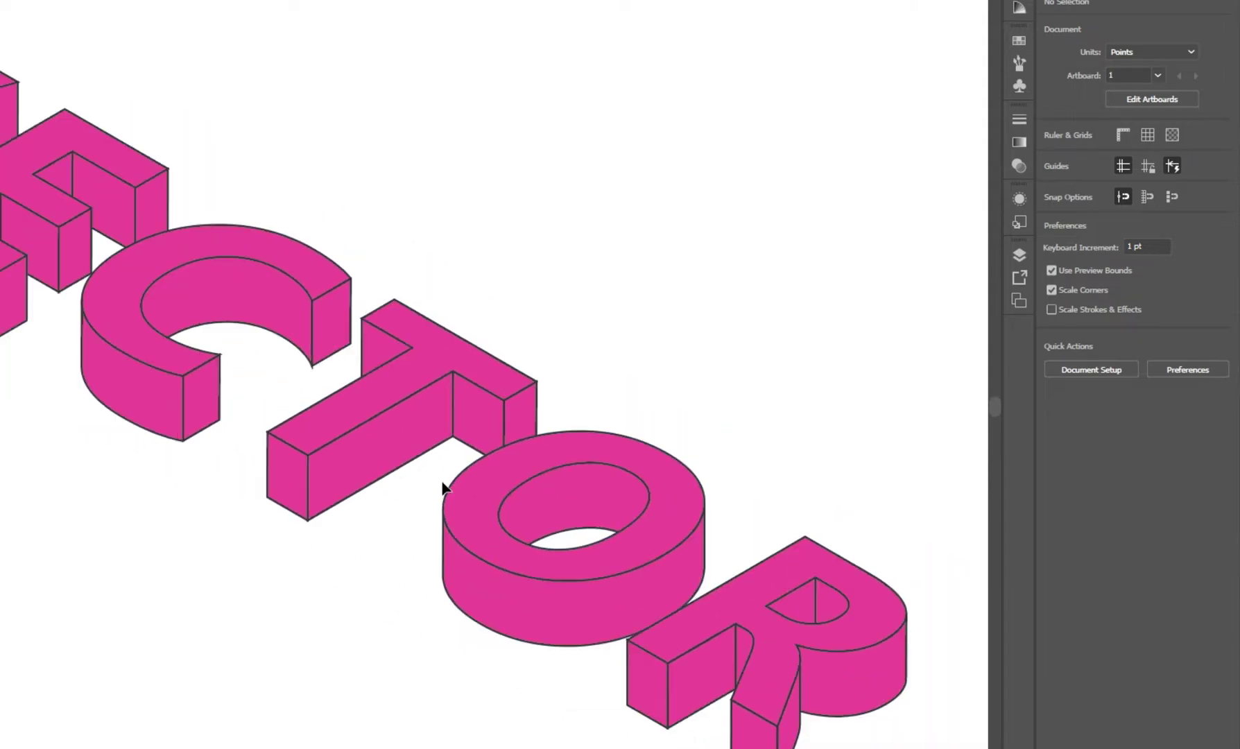
pyautogui.scroll(5, 273, 270)
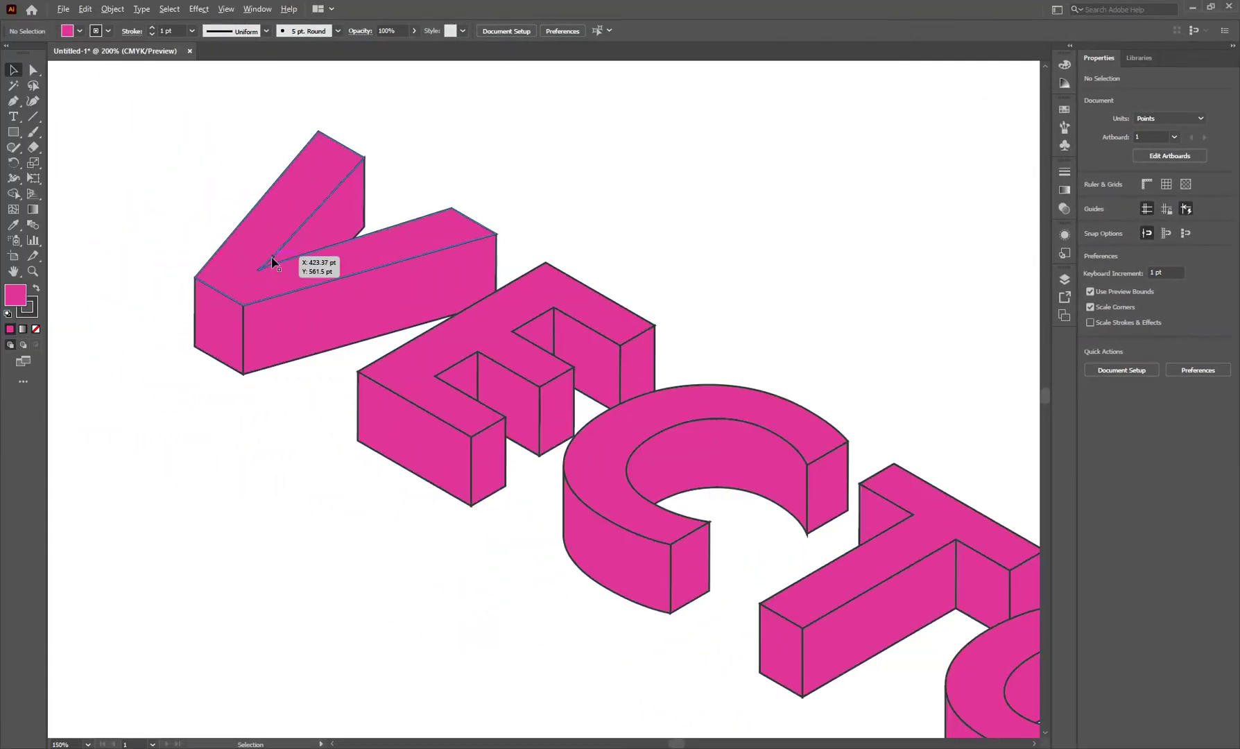
pyautogui.click(273, 272)
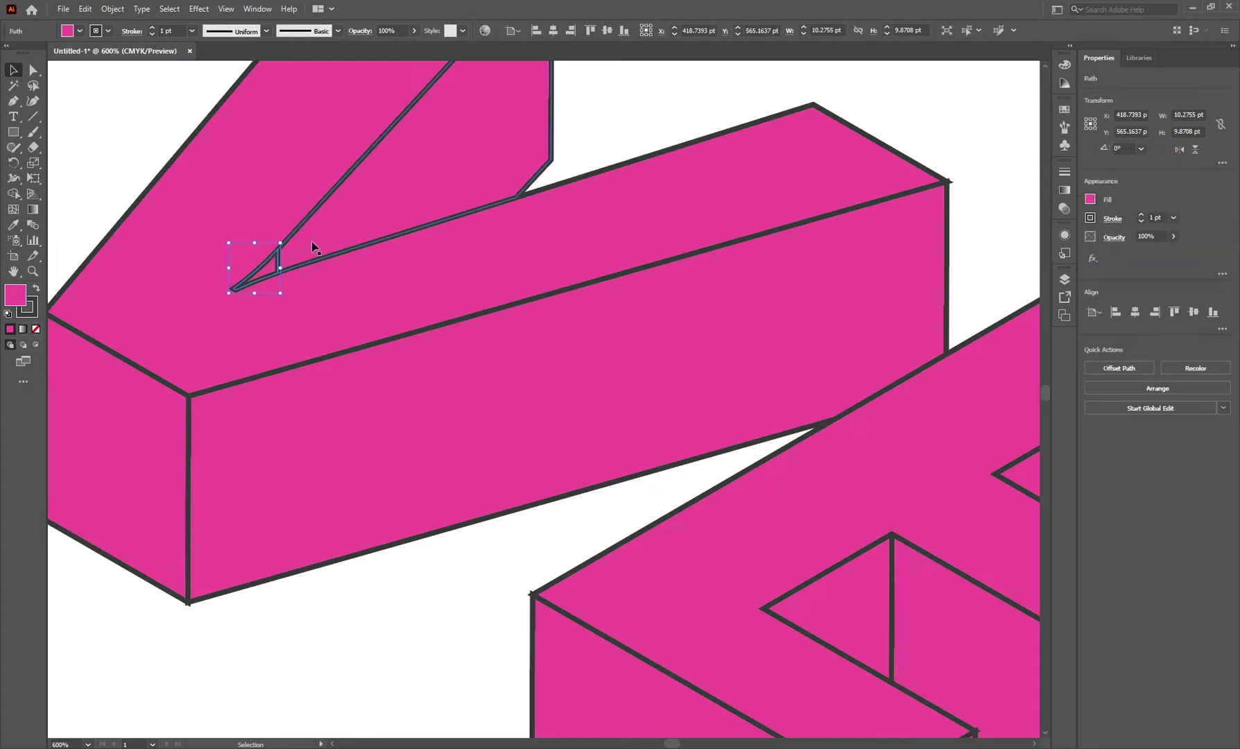
pyautogui.keyDown('shift'); pyautogui.click(319, 244); pyautogui.keyUp('shift')
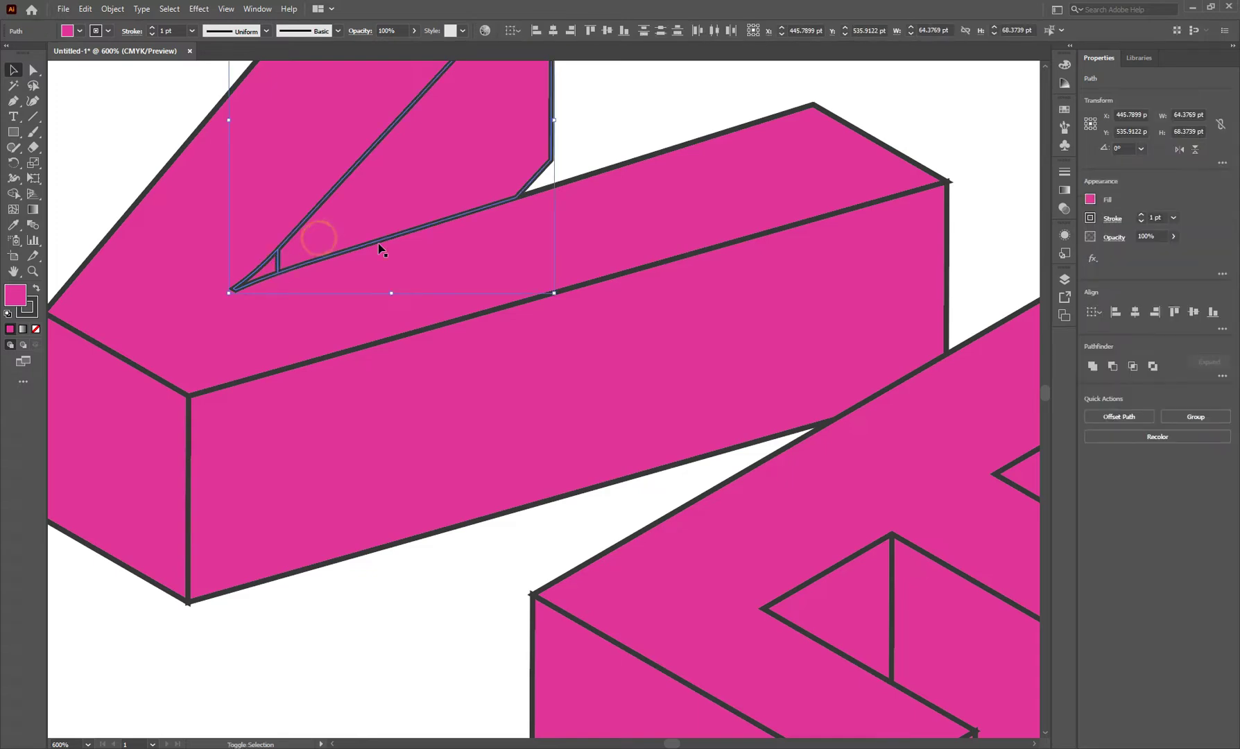
pyautogui.click(1092, 367)
pyautogui.scroll(-5, 453, 405)
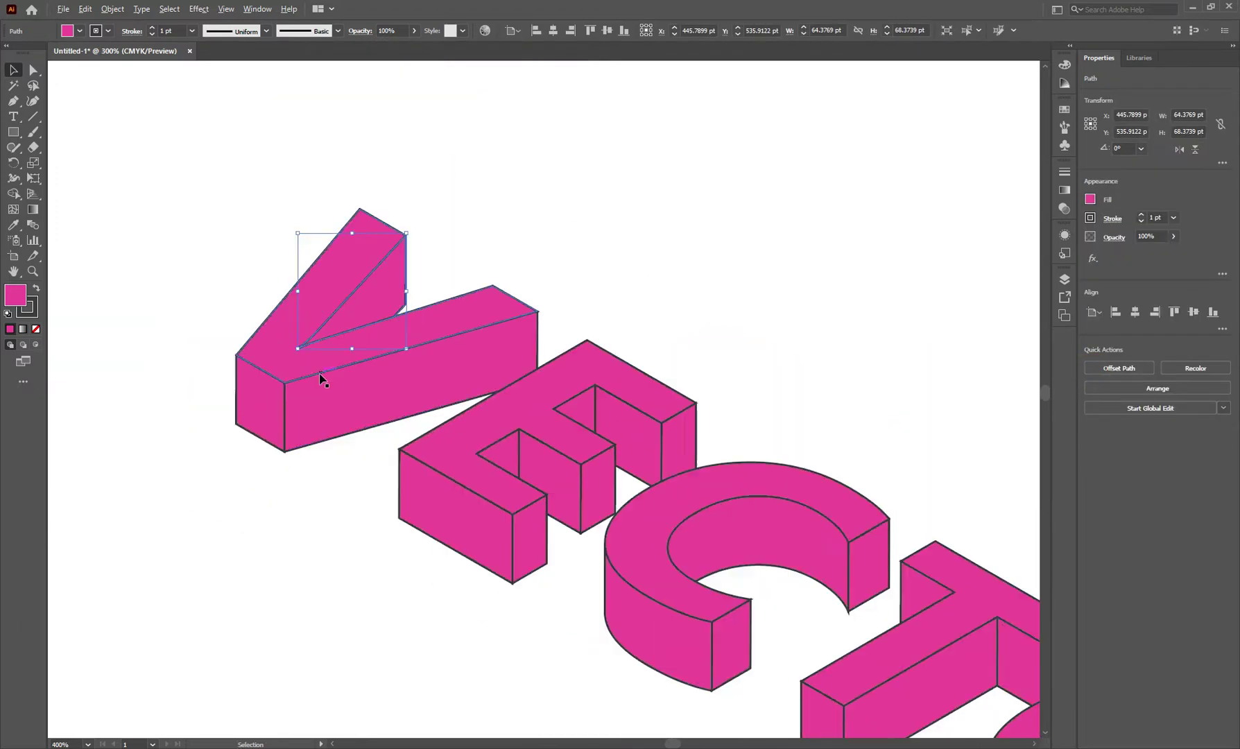
pyautogui.scroll(-1, 310, 366)
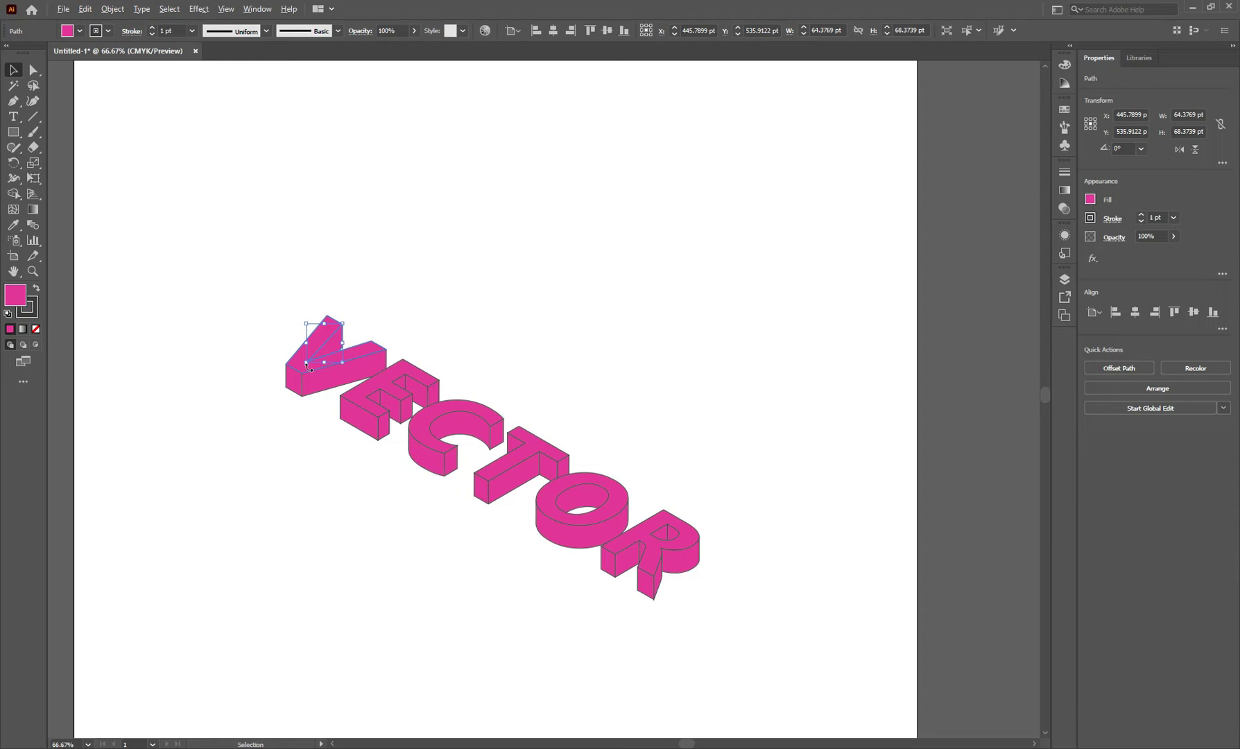
pyautogui.click(325, 460)
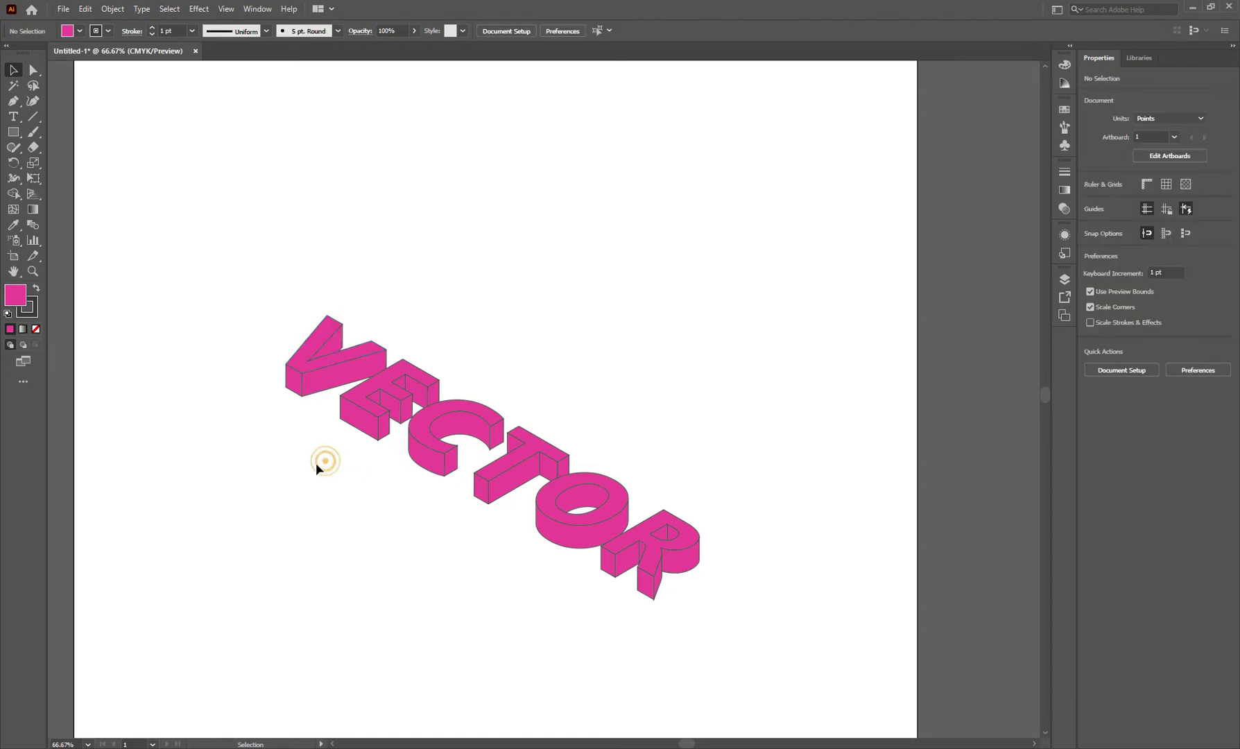
# Fill the top faces of all six VECTOR letters with the orange swatch C=0 M=42 Y=100 K=0
pyautogui.click(305, 366)
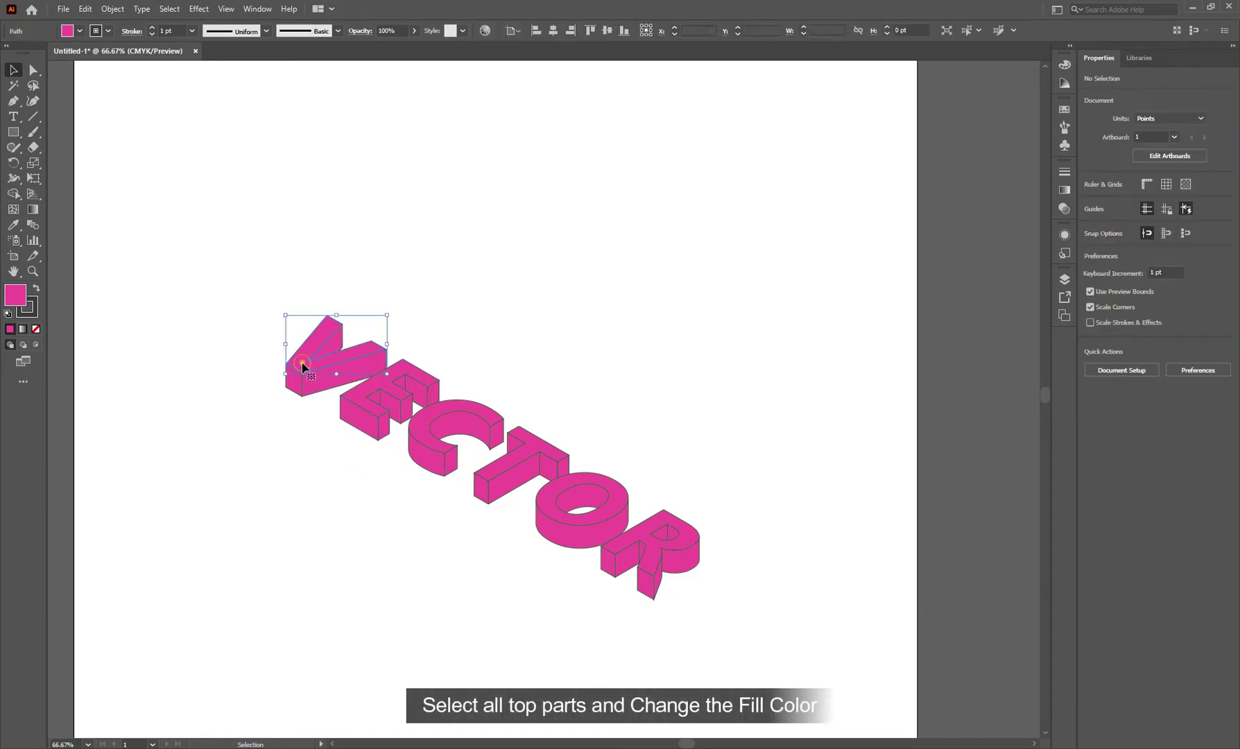
pyautogui.keyDown('shift'); pyautogui.click(355, 400); pyautogui.keyUp('shift')
pyautogui.keyDown('shift'); pyautogui.click(435, 447); pyautogui.keyUp('shift')
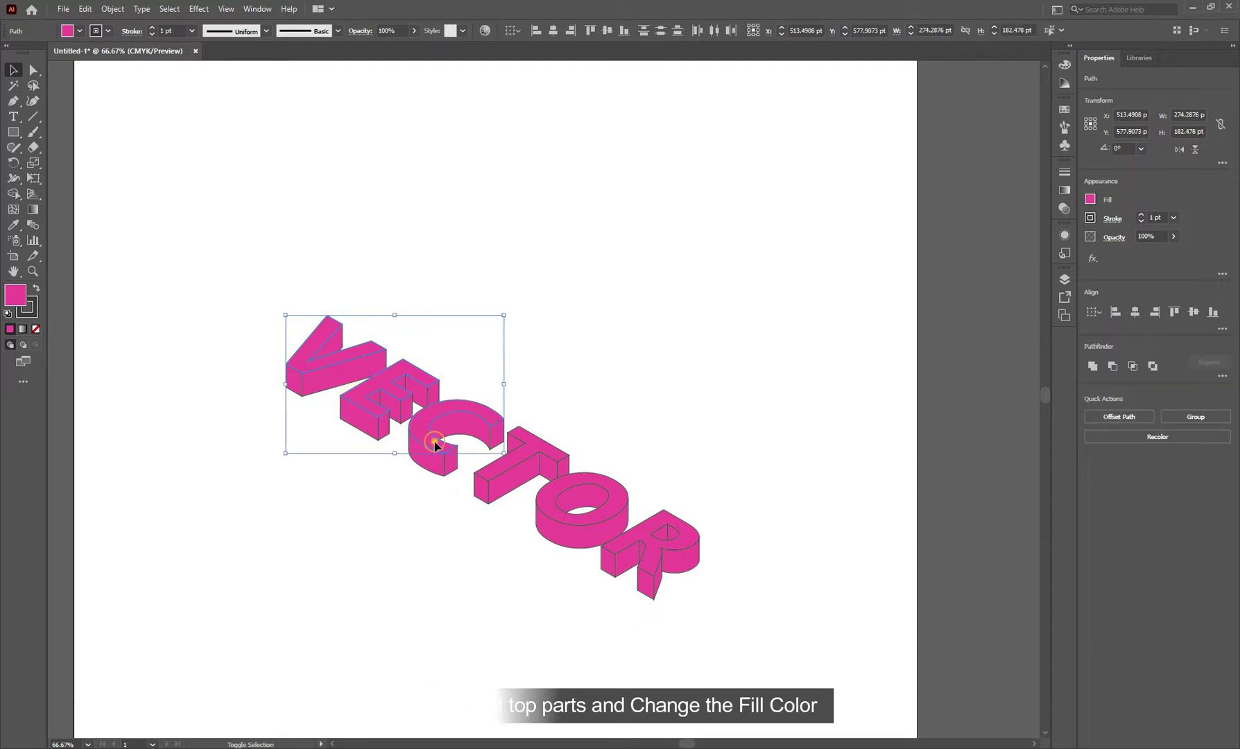
pyautogui.keyDown('shift'); pyautogui.click(489, 475); pyautogui.keyUp('shift')
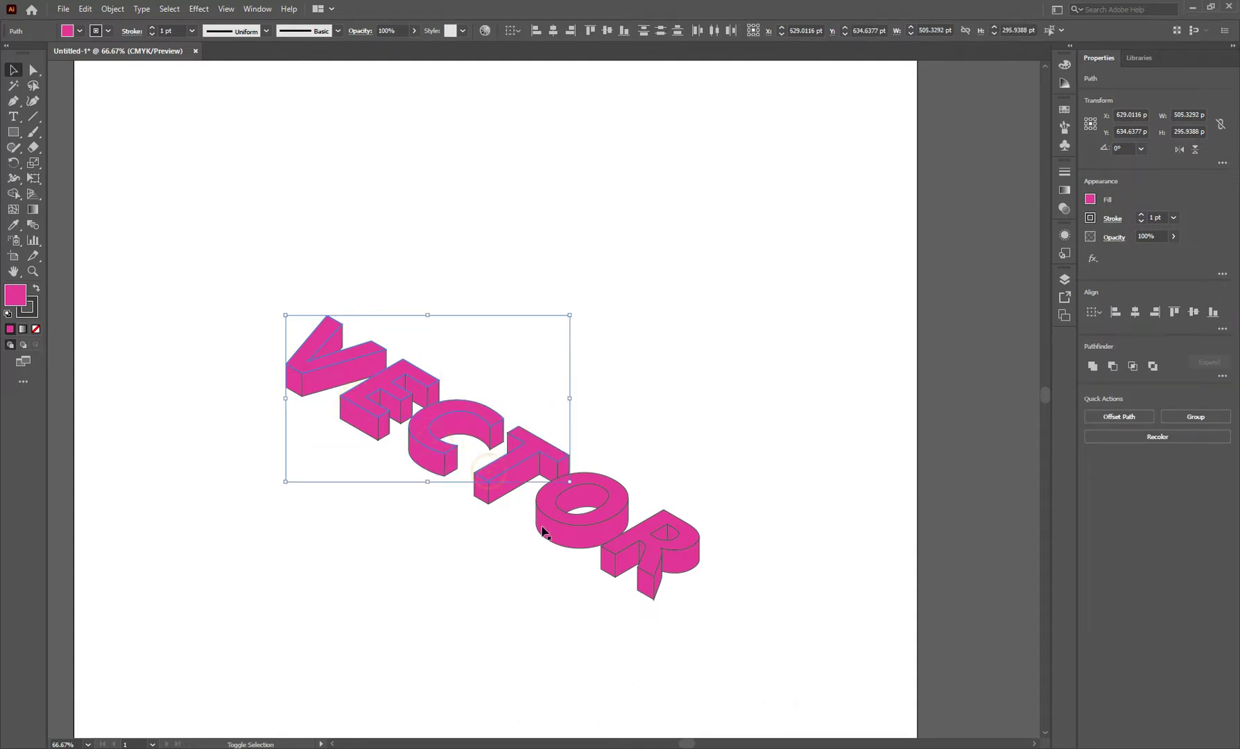
pyautogui.keyDown('shift'); pyautogui.click(558, 516); pyautogui.keyUp('shift')
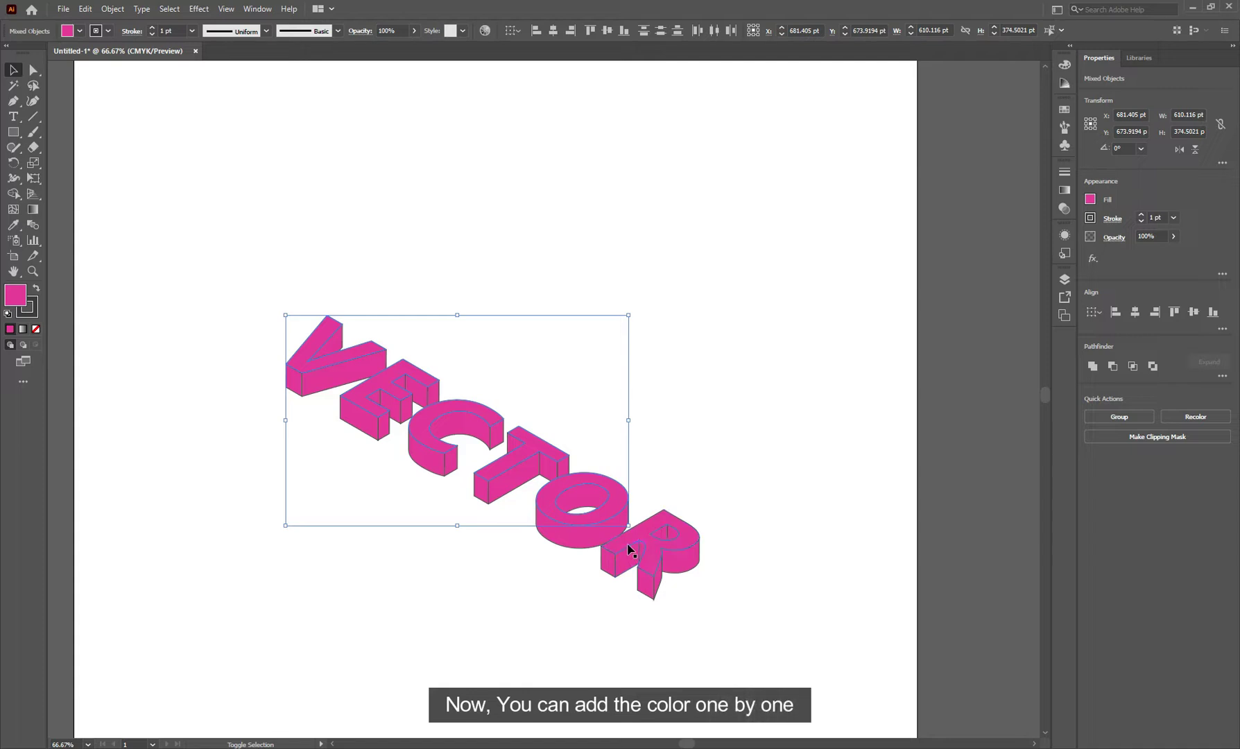
pyautogui.keyDown('shift'); pyautogui.click(627, 546); pyautogui.keyUp('shift')
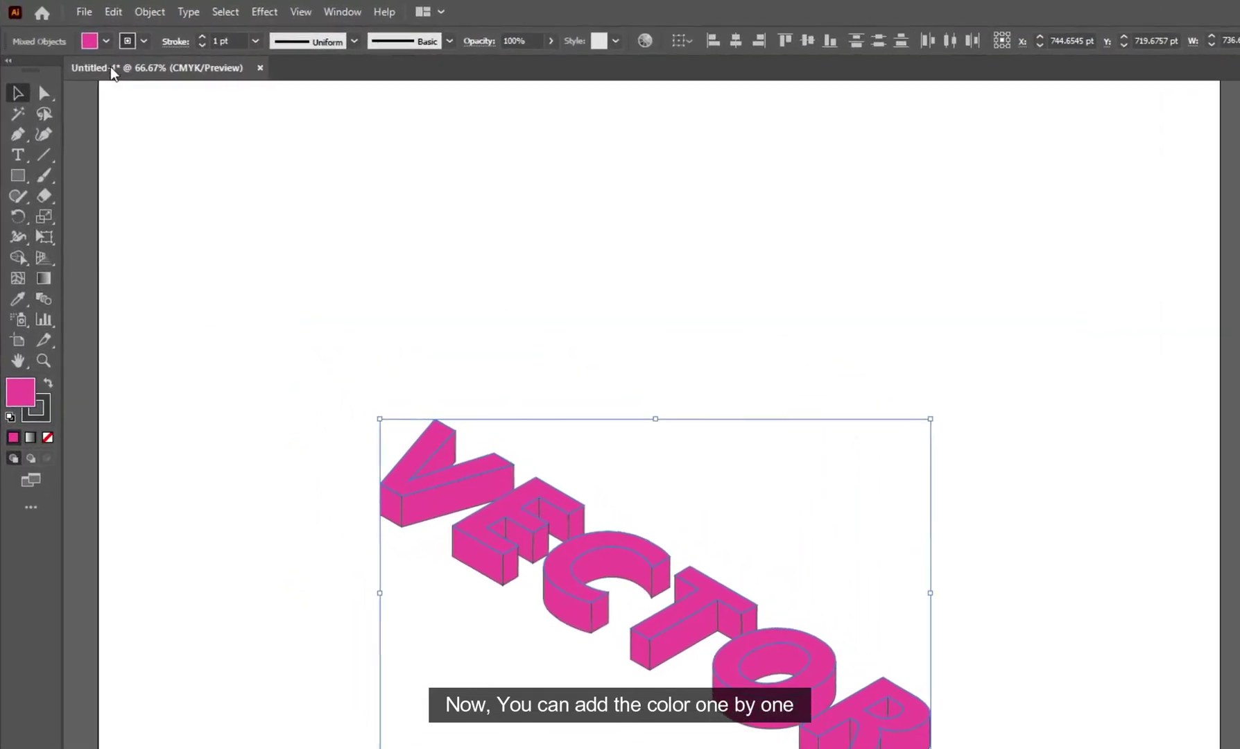
pyautogui.click(80, 31)
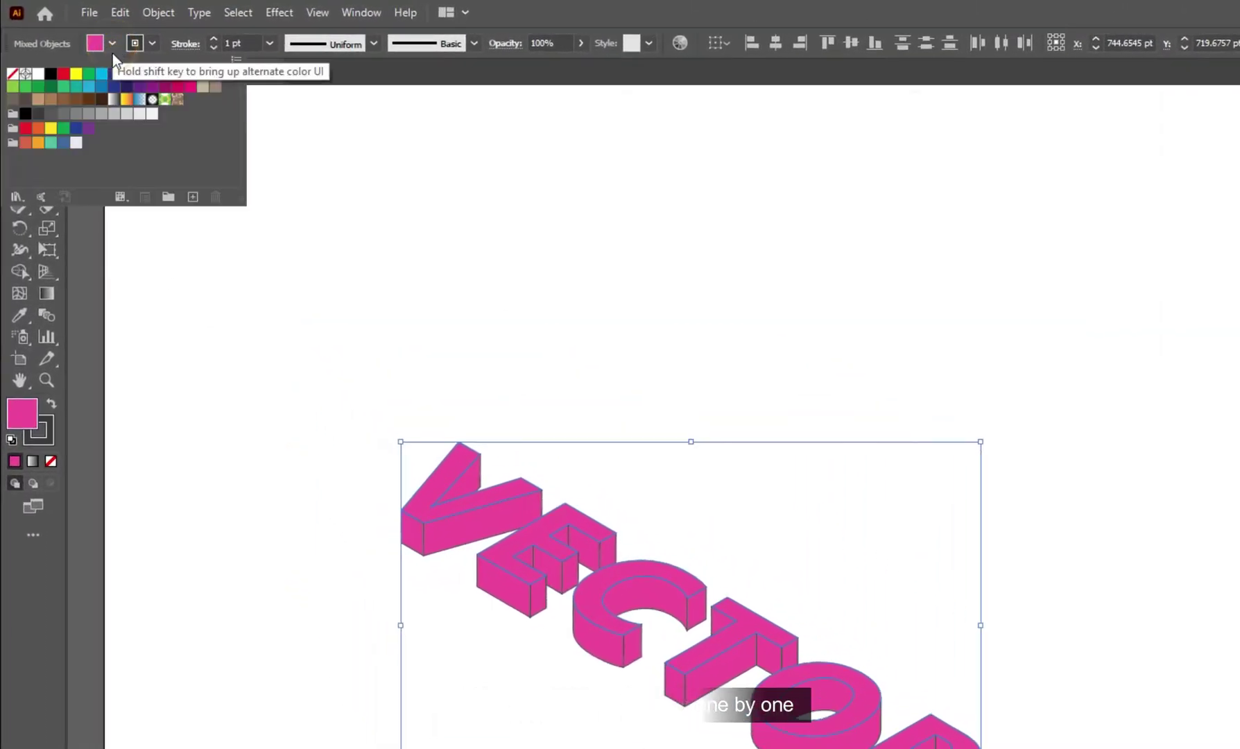
pyautogui.click(37, 147)
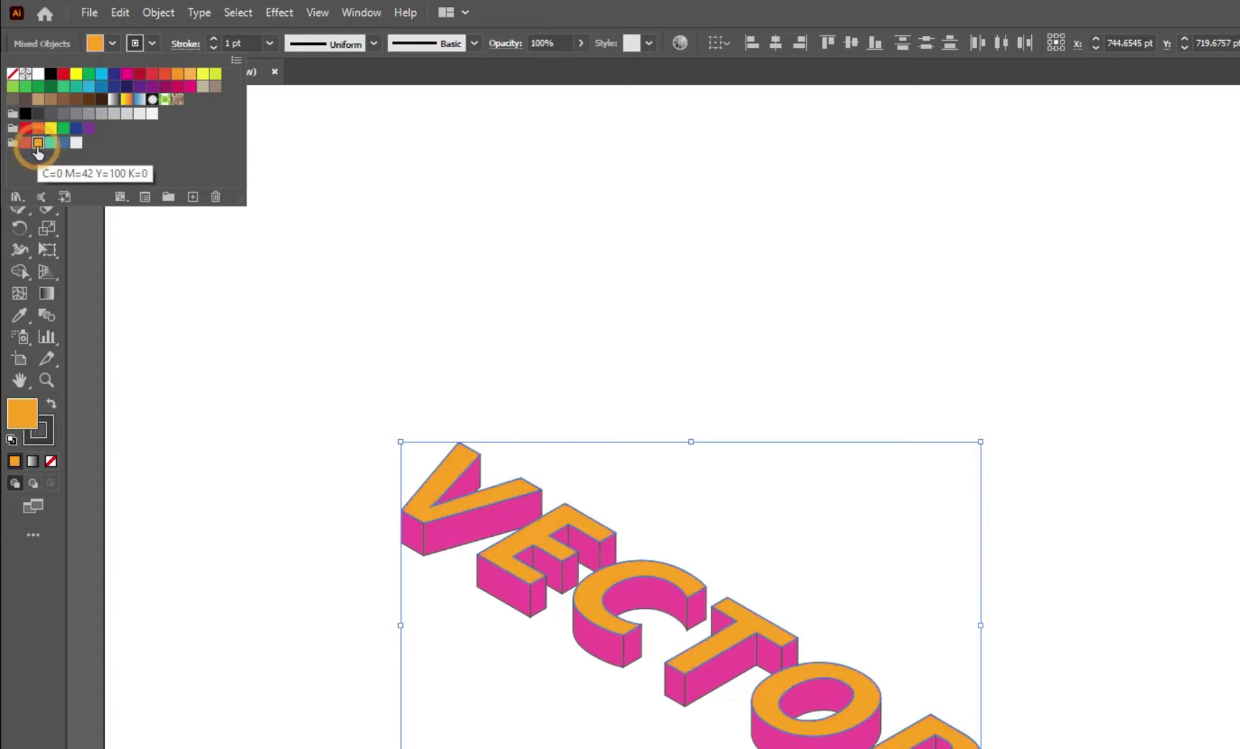
pyautogui.click(311, 506)
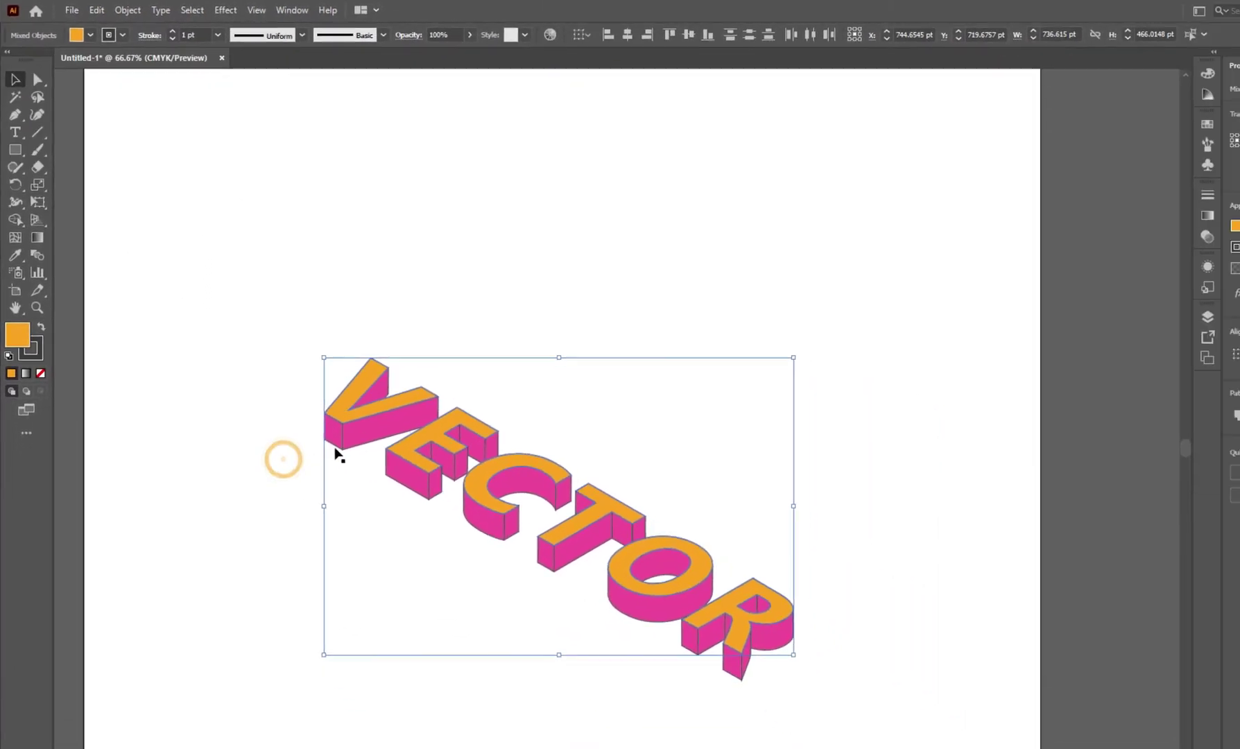
# Fill the left-facing side faces of all six VECTOR letters, including those inside the E, C, T and R, with the light grey swatch
pyautogui.click(339, 443)
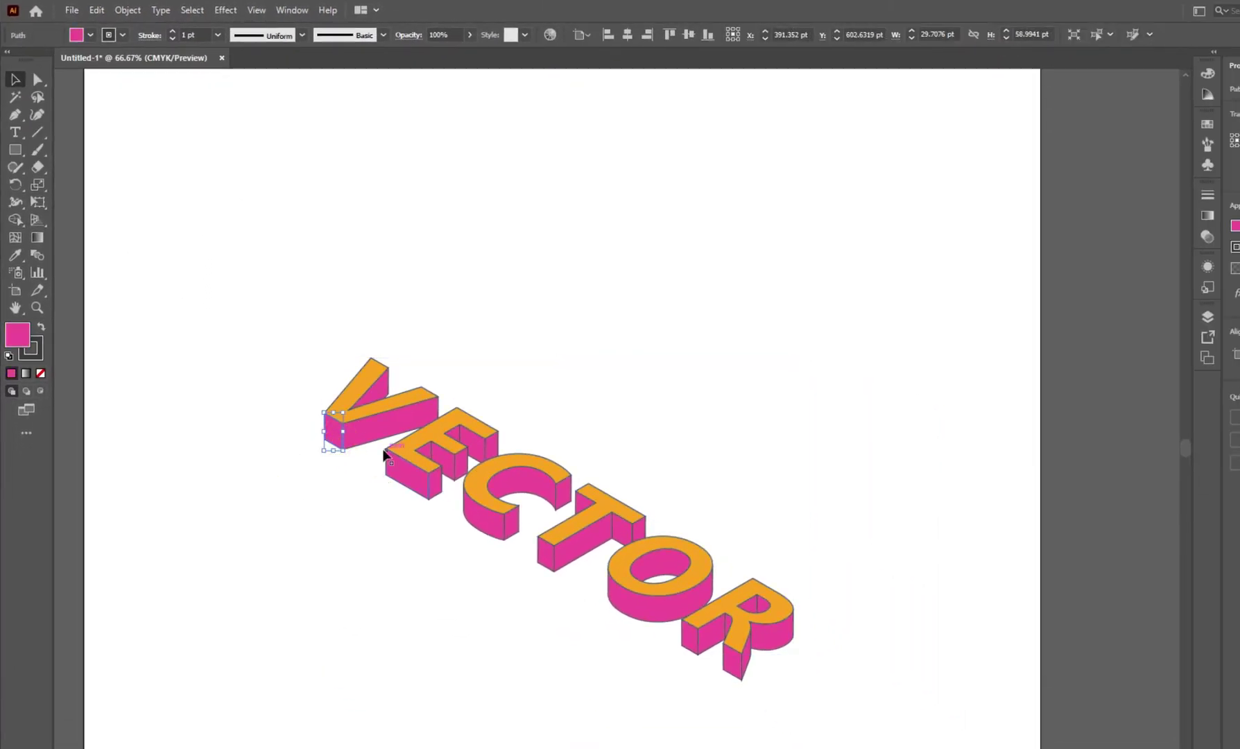
pyautogui.keyDown('shift'); pyautogui.click(406, 484); pyautogui.keyUp('shift')
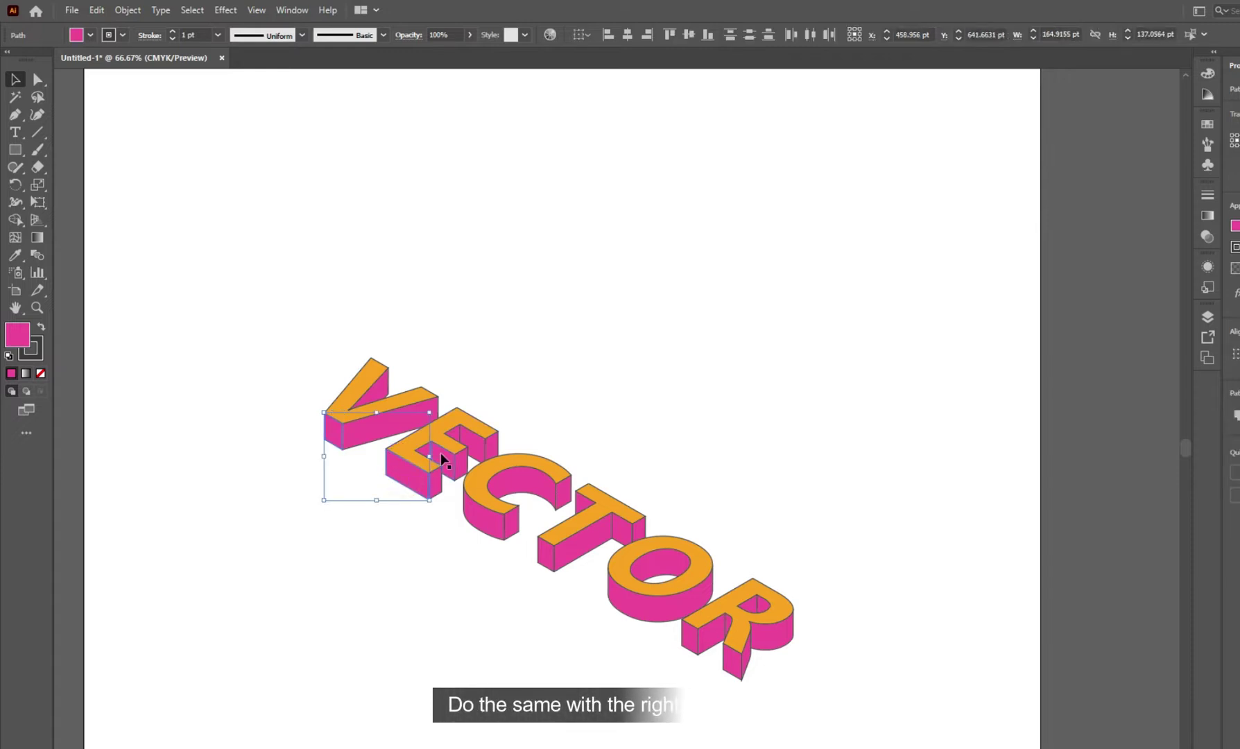
pyautogui.keyDown('shift'); pyautogui.click(475, 450); pyautogui.keyUp('shift')
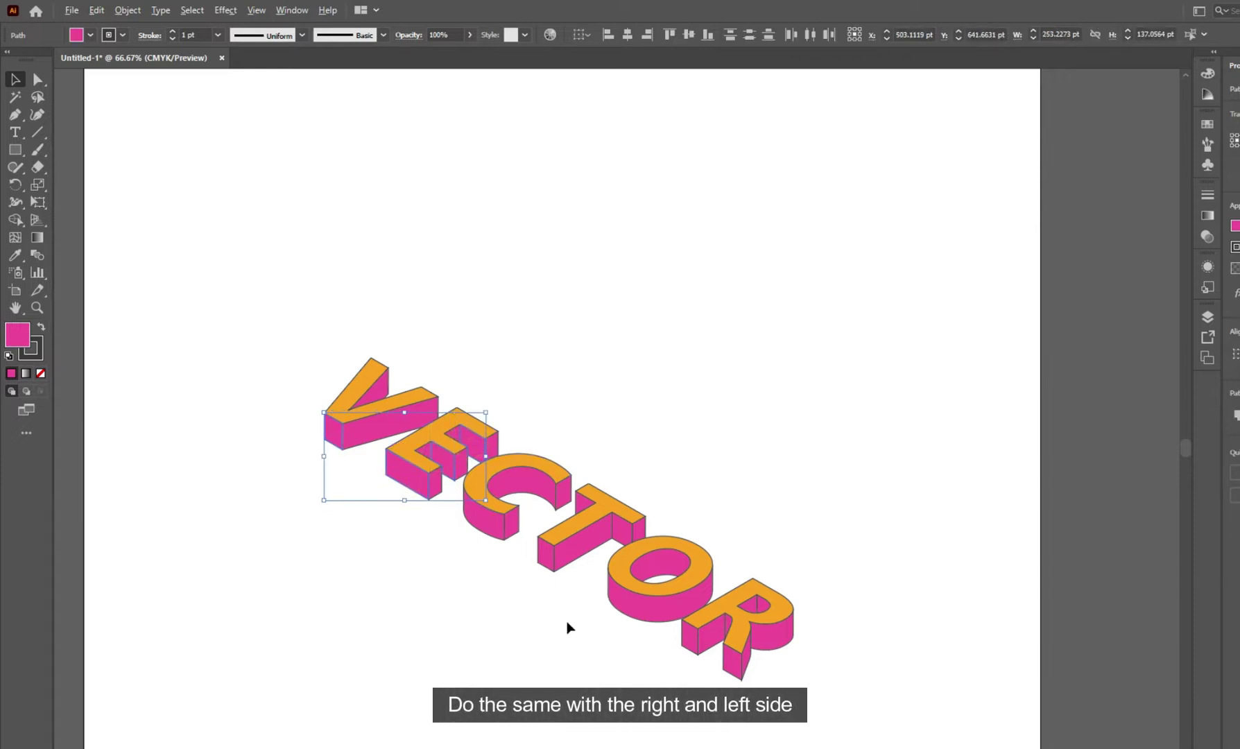
pyautogui.scroll(1, 567, 627)
pyautogui.keyDown('shift'); pyautogui.click(451, 481); pyautogui.keyUp('shift')
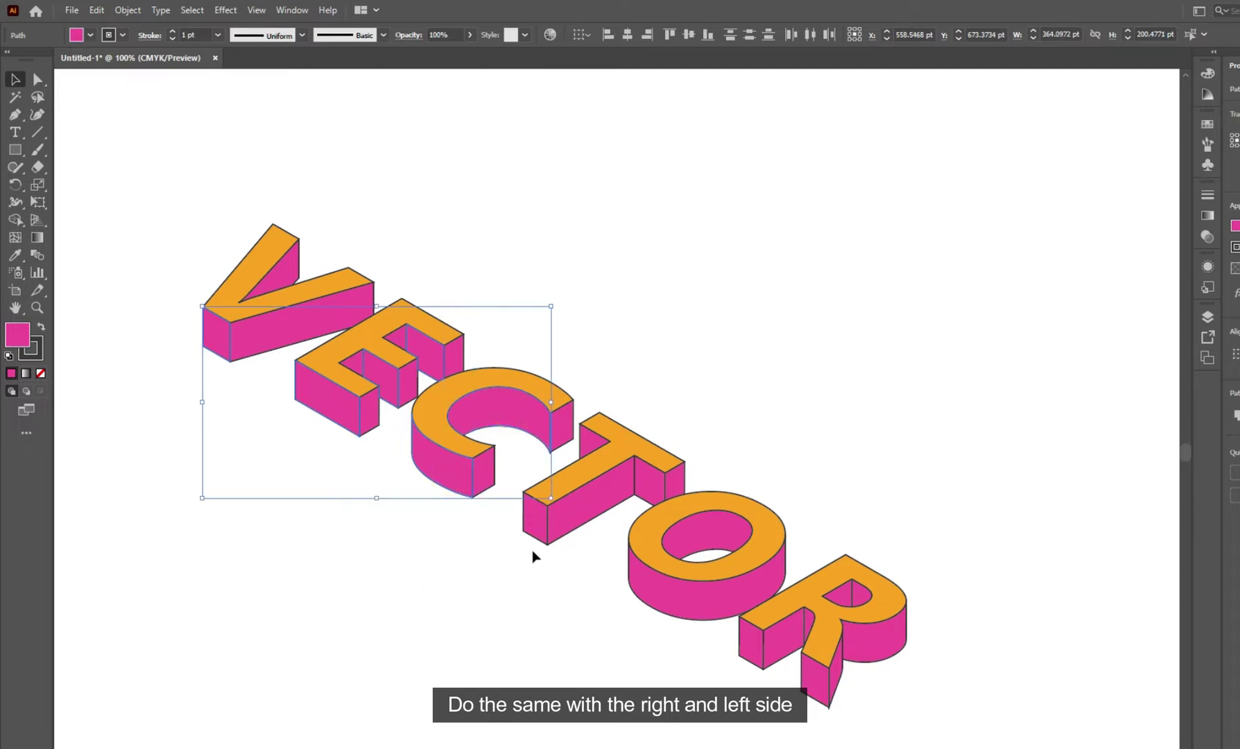
pyautogui.keyDown('shift'); pyautogui.click(539, 531); pyautogui.keyUp('shift')
pyautogui.keyDown('shift'); pyautogui.click(646, 484); pyautogui.keyUp('shift')
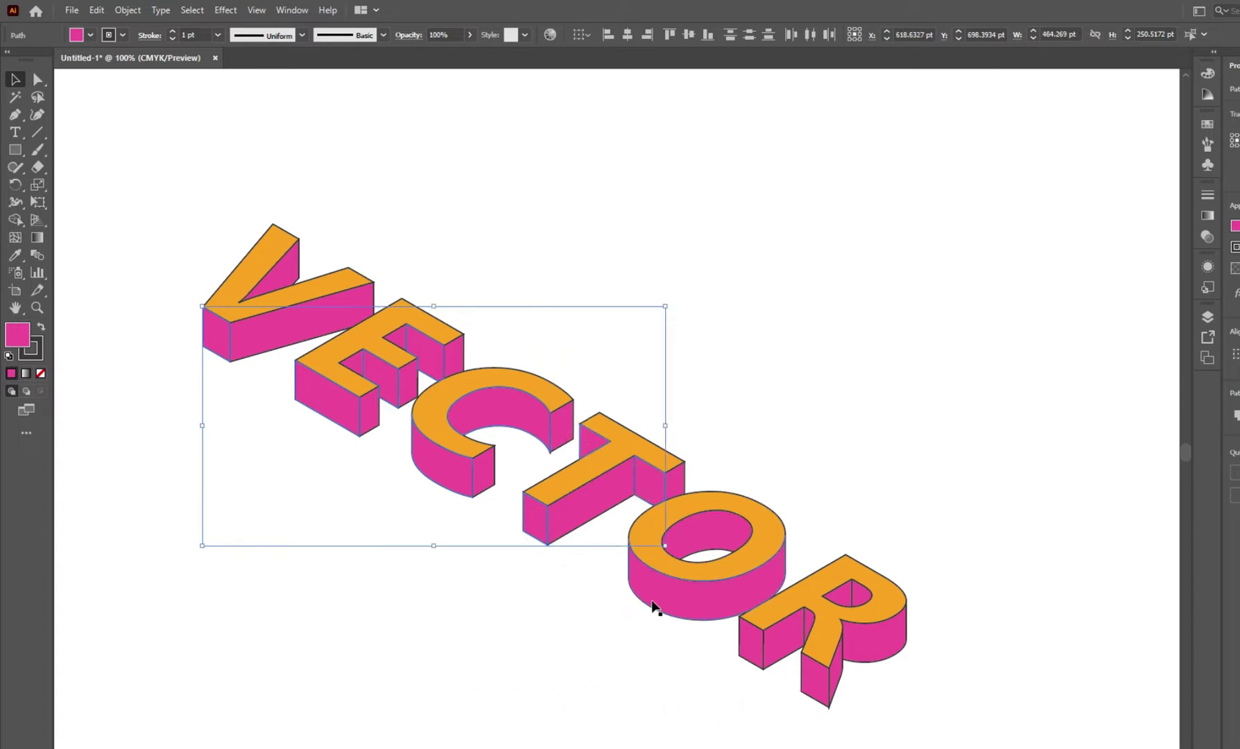
pyautogui.keyDown('shift'); pyautogui.click(652, 602); pyautogui.keyUp('shift')
pyautogui.keyDown('shift'); pyautogui.click(748, 646); pyautogui.keyUp('shift')
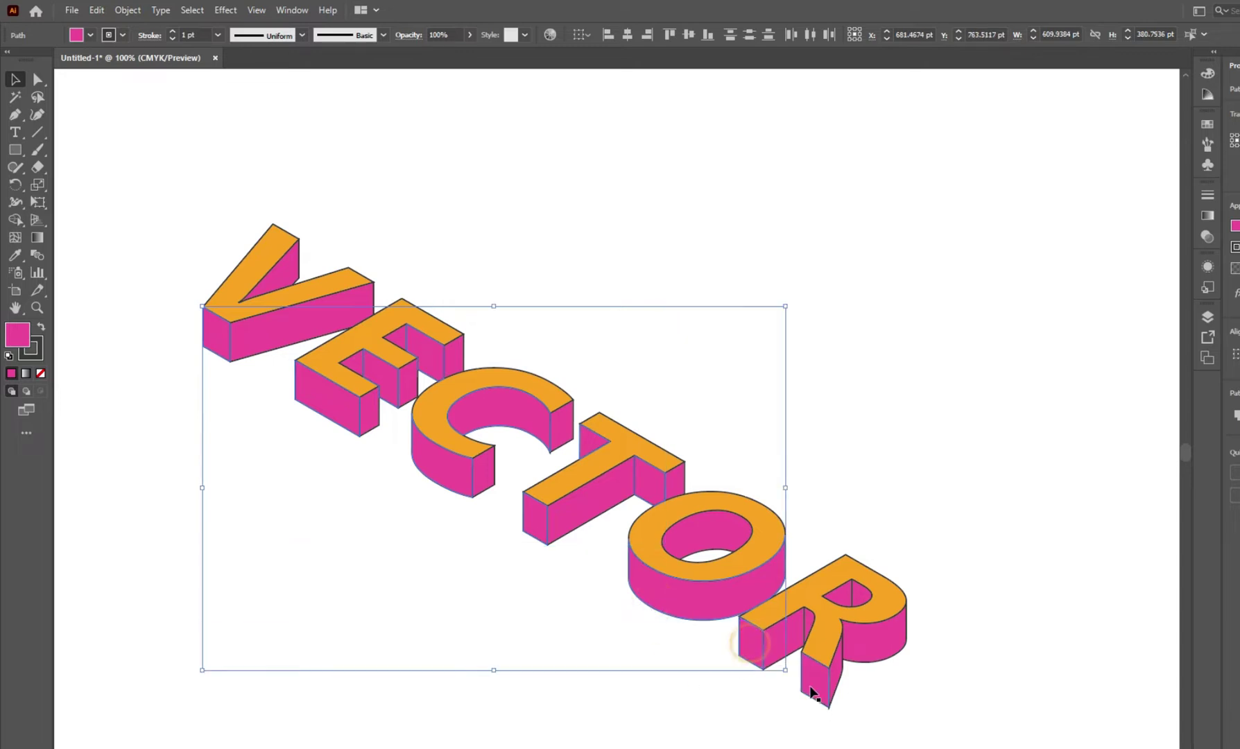
pyautogui.keyDown('shift'); pyautogui.click(814, 690); pyautogui.keyUp('shift')
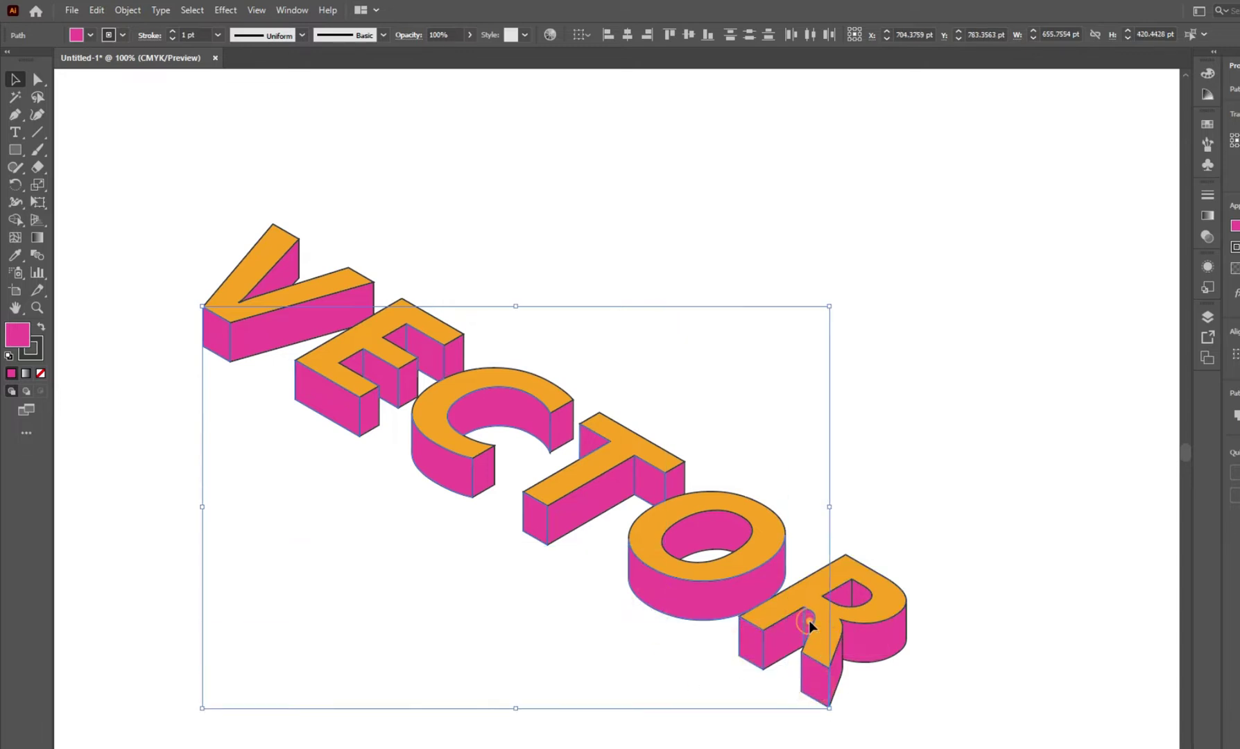
pyautogui.keyDown('shift'); pyautogui.click(862, 600); pyautogui.keyUp('shift')
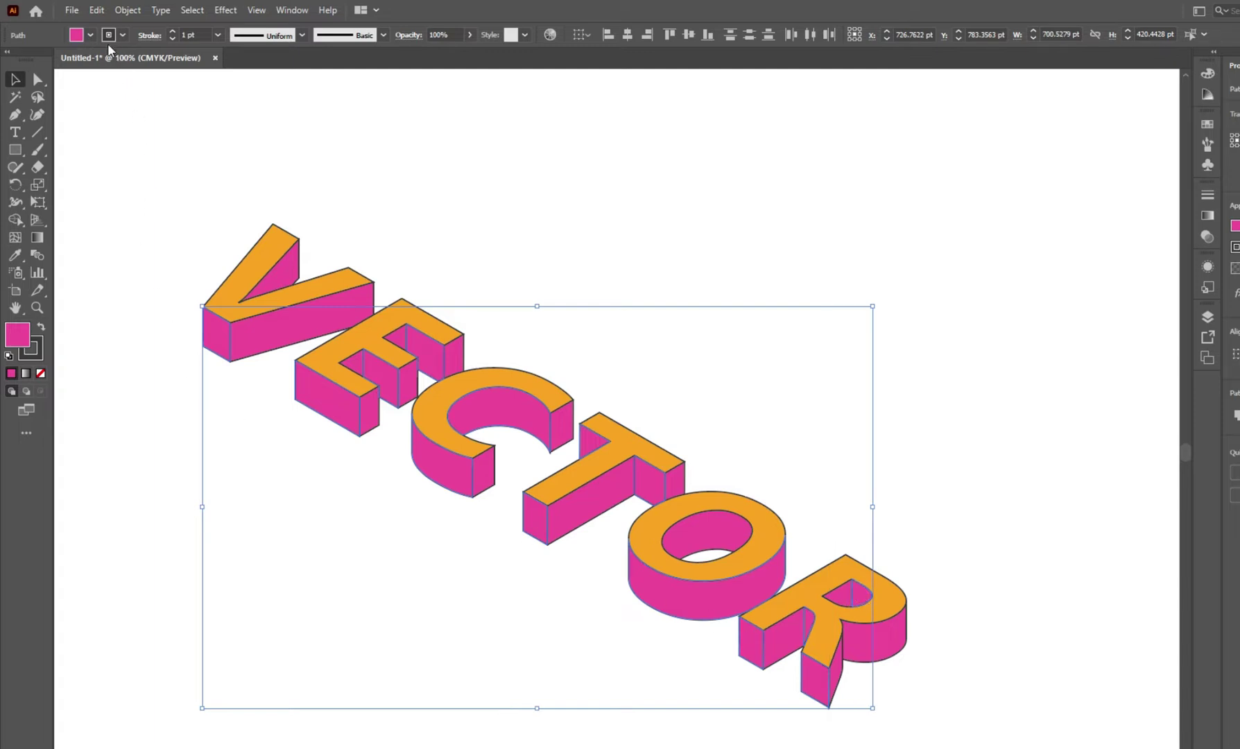
pyautogui.click(91, 36)
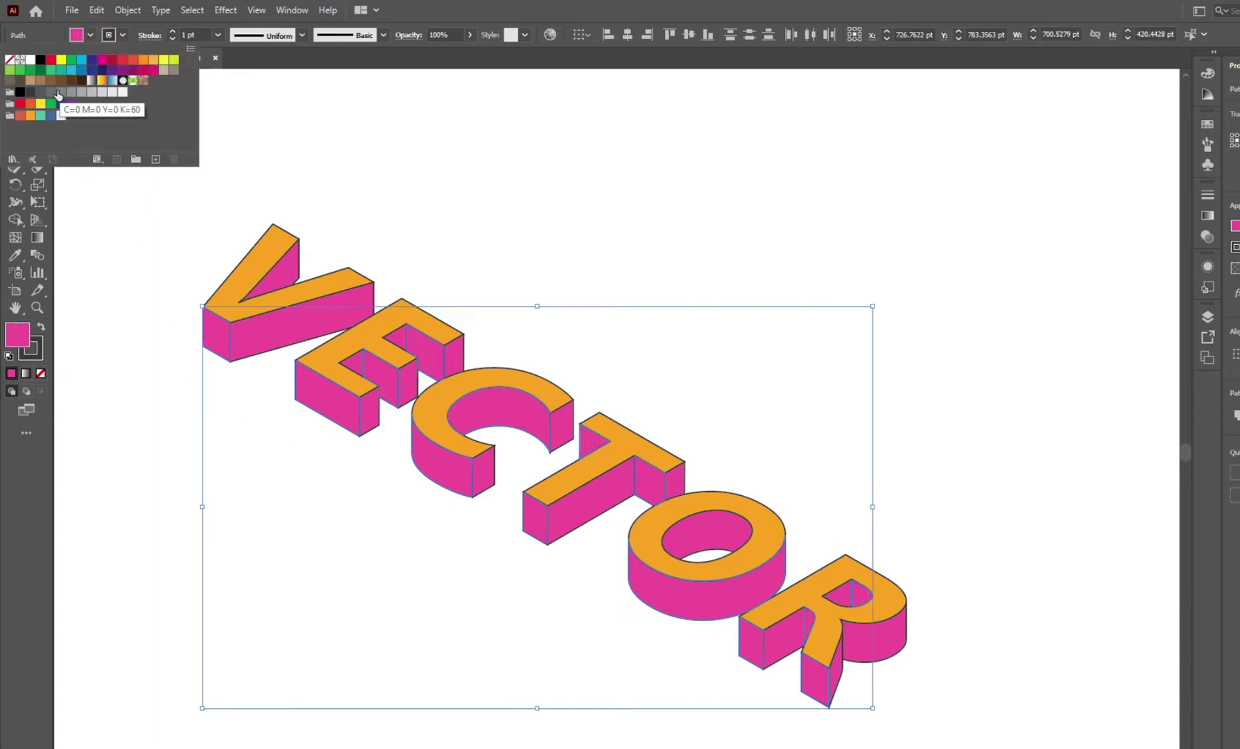
pyautogui.click(62, 116)
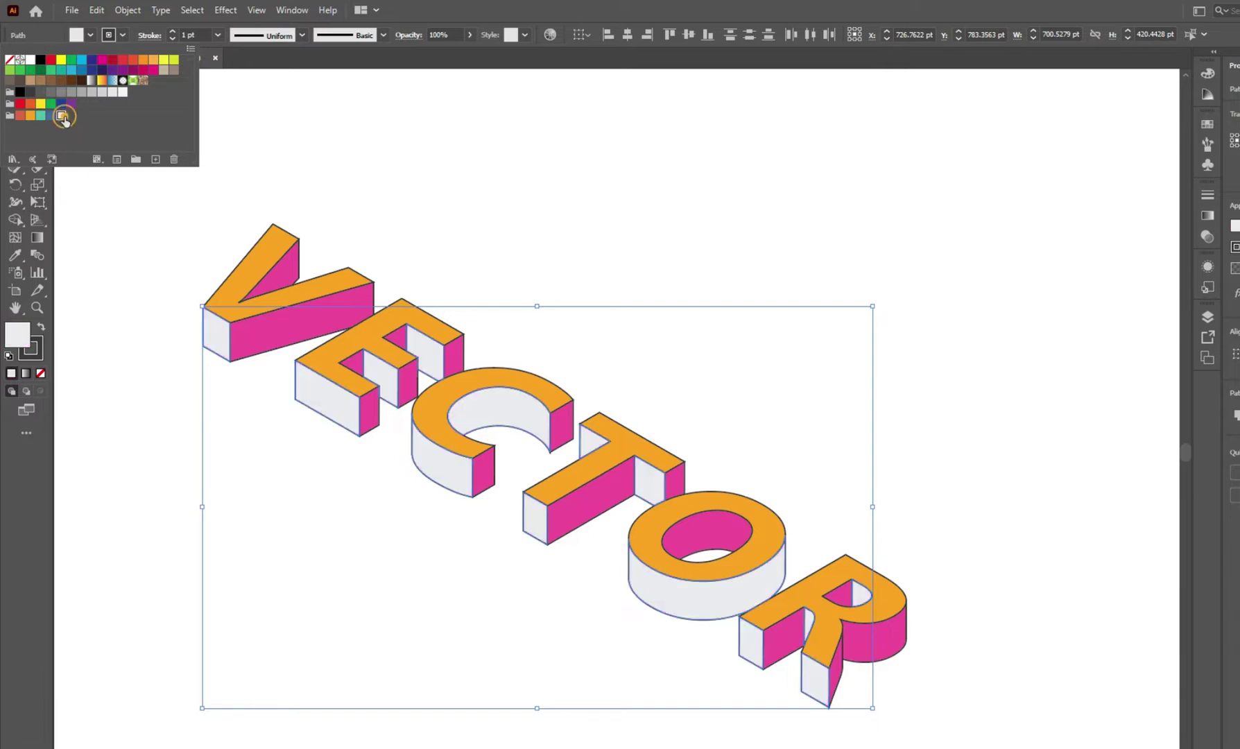
pyautogui.click(92, 32)
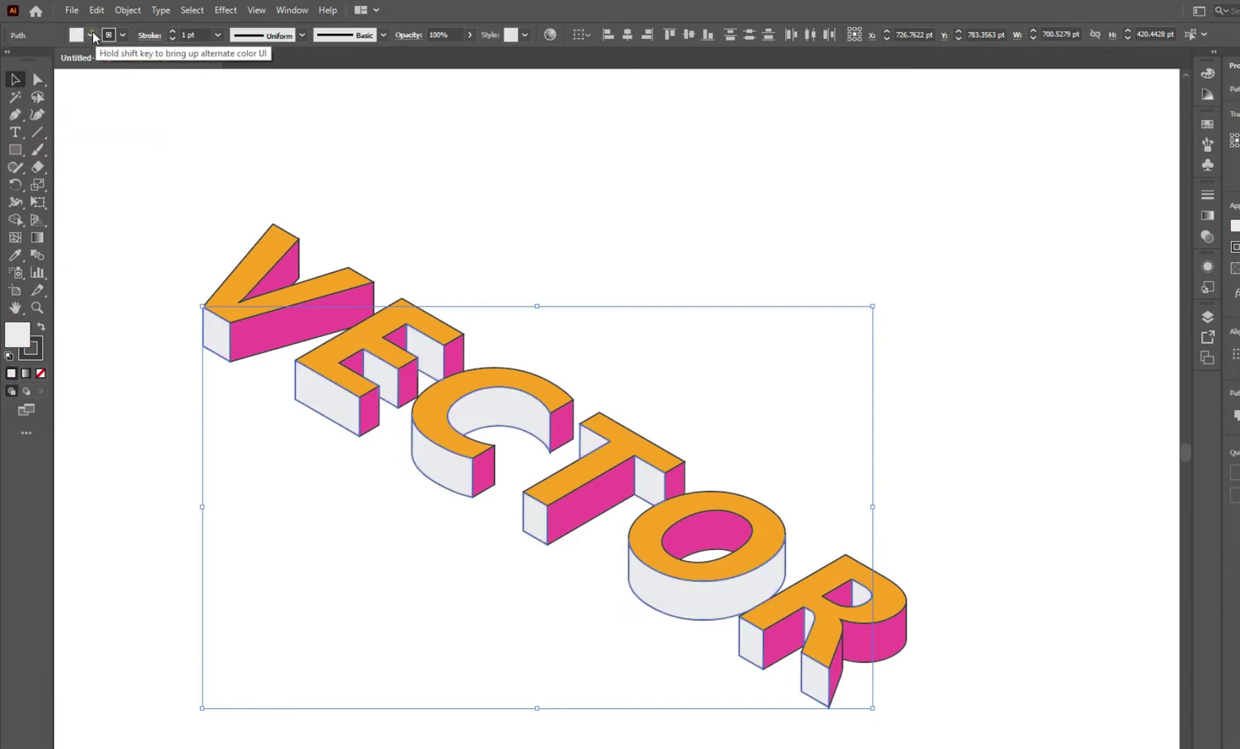
pyautogui.click(142, 385)
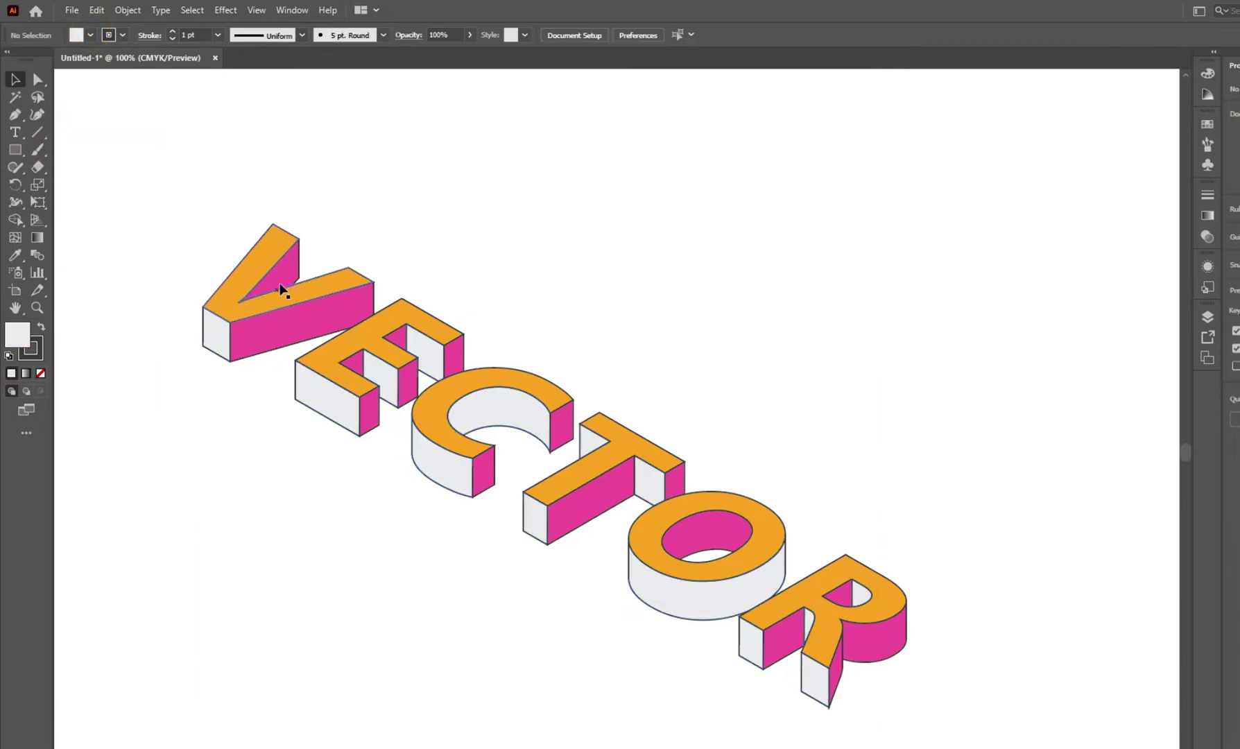
# Fill all remaining pink right-facing side faces of the VECTOR letters with the red-orange swatch
pyautogui.click(288, 281)
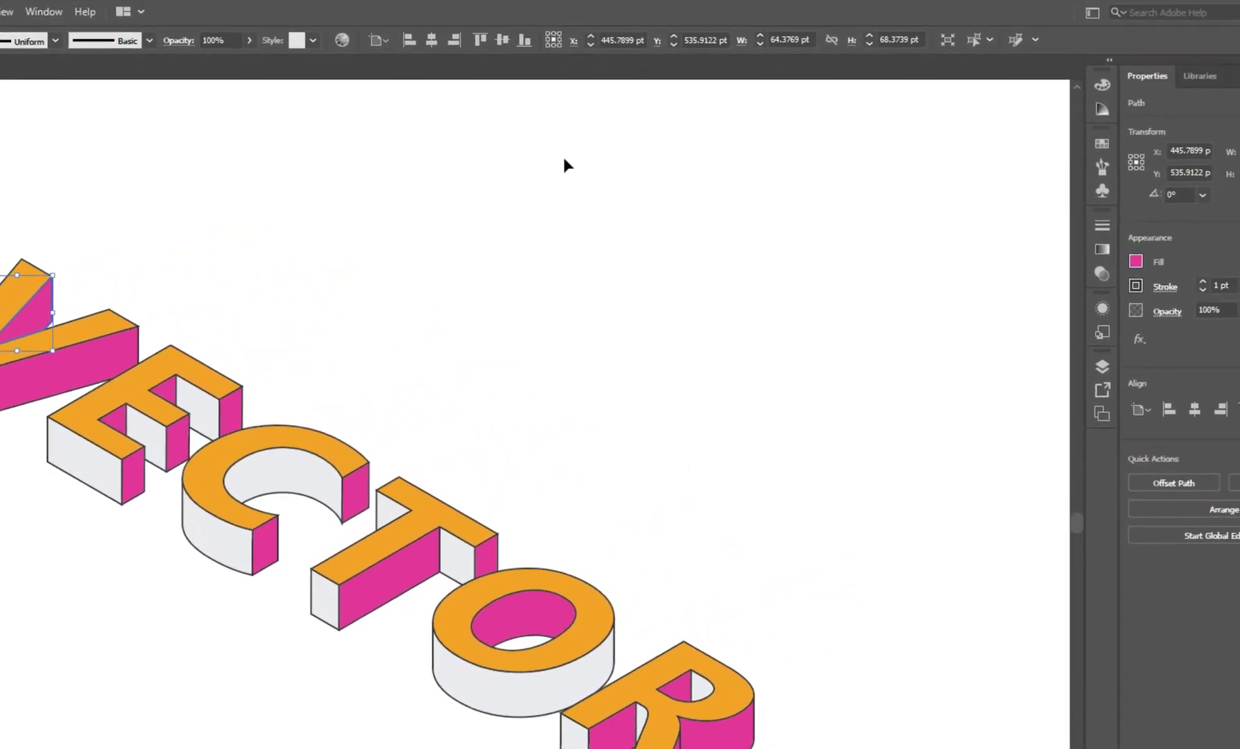
pyautogui.click(829, 46)
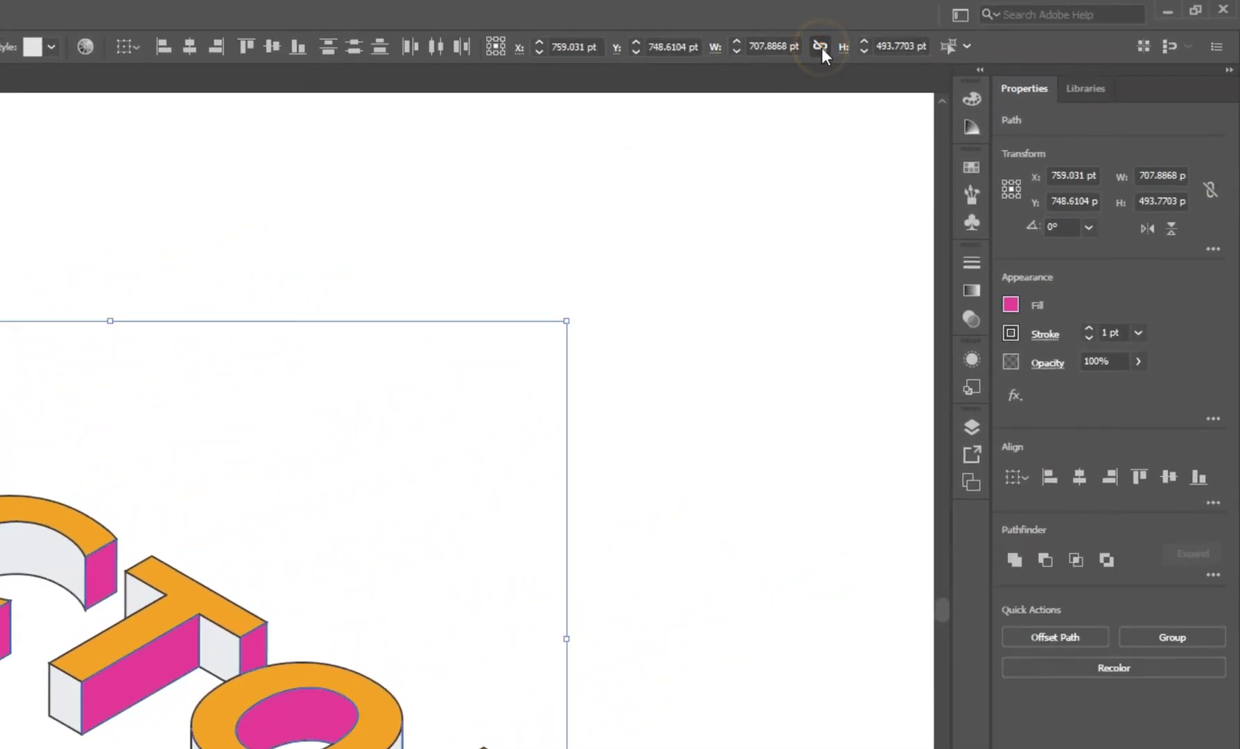
pyautogui.click(123, 46)
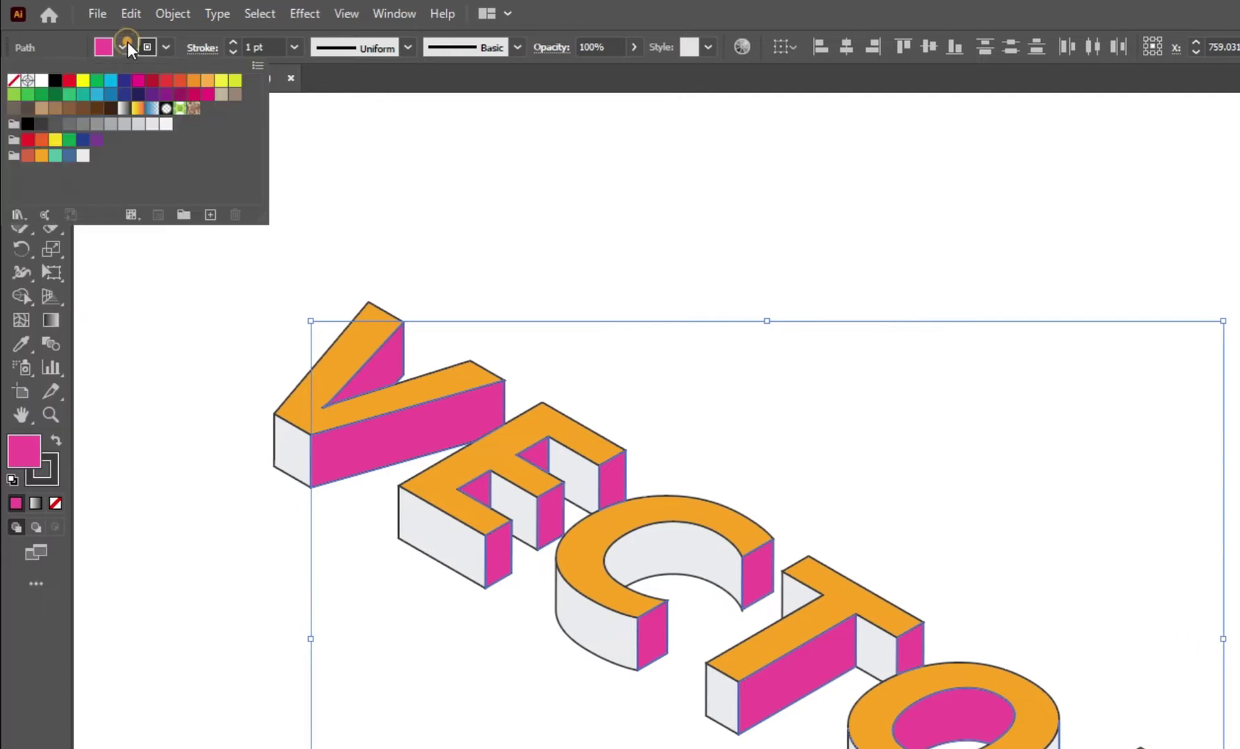
pyautogui.click(29, 158)
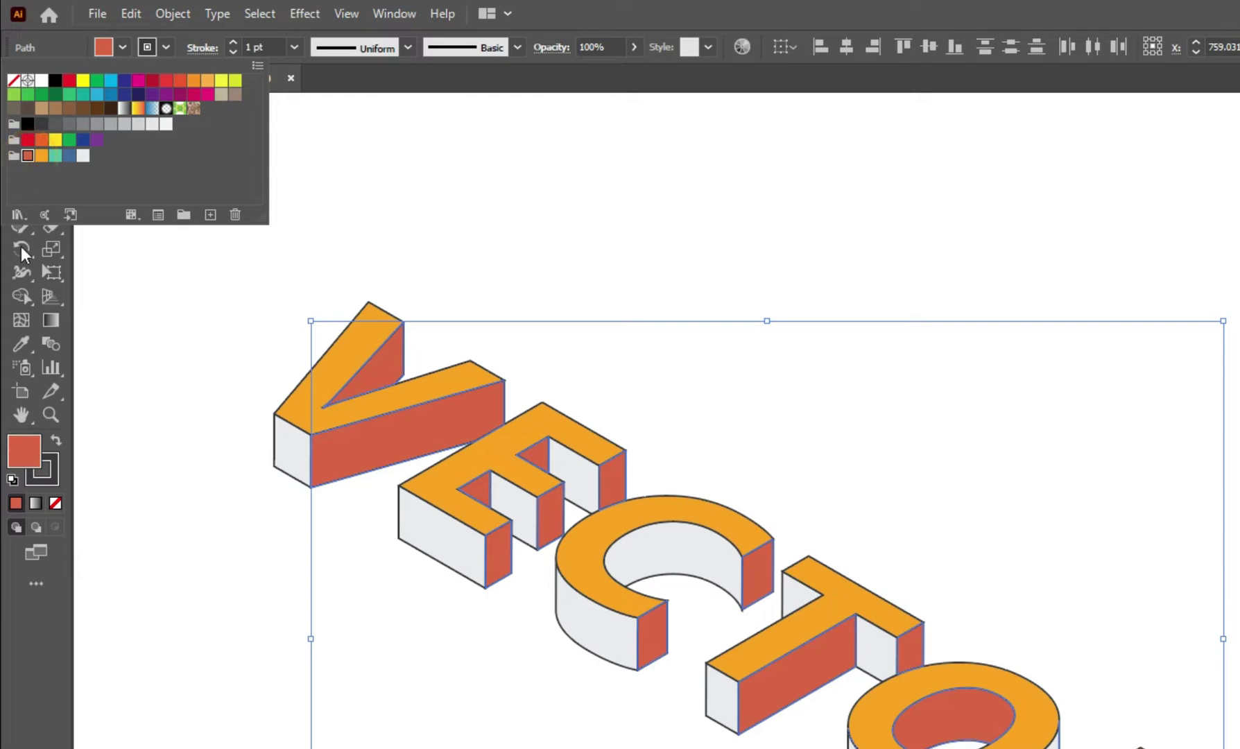
pyautogui.click(239, 553)
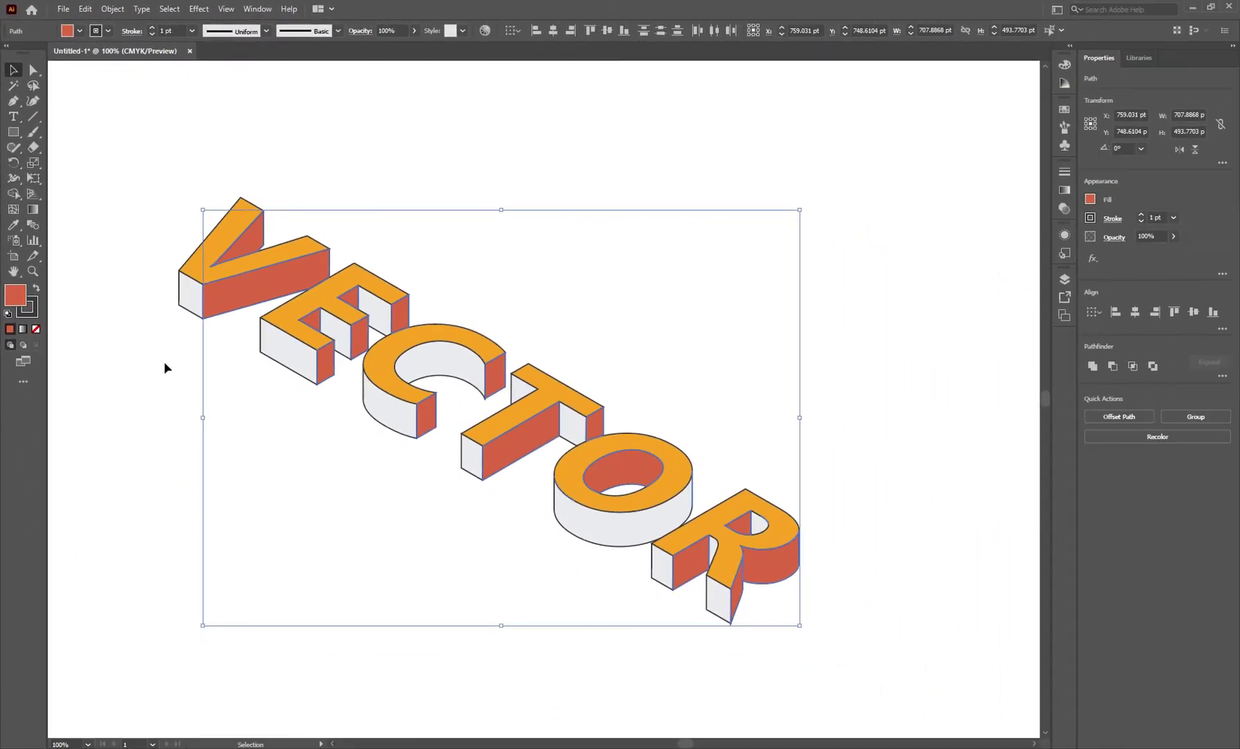
pyautogui.click(249, 552)
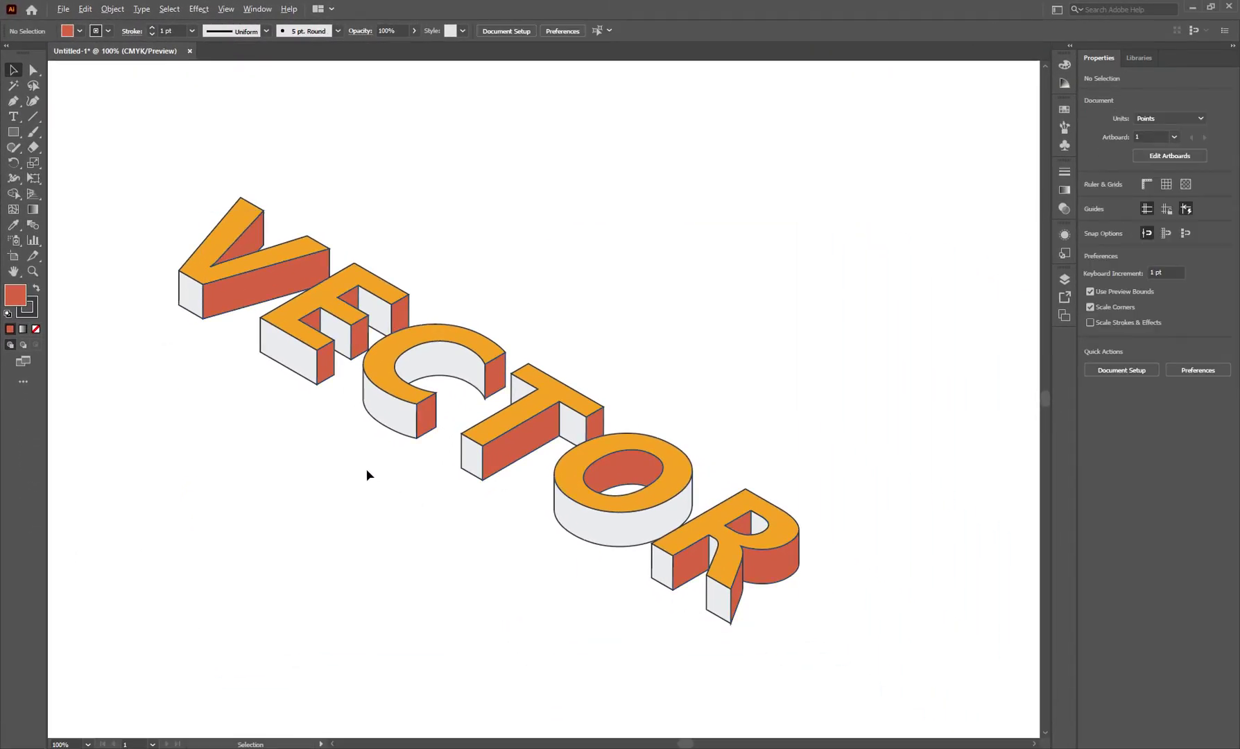
# Duplicate the V's light grey left side face into the empty artboard area below and left of the V
pyautogui.scroll(-1, 366, 474)
pyautogui.scroll(1, 385, 513)
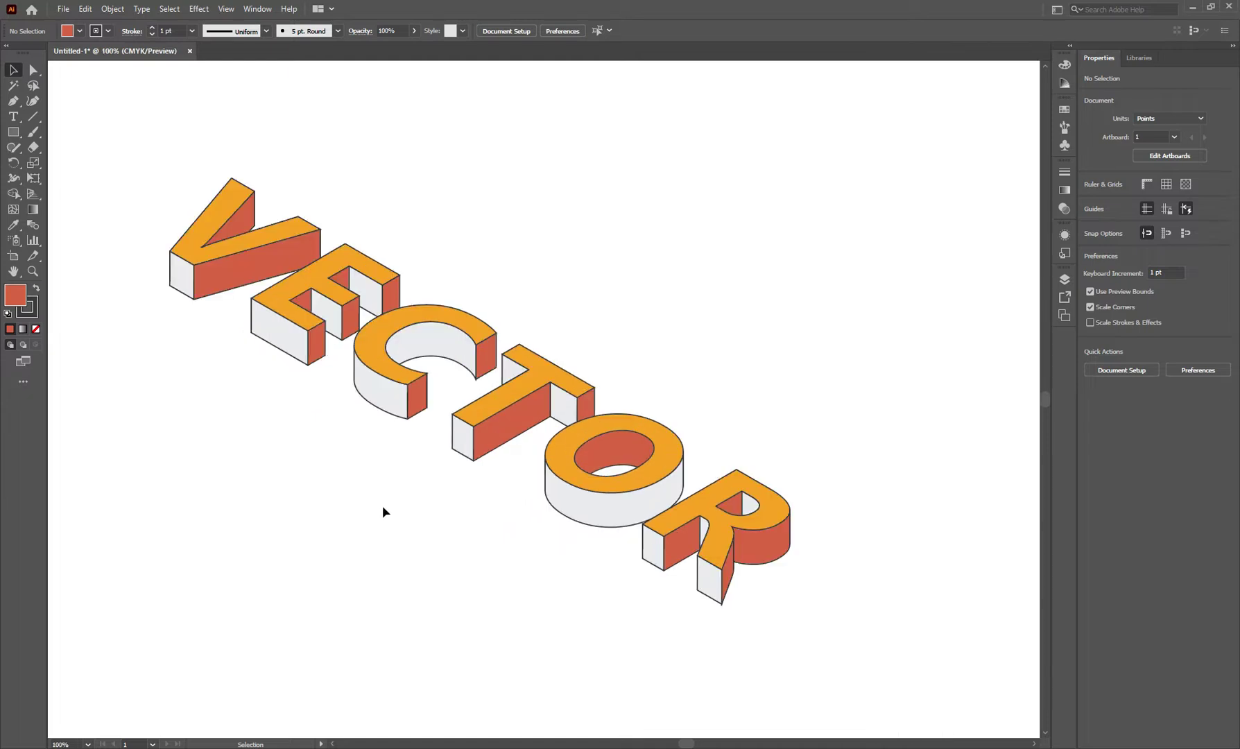
pyautogui.moveTo(383, 511); pyautogui.dragTo(452, 526)
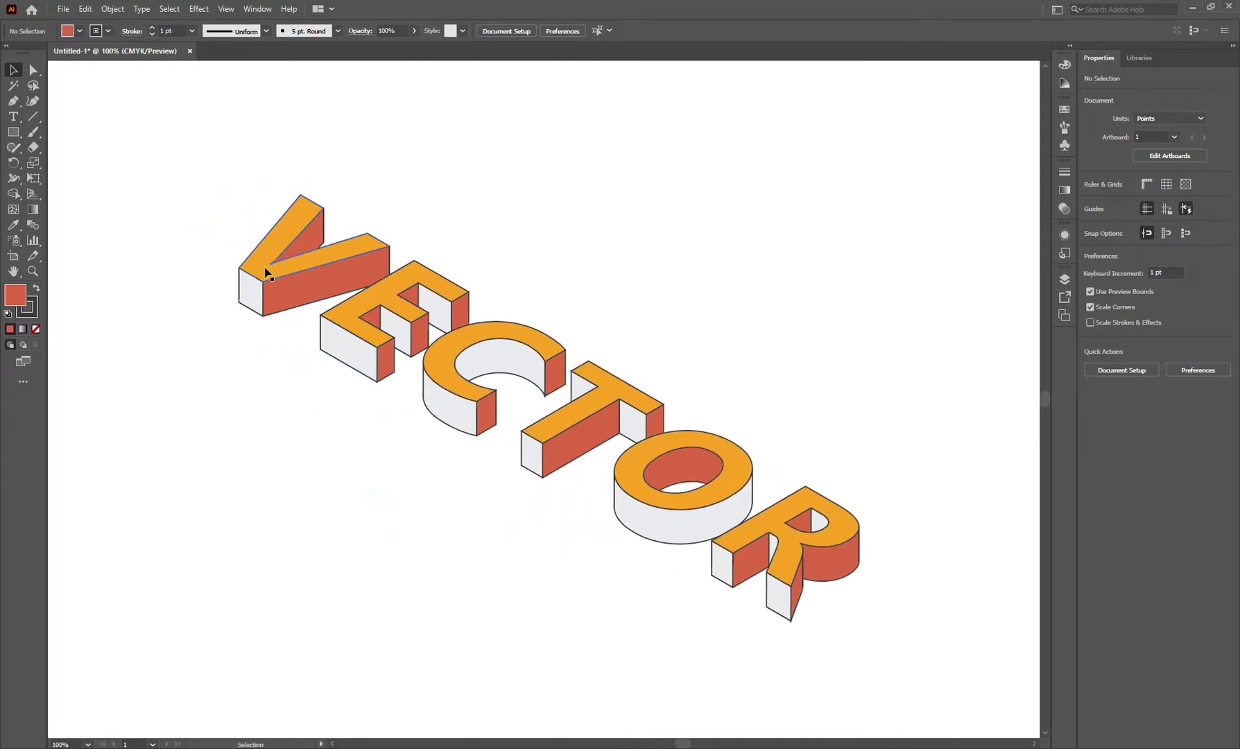
pyautogui.click(253, 291)
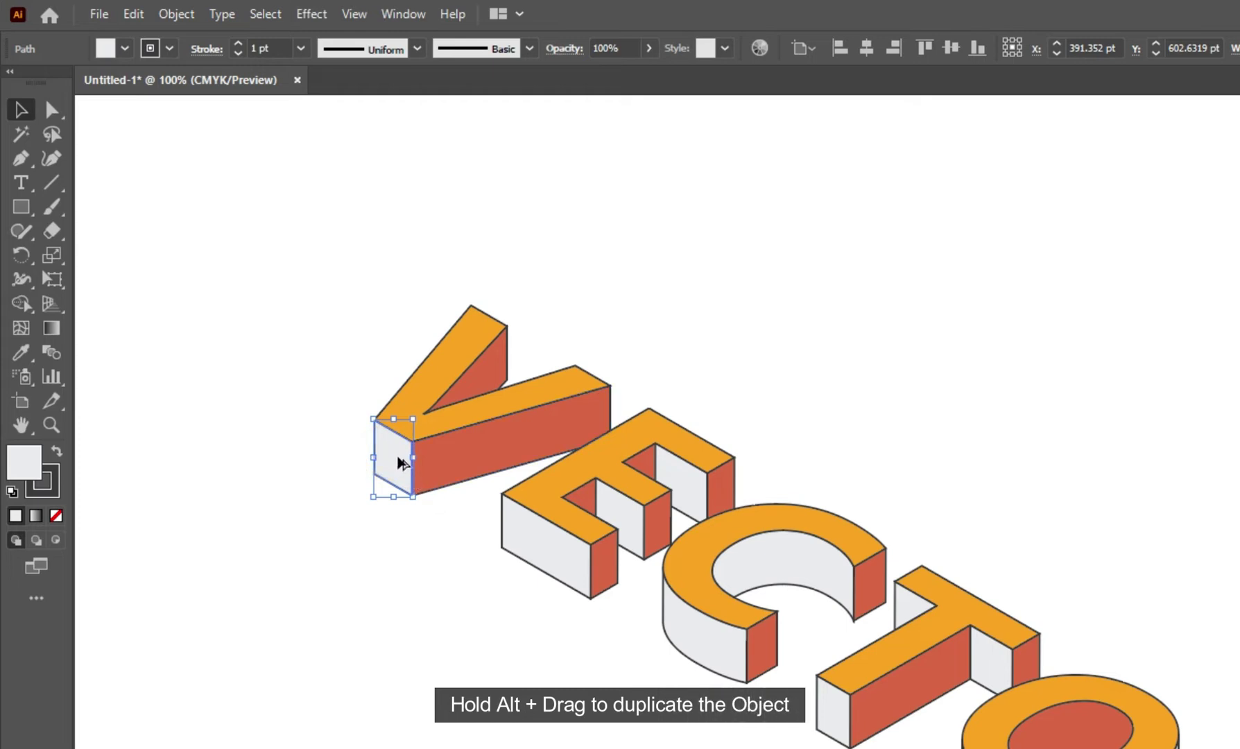
pyautogui.moveTo(256, 295); pyautogui.dragTo(249, 305)
pyautogui.moveTo(389, 480); pyautogui.dragTo(292, 660)
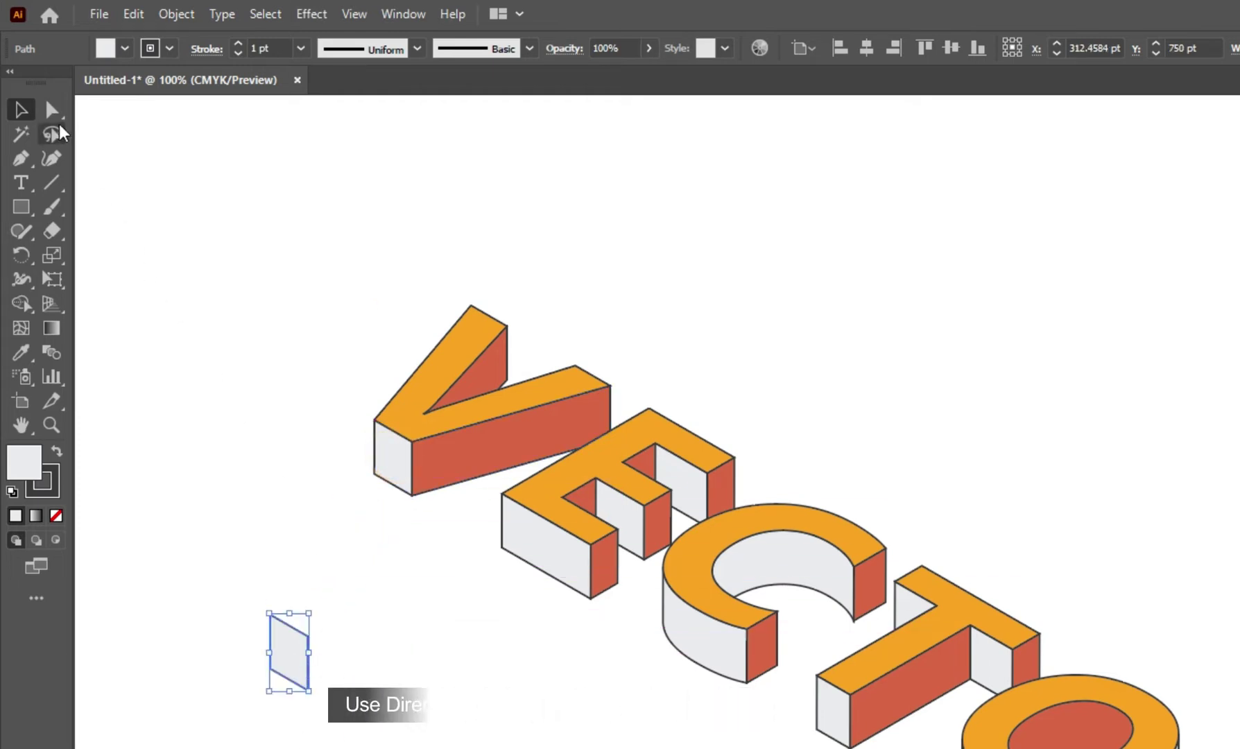
# Delete the right-hand anchor points of the duplicated face so only its vertical left edge is left
pyautogui.press('a')
pyautogui.moveTo(329, 608); pyautogui.dragTo(303, 723)
pyautogui.press('Delete')
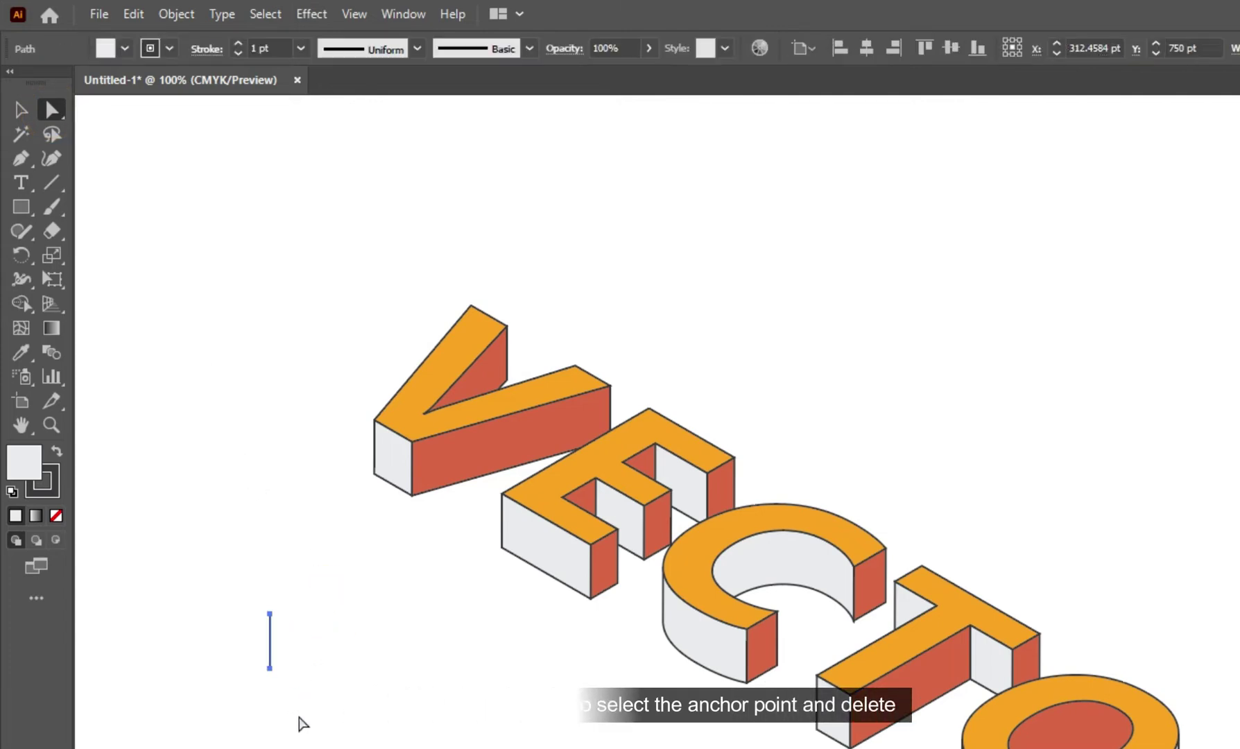
# Copy the height value of the leftover vertical line, and delete the line from the artboard
pyautogui.click(22, 106)
pyautogui.moveTo(220, 605); pyautogui.dragTo(305, 667)
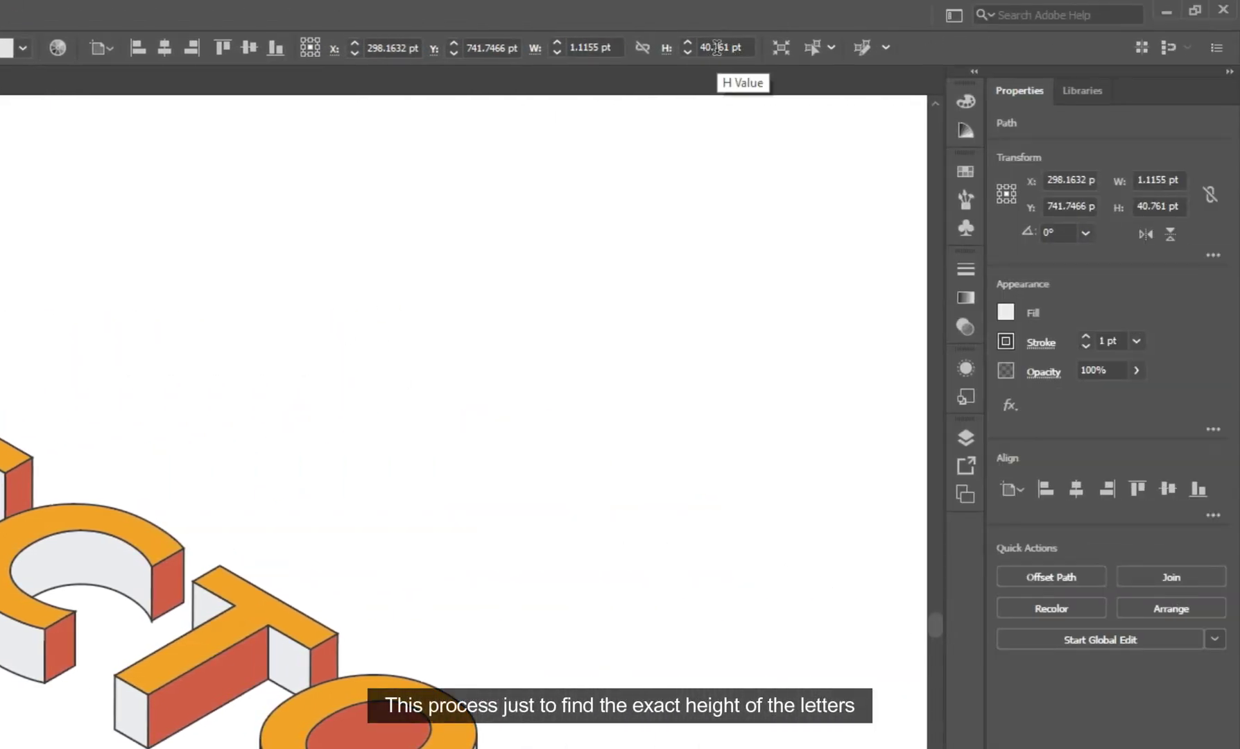
pyautogui.doubleClick(716, 47)
pyautogui.rightClick(717, 45)
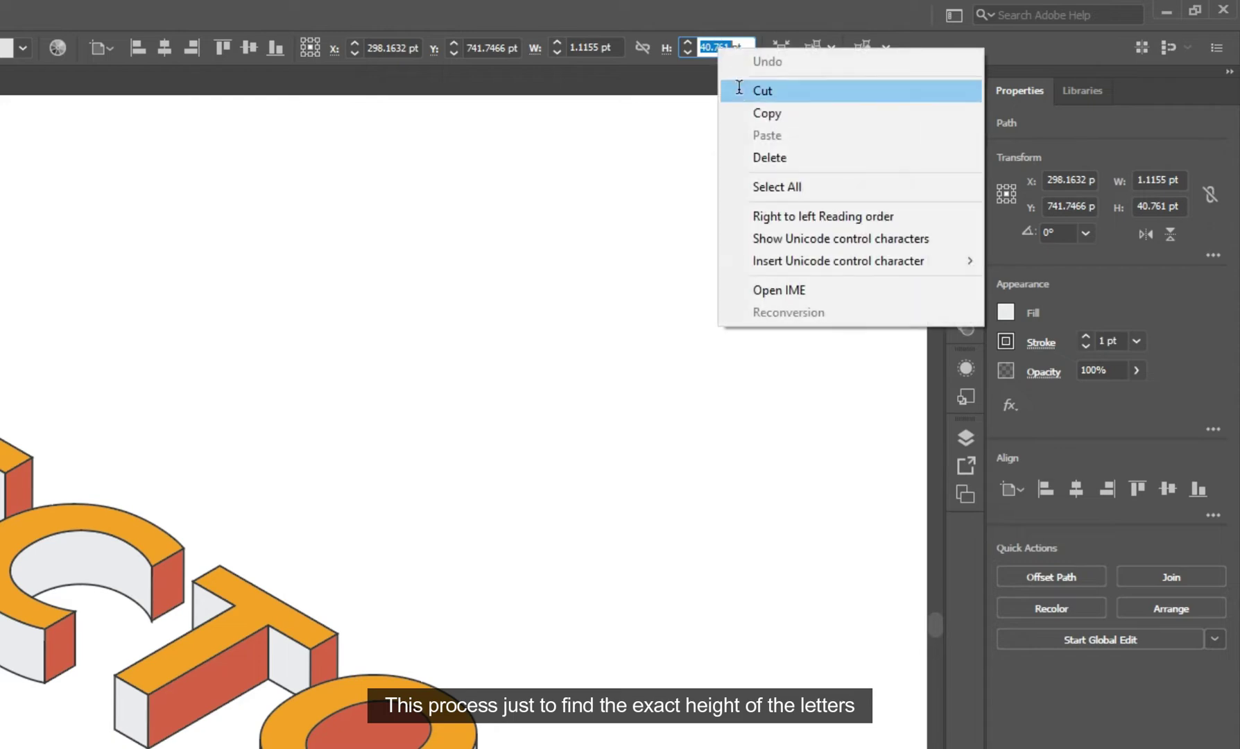
pyautogui.click(748, 111)
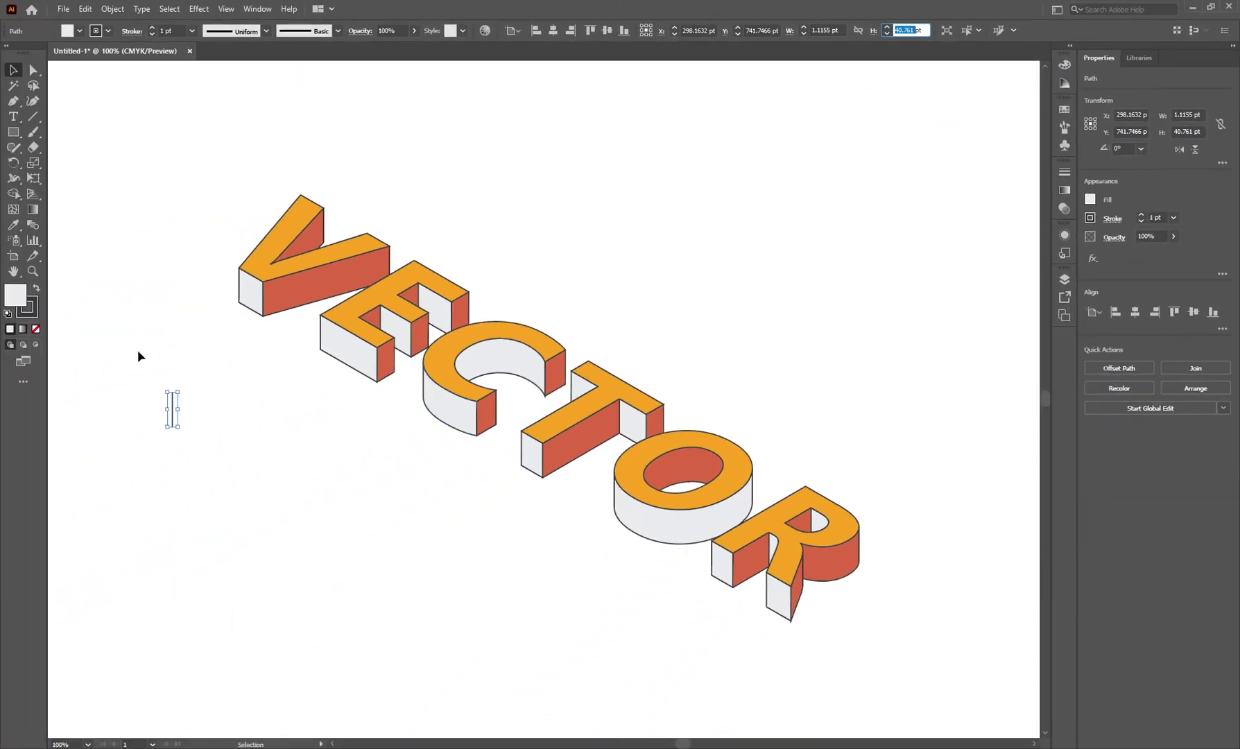
pyautogui.click(33, 70)
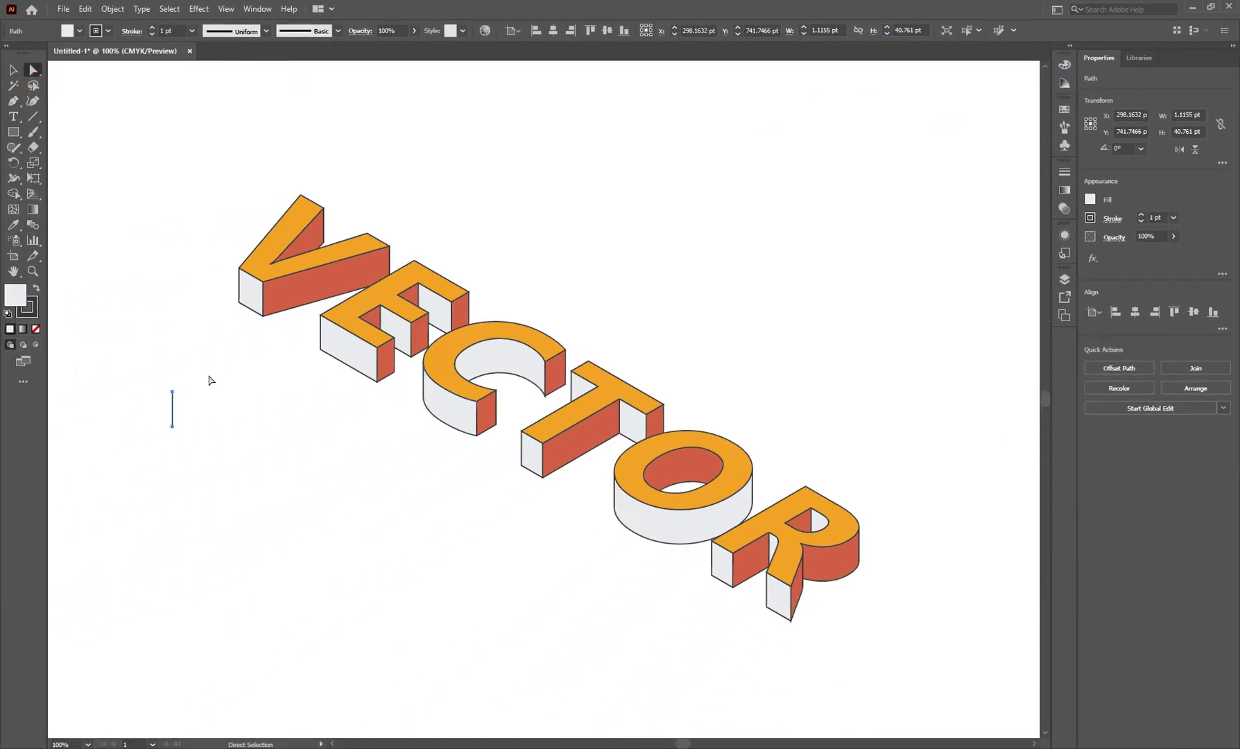
pyautogui.click(149, 455)
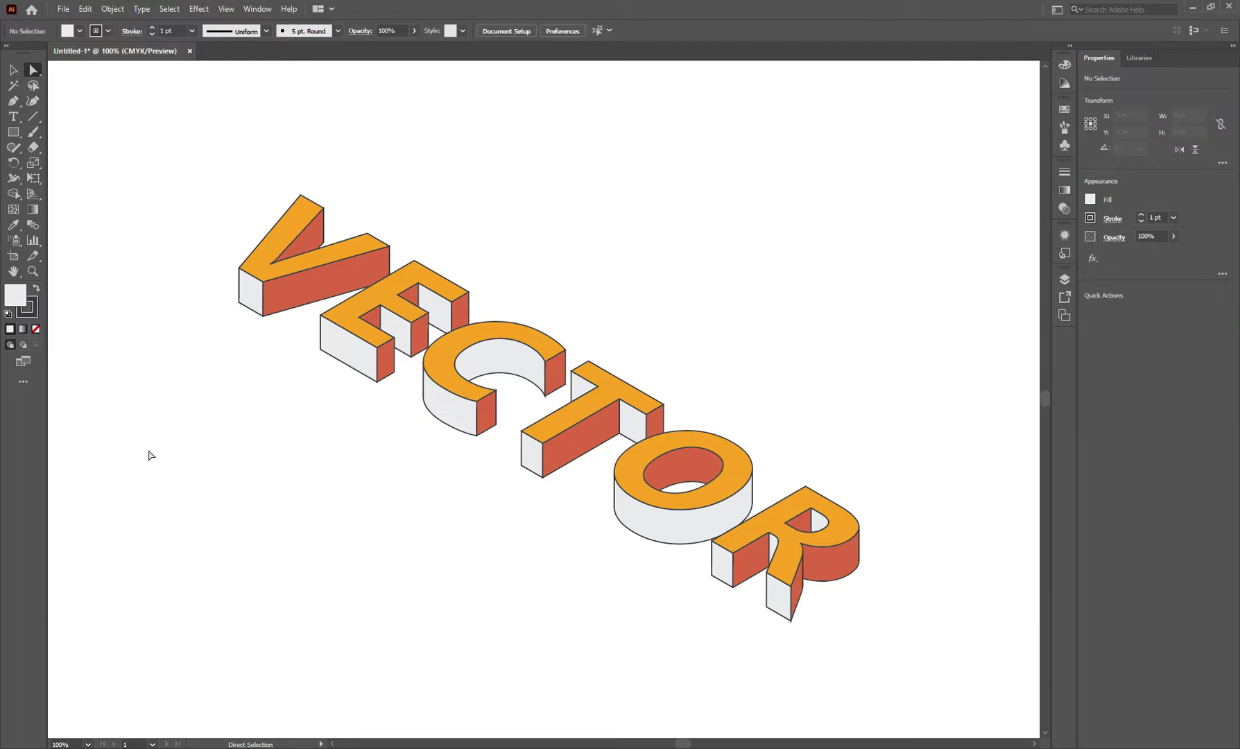
# Select the orange top faces of all six VECTOR letters by their shared fill and group them
pyautogui.click(302, 291)
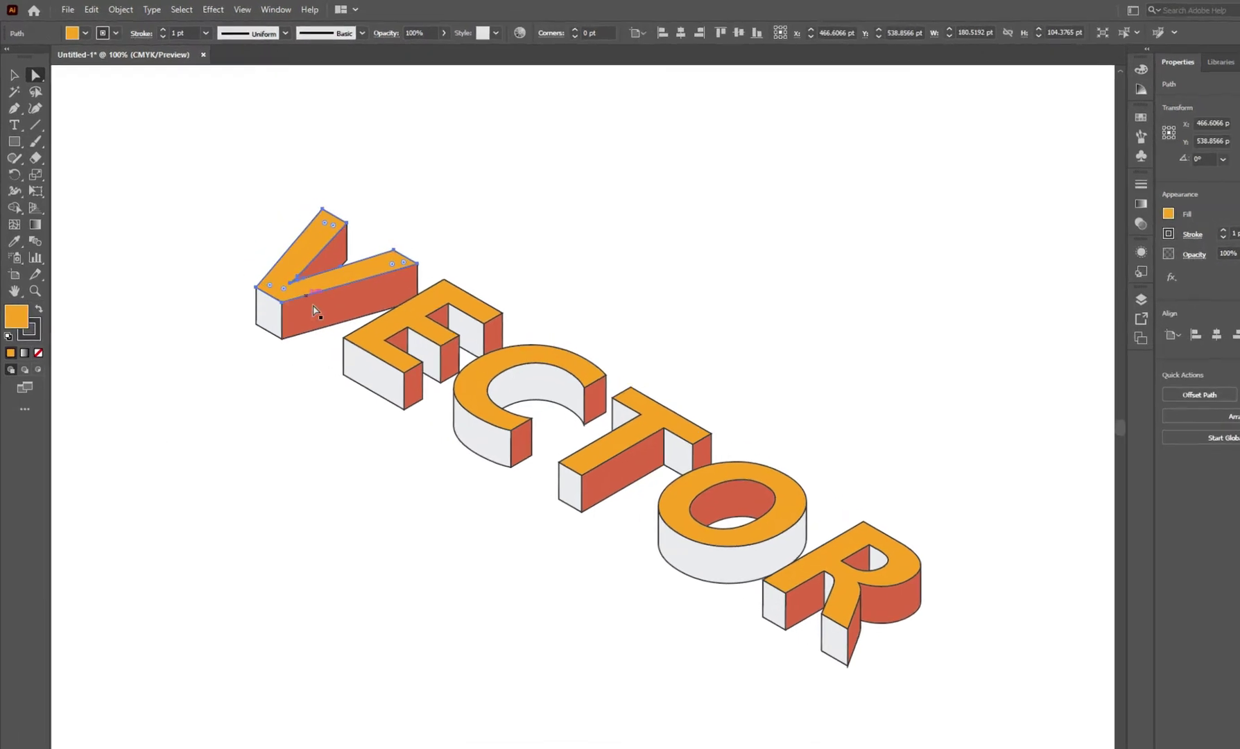
pyautogui.click(16, 85)
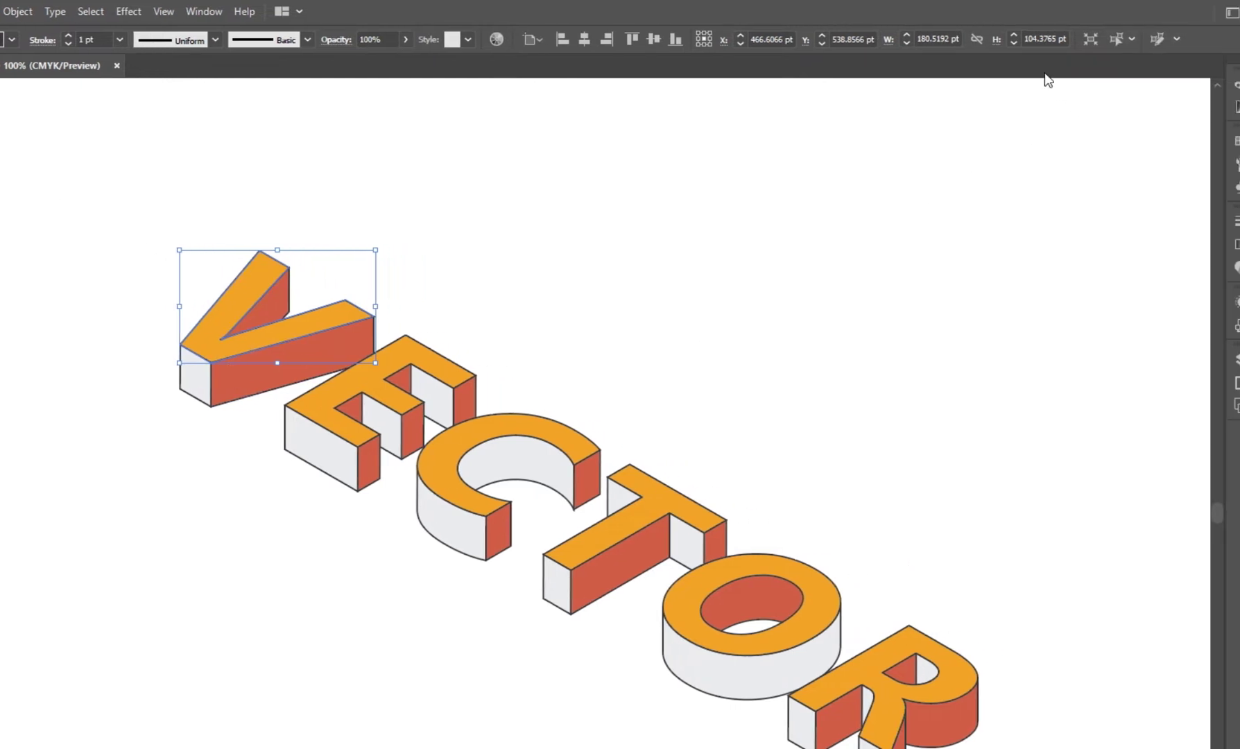
pyautogui.hotkey('ctrl', 'a')
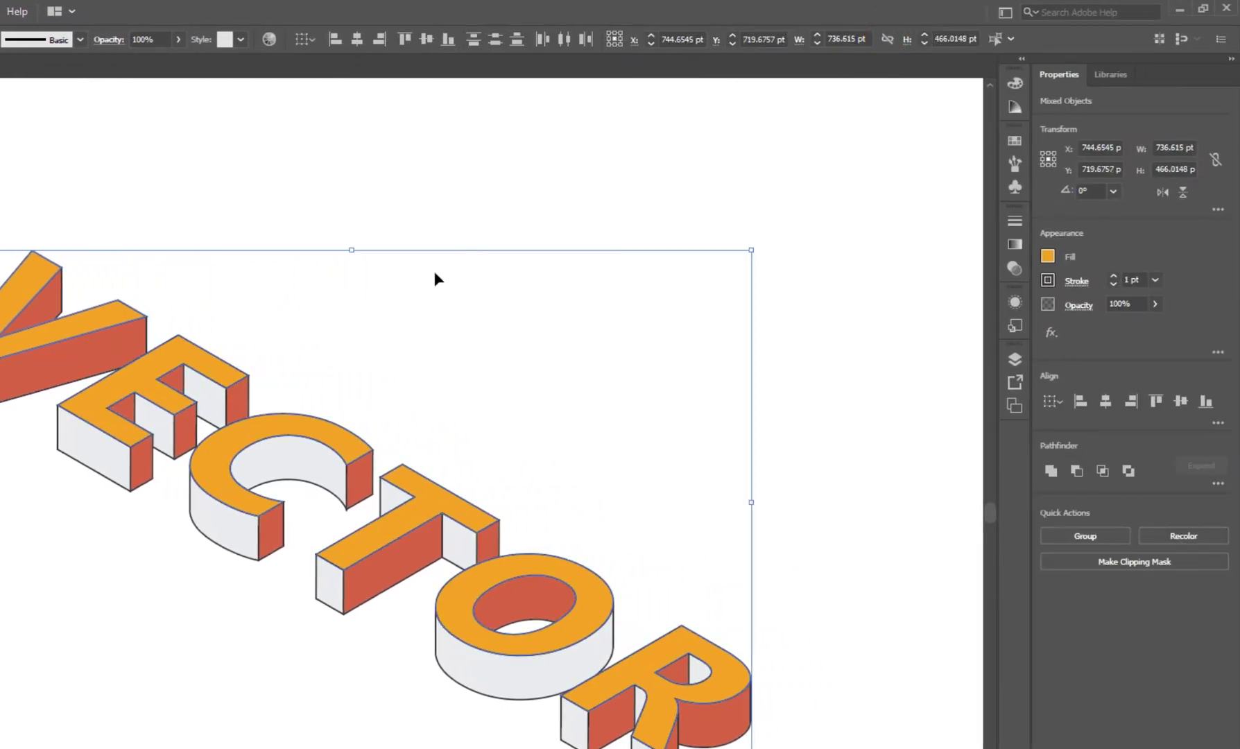
pyautogui.rightClick(73, 325)
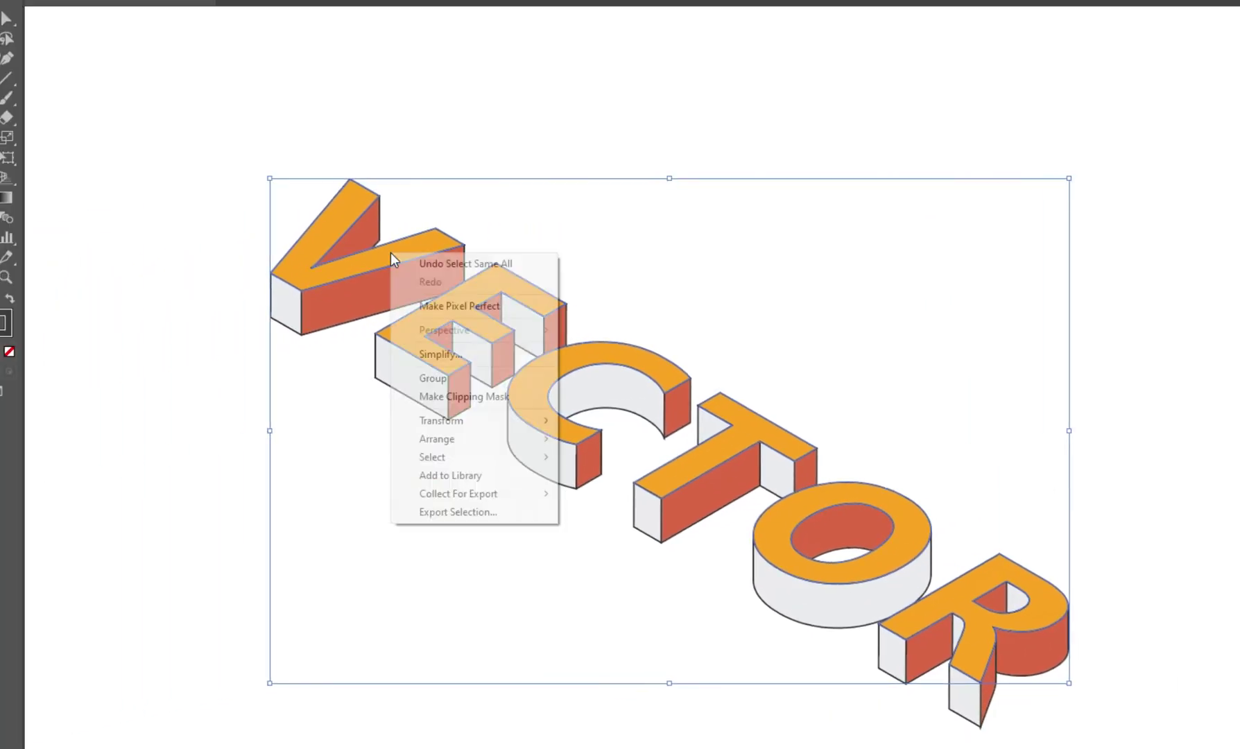
pyautogui.click(432, 377)
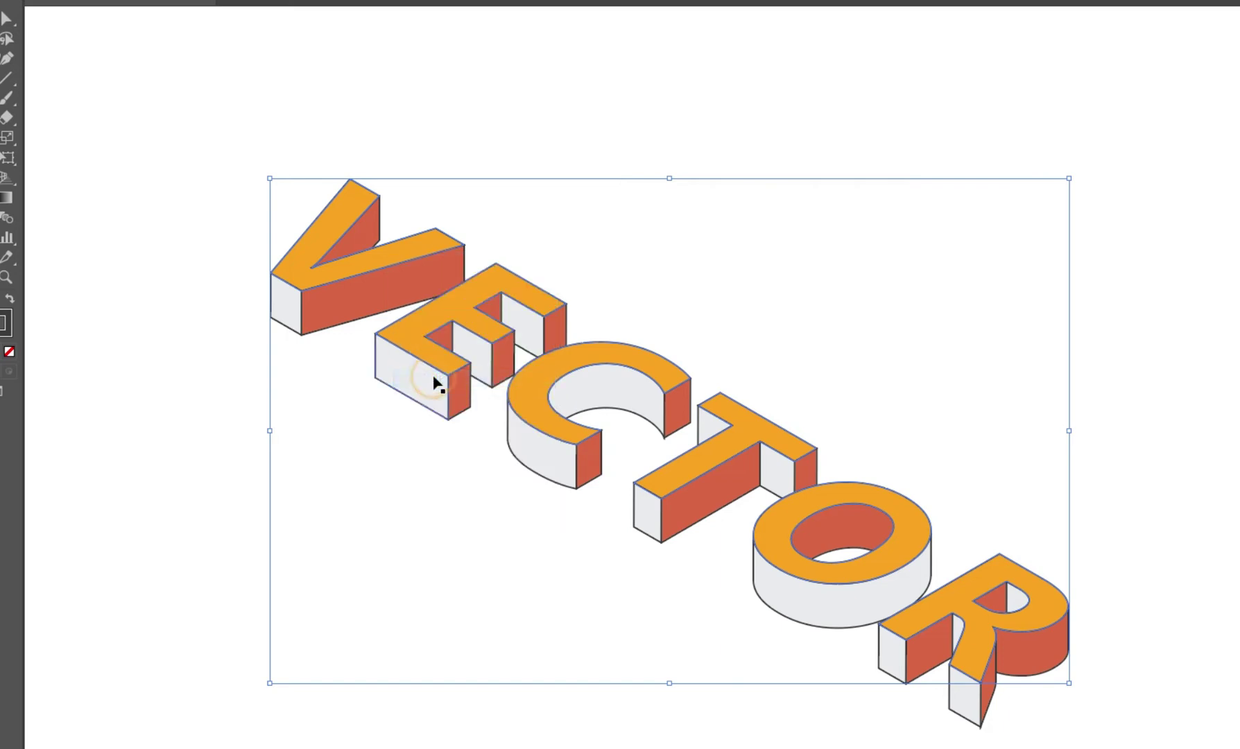
# Create a copy of the orange tops group moved 0 pt horizontally and 40.761 pt vertically, using the copied height value
pyautogui.rightClick(336, 274)
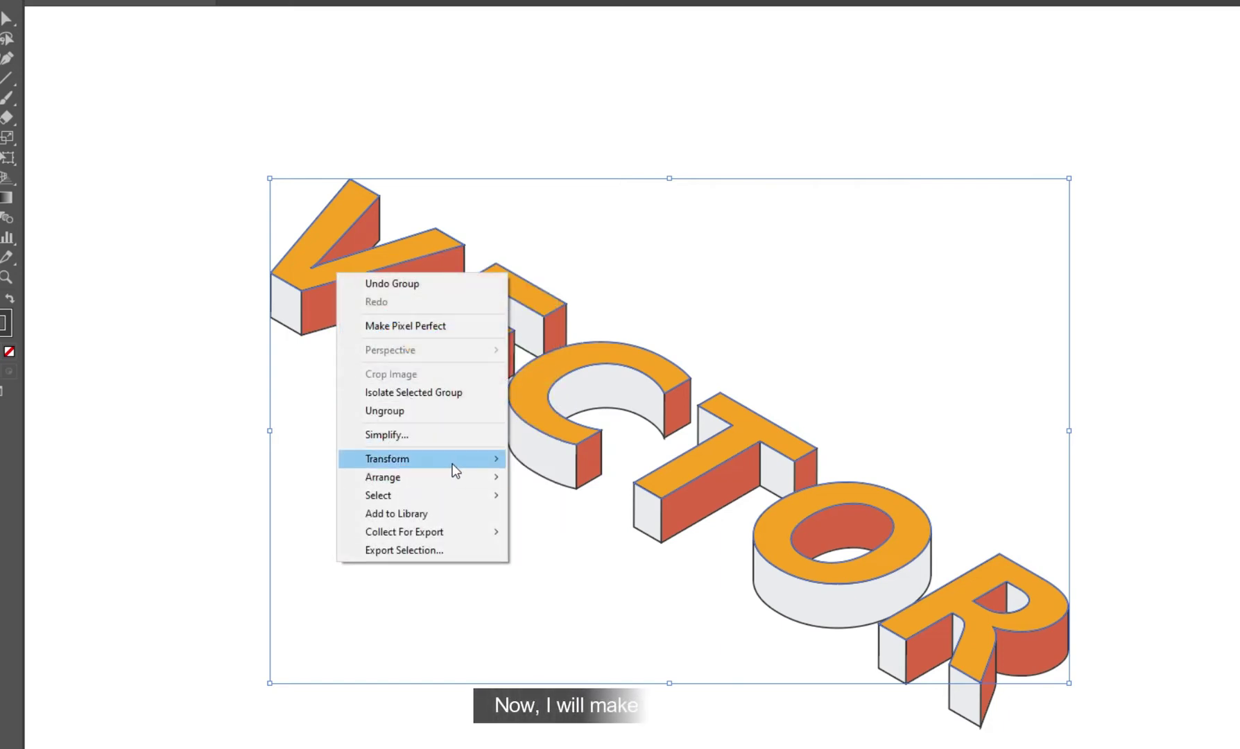
pyautogui.moveTo(452, 463)
pyautogui.click(563, 485)
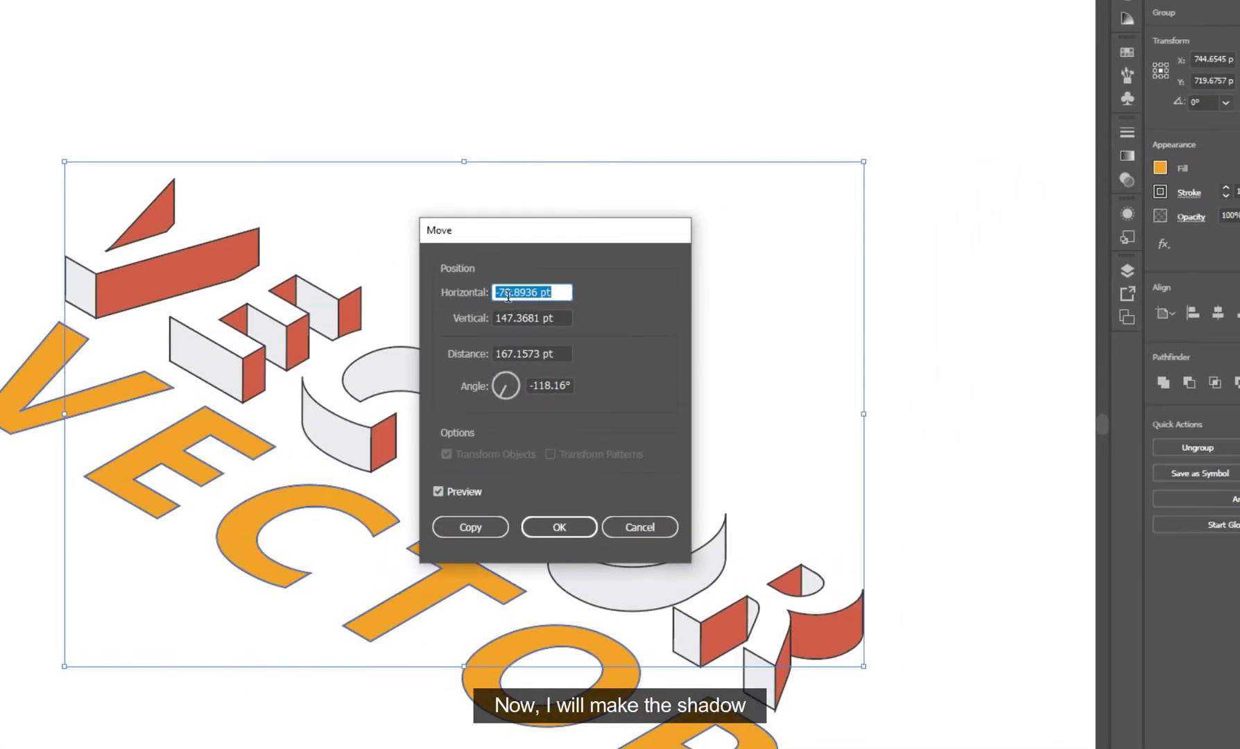
pyautogui.write('0')
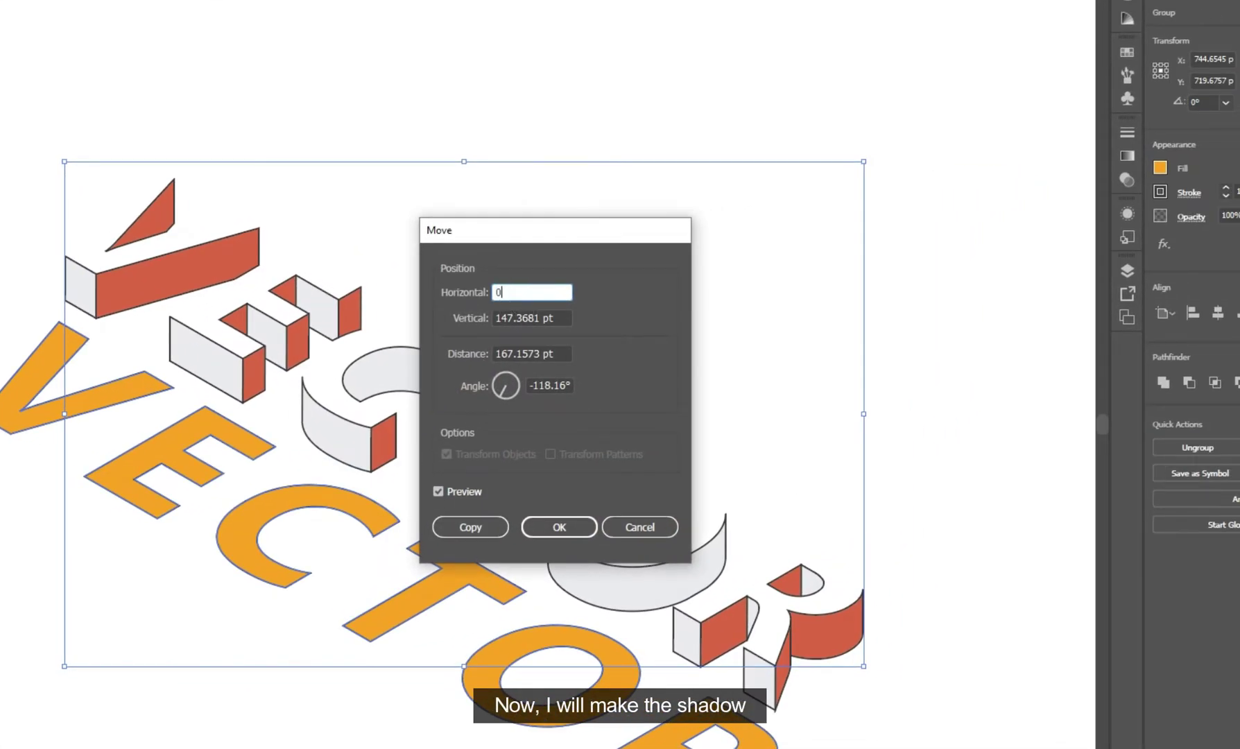
pyautogui.doubleClick(520, 313)
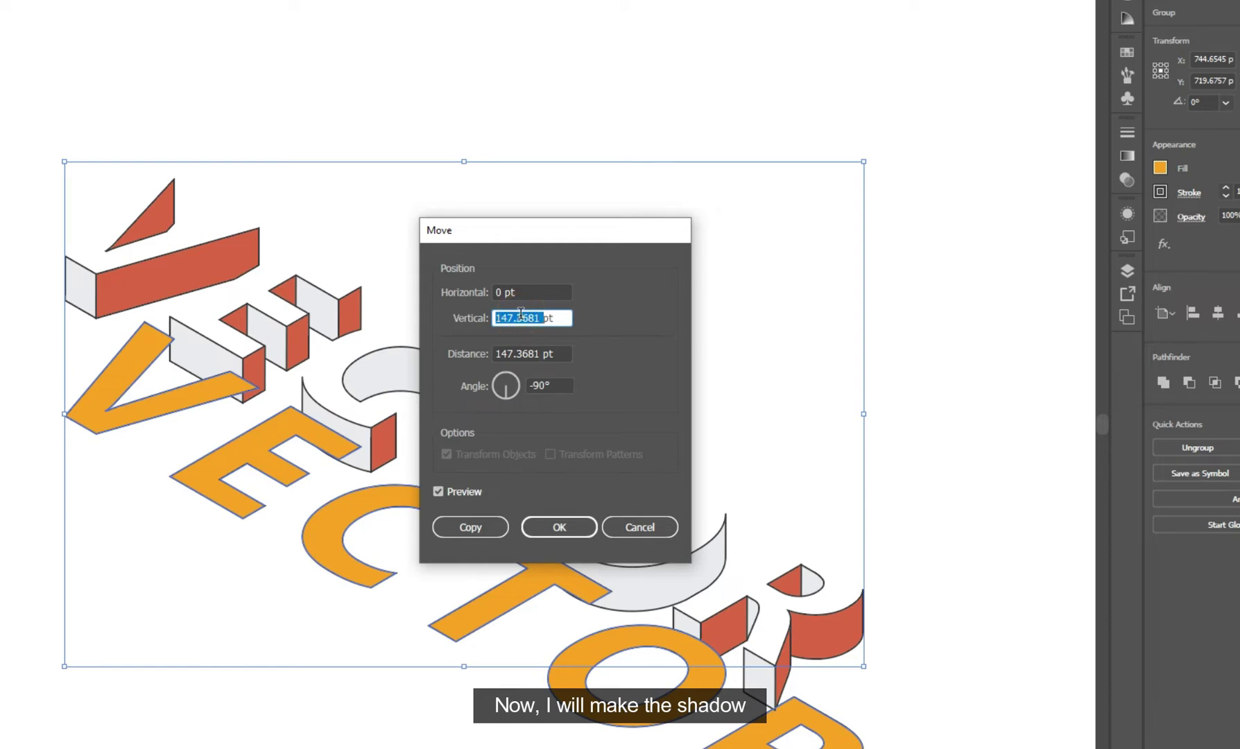
pyautogui.rightClick(521, 312)
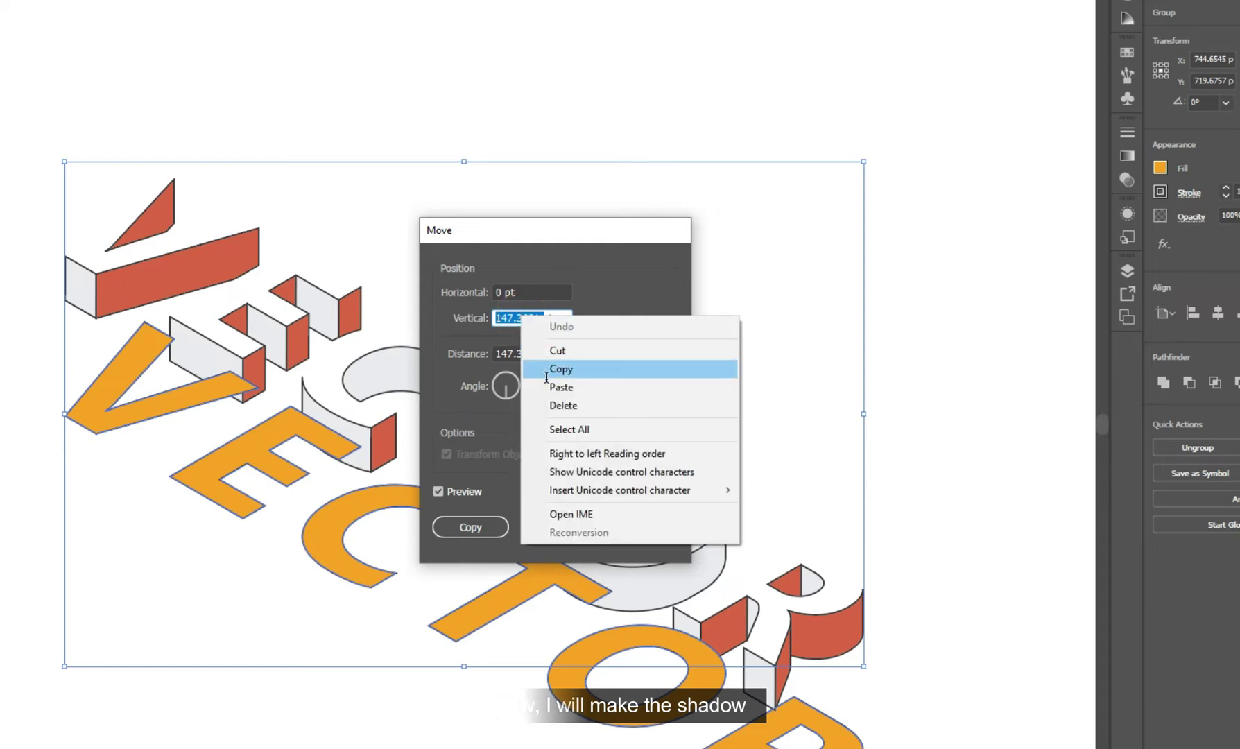
pyautogui.click(552, 387)
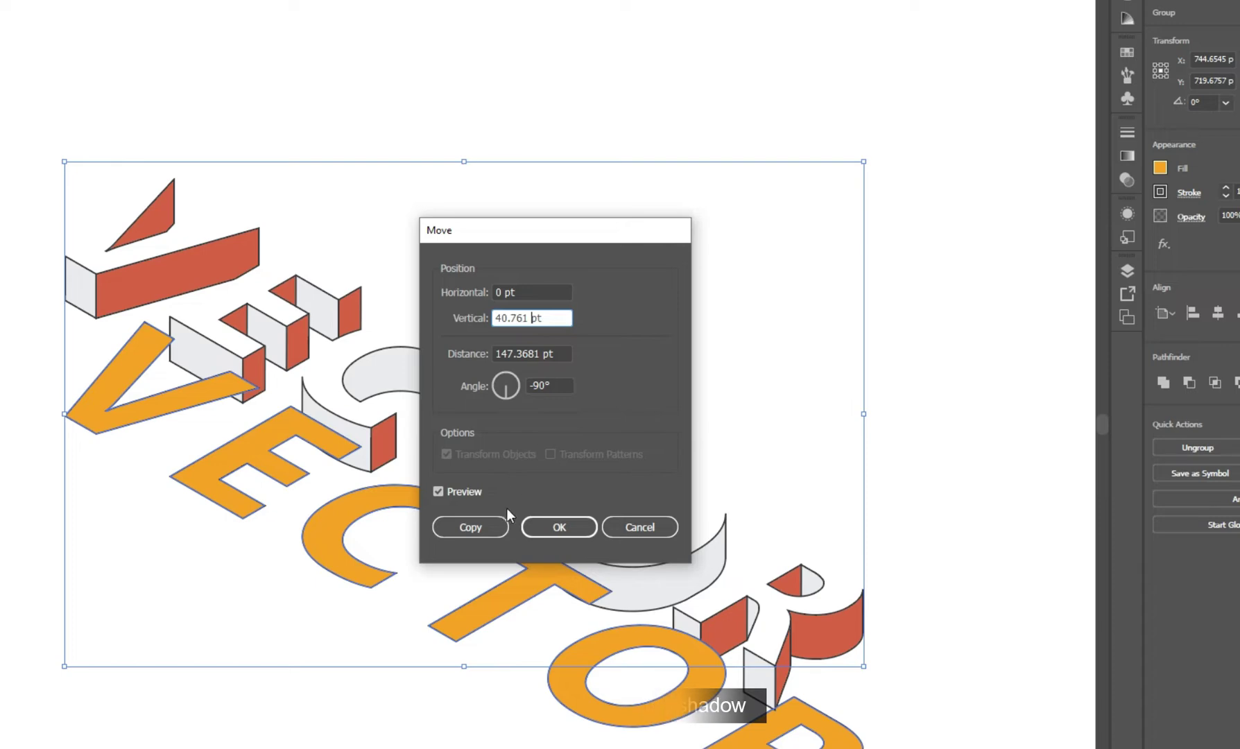
pyautogui.click(480, 529)
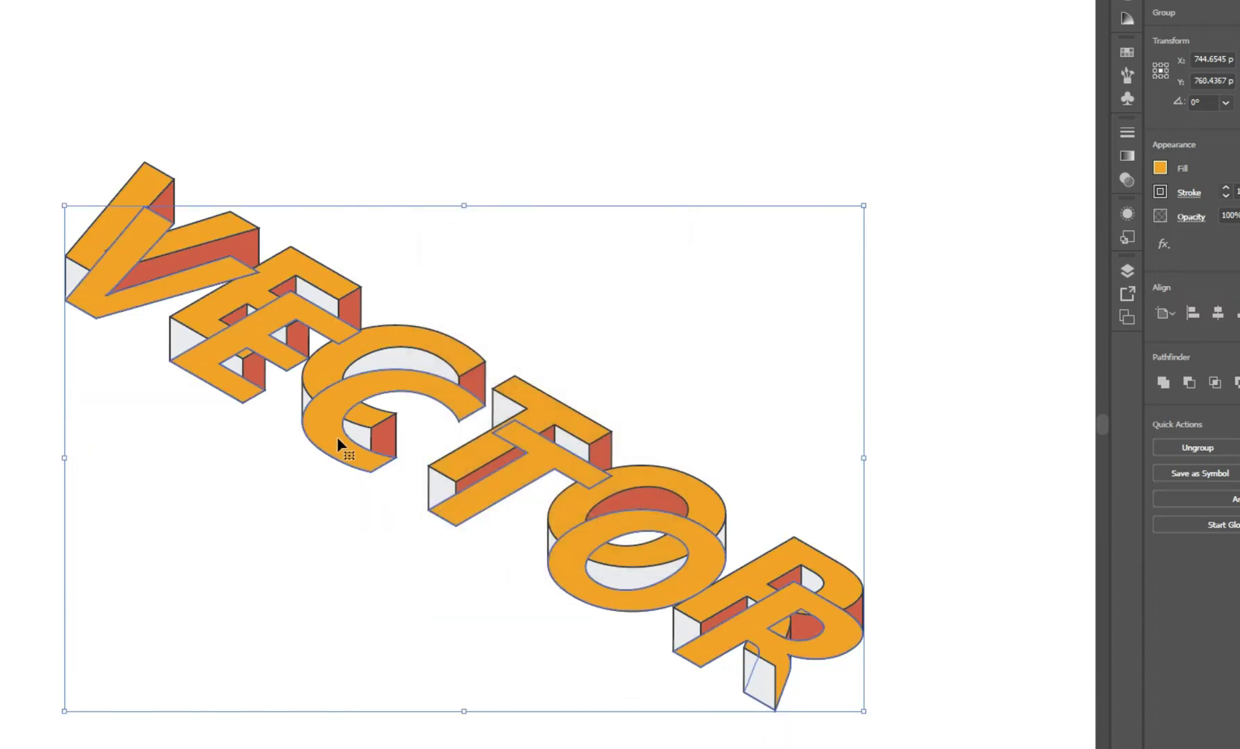
# Send the moved copy of the orange tops behind all the other letter faces
pyautogui.rightClick(336, 437)
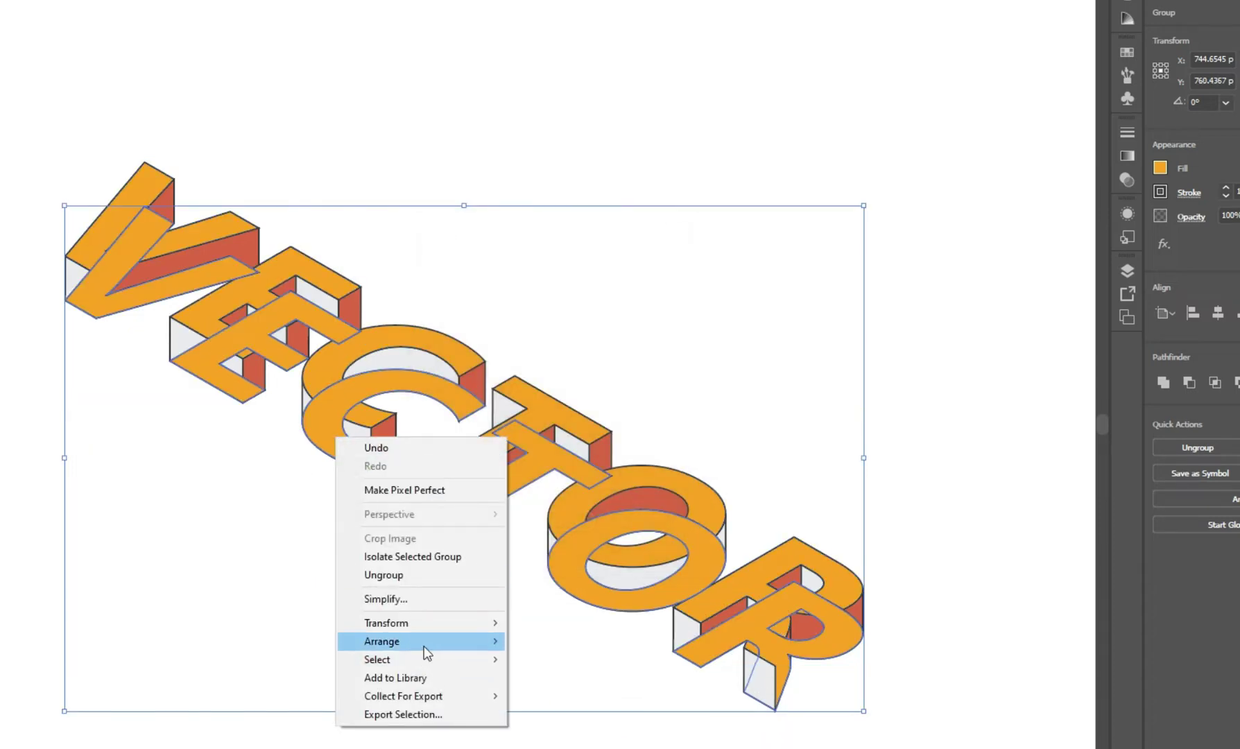
pyautogui.moveTo(423, 645)
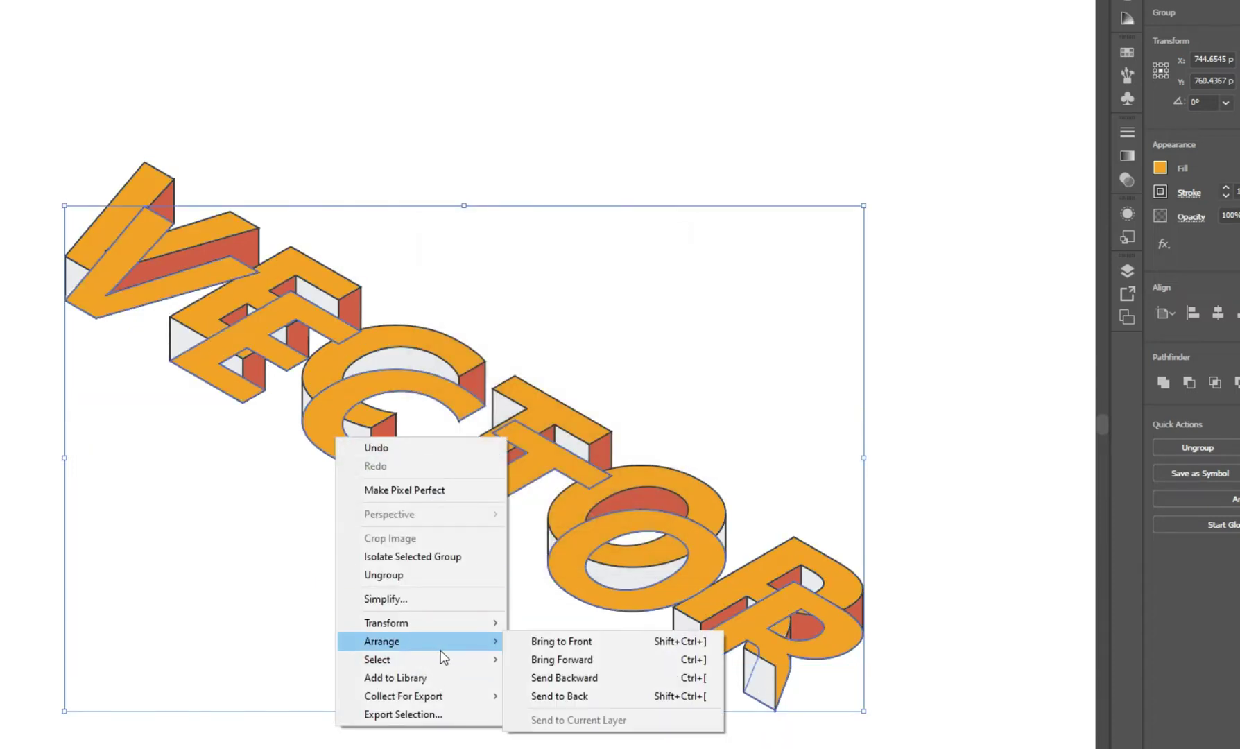
pyautogui.click(559, 696)
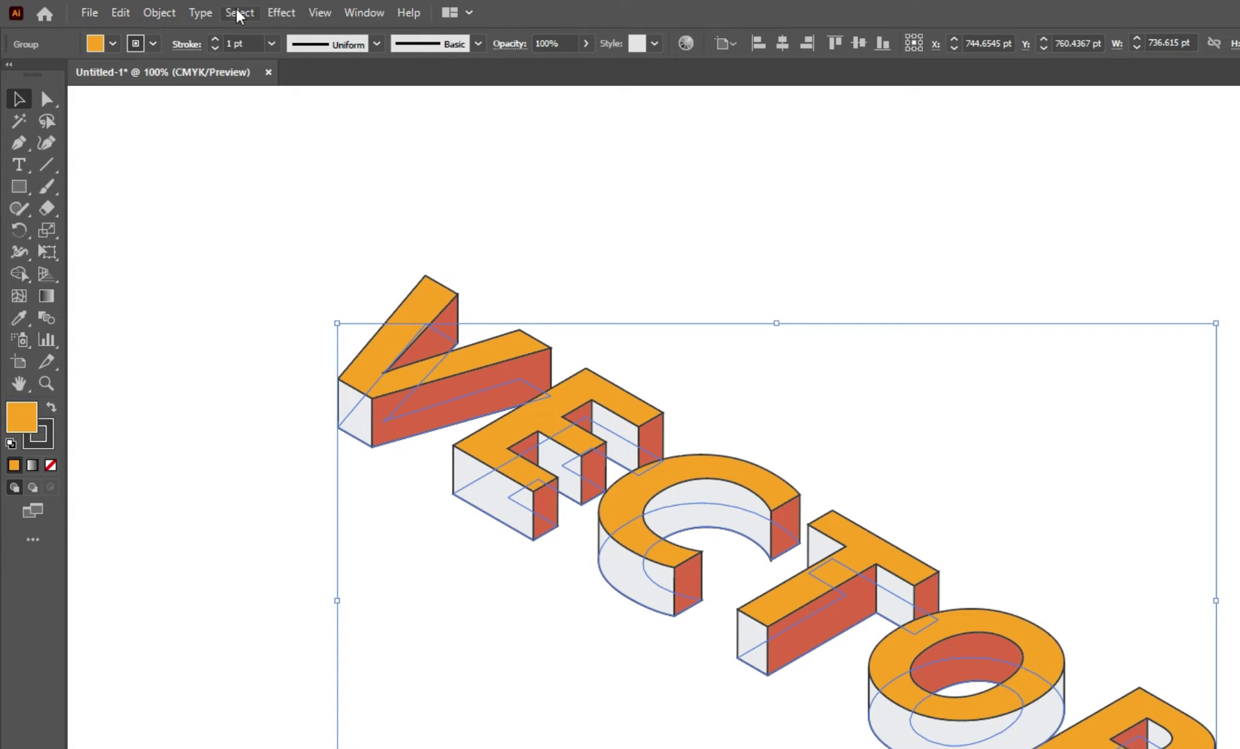
# Apply a Transform effect to the rear copy with a vertical move of 0.1 pt and 150 copies
pyautogui.click(281, 12)
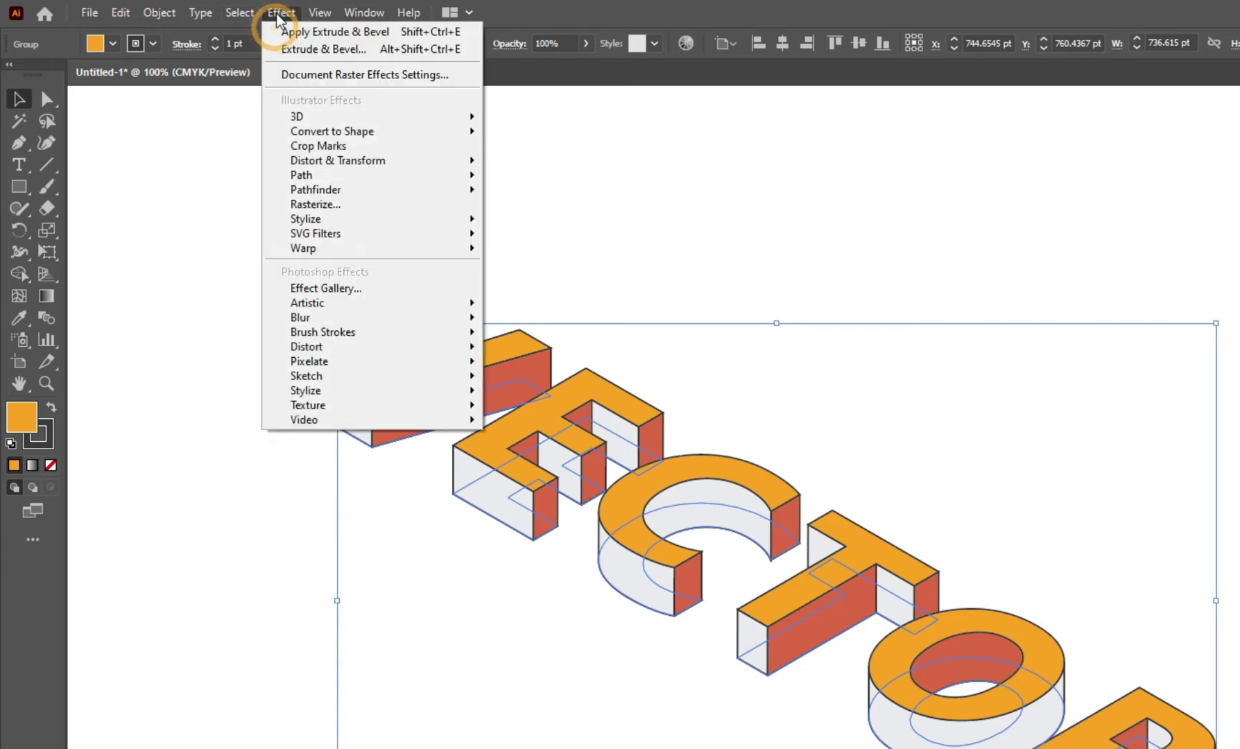
pyautogui.click(411, 161)
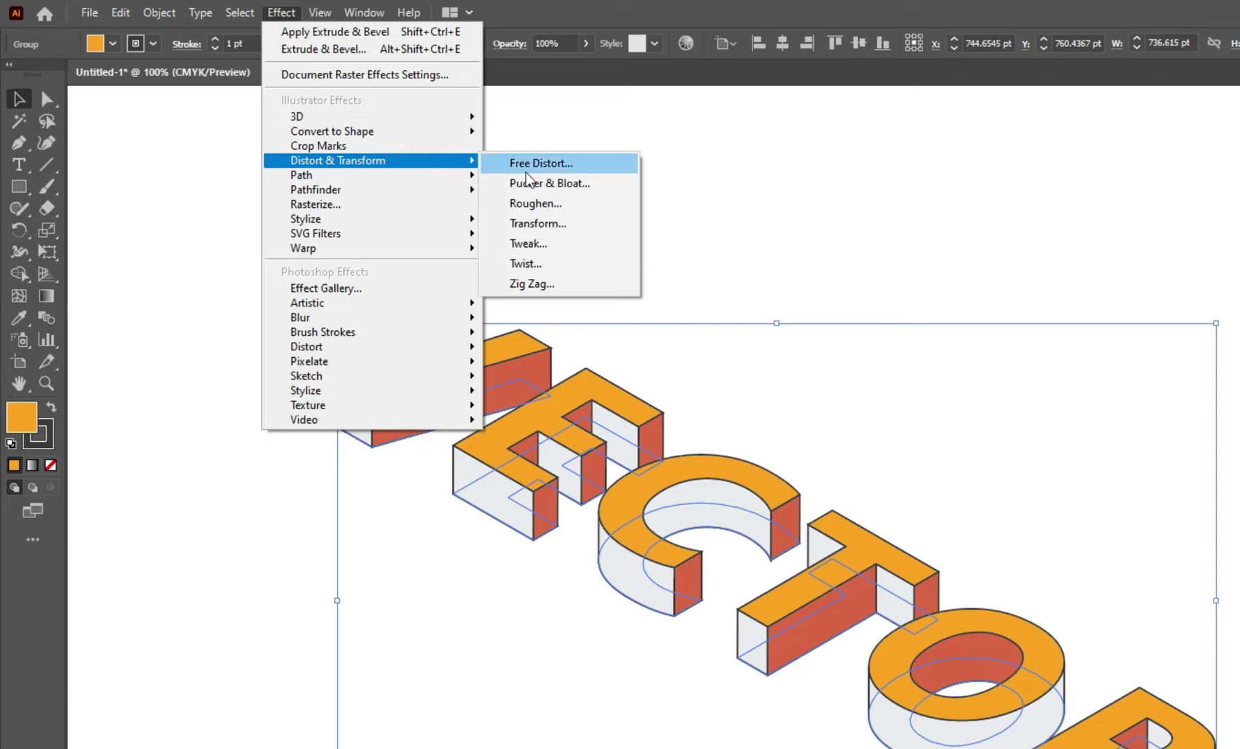
pyautogui.click(547, 224)
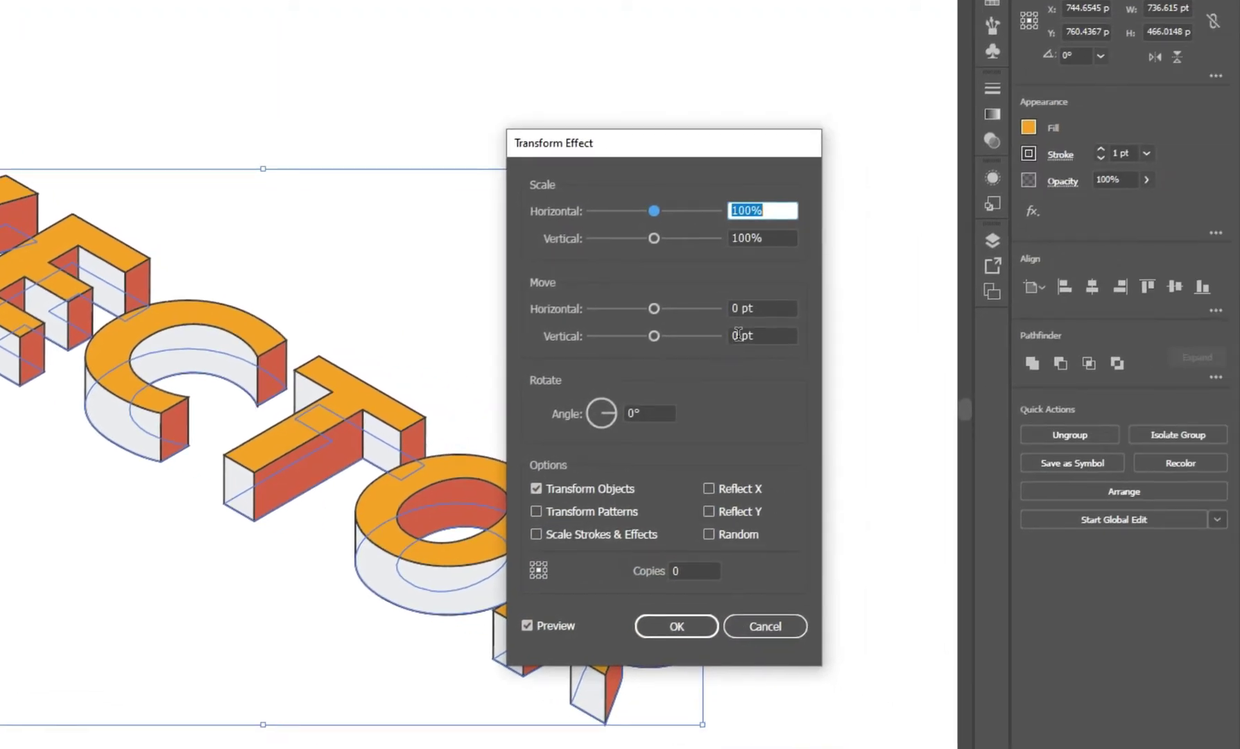
pyautogui.click(736, 336)
pyautogui.write('.1')
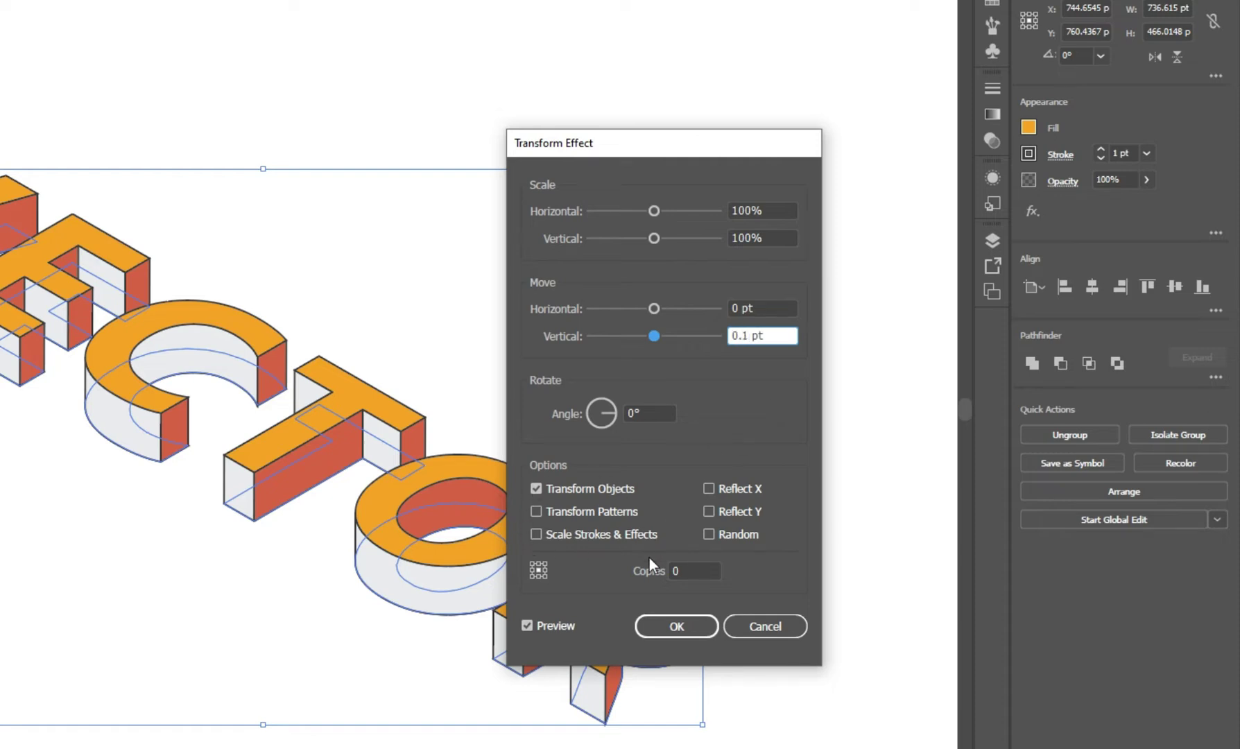
pyautogui.click(684, 568)
pyautogui.press('BackSpace')
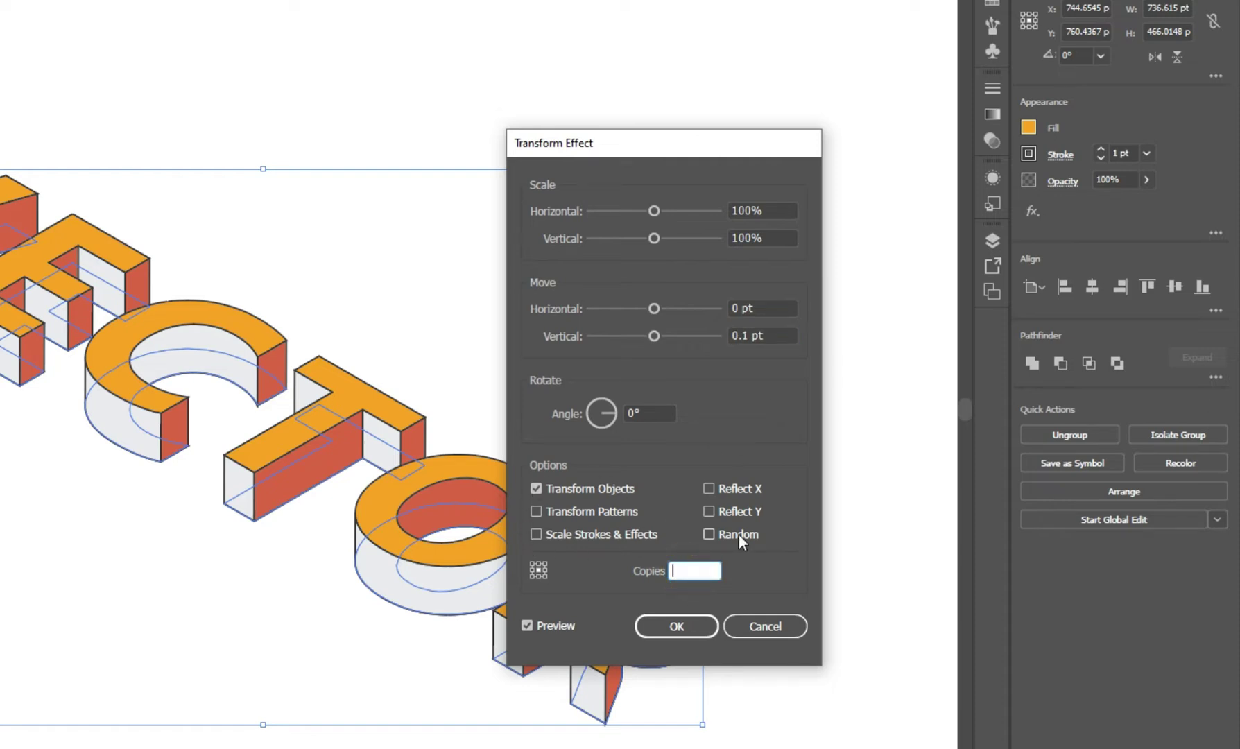
pyautogui.write('150')
pyautogui.click(671, 626)
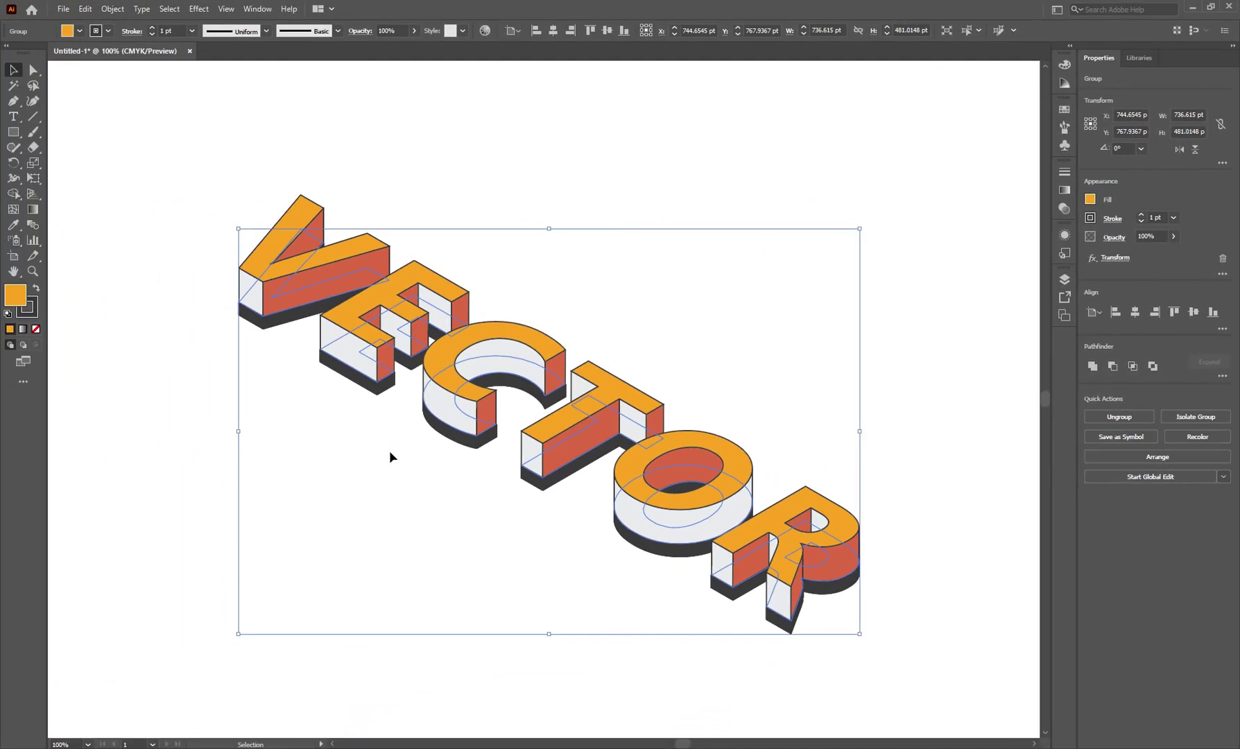
# Set the opacity of the dark shadow group beneath the letters to 50% and deselect it
pyautogui.click(190, 337)
pyautogui.click(272, 324)
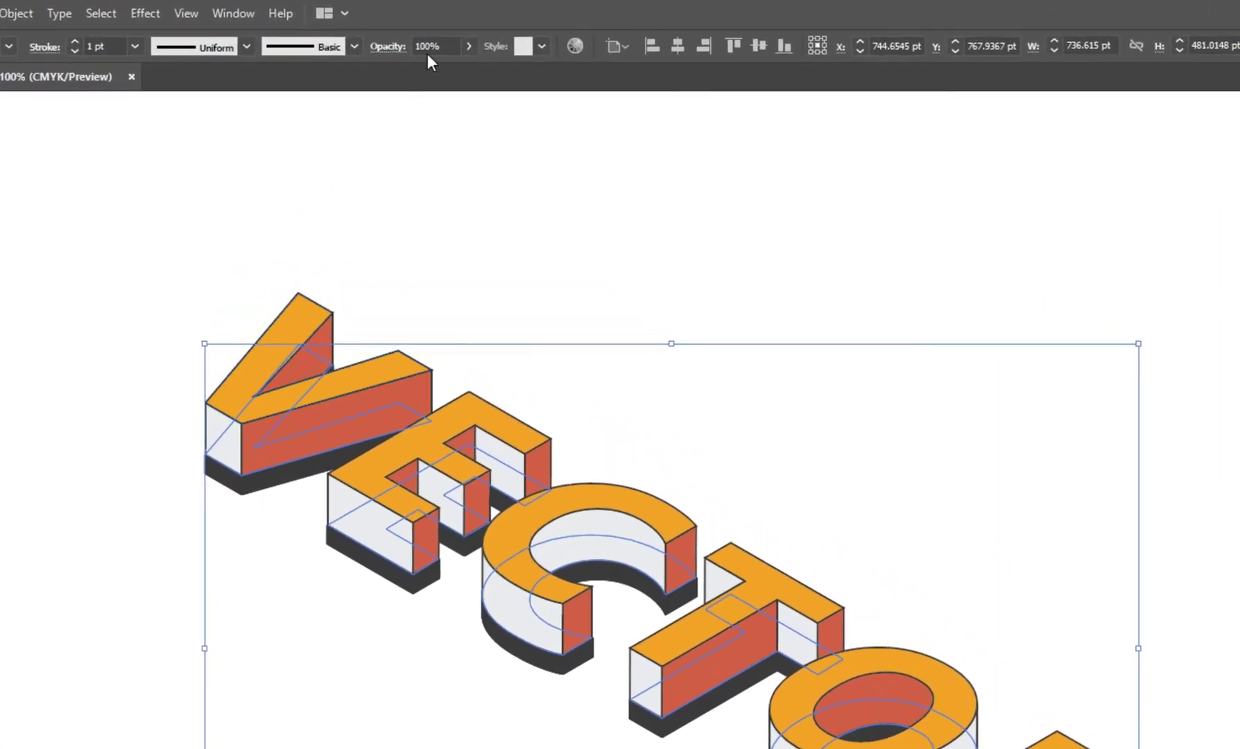
pyautogui.click(469, 47)
pyautogui.moveTo(441, 79); pyautogui.dragTo(430, 83)
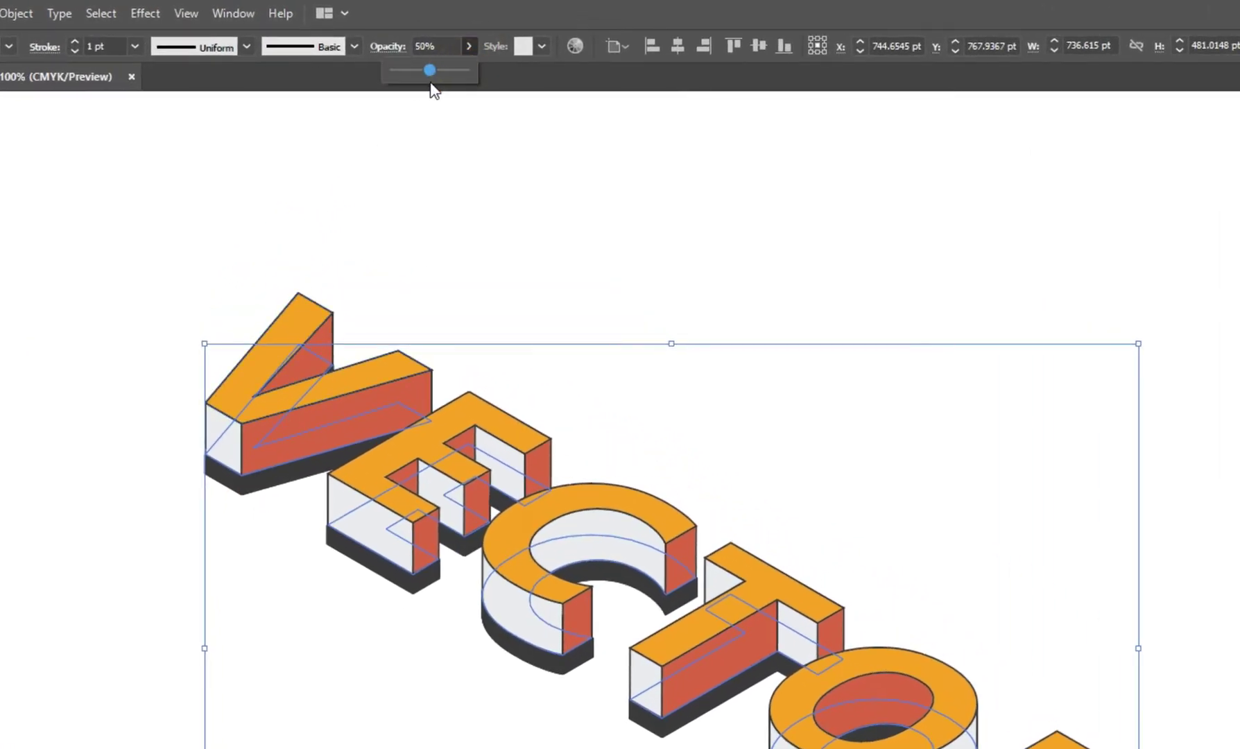
pyautogui.click(108, 450)
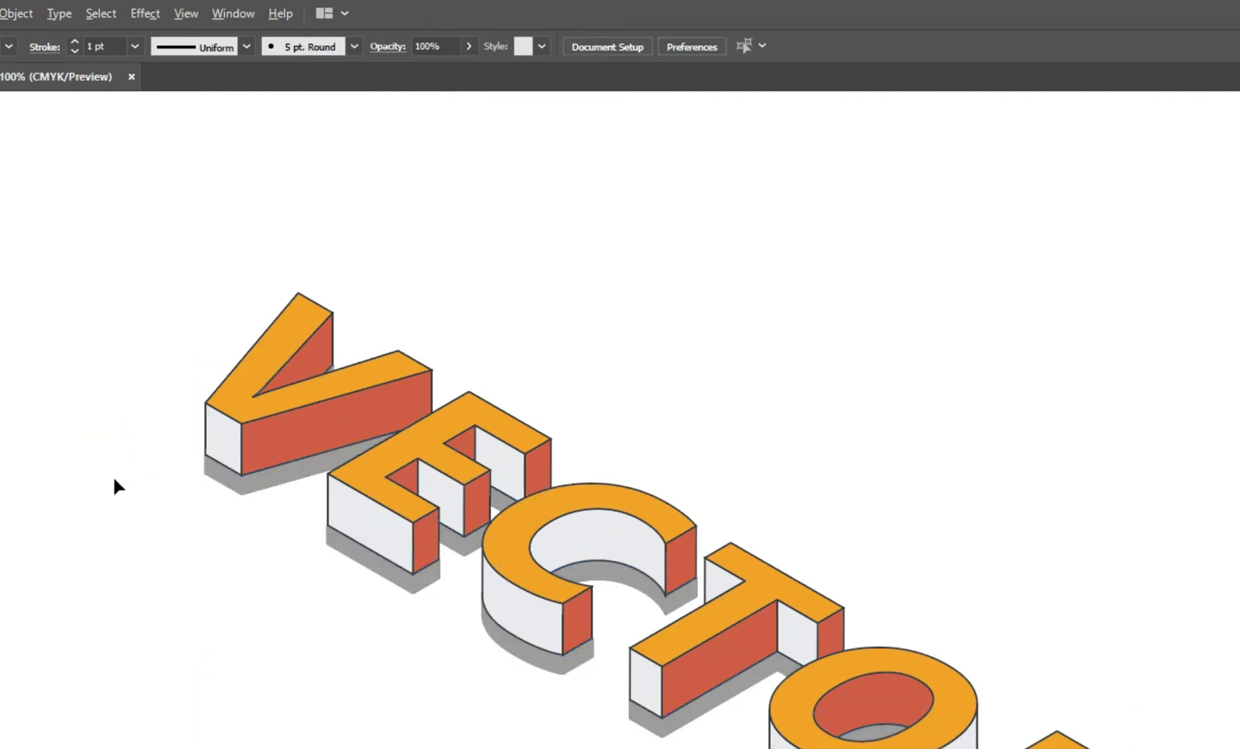
pyautogui.scroll(-1, 114, 485)
pyautogui.moveTo(148, 533)
pyautogui.mouseDown()
pyautogui.moveTo(225, 604)
pyautogui.moveTo(258, 601)
pyautogui.mouseUp()
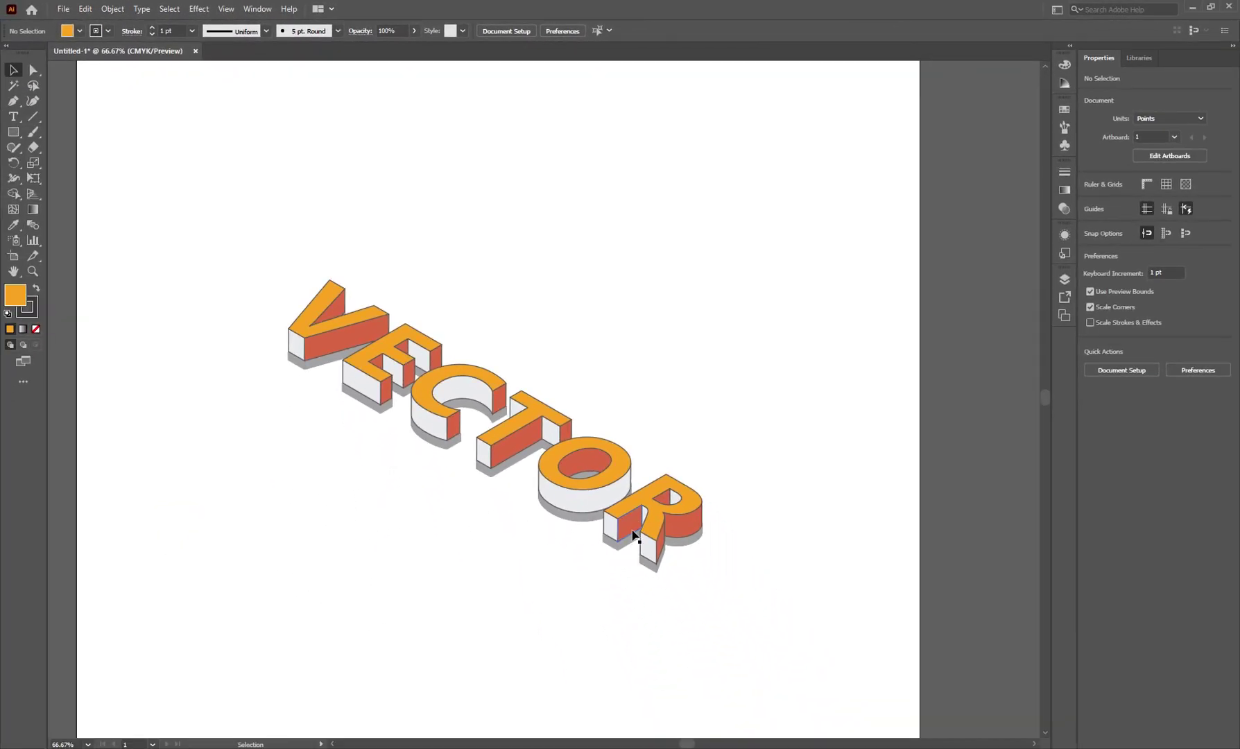
# Select all the red side faces of the letters as similar objects, starting from the R's curved face, and group them
pyautogui.click(641, 511)
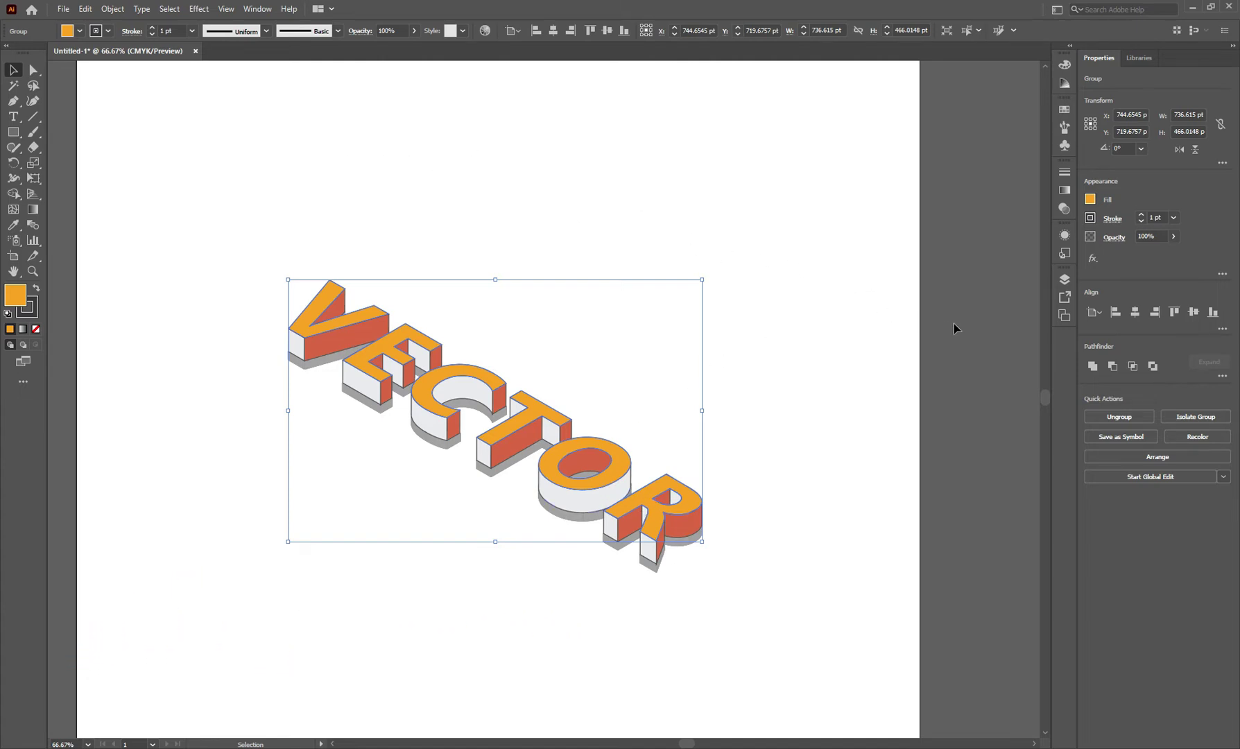
pyautogui.click(687, 524)
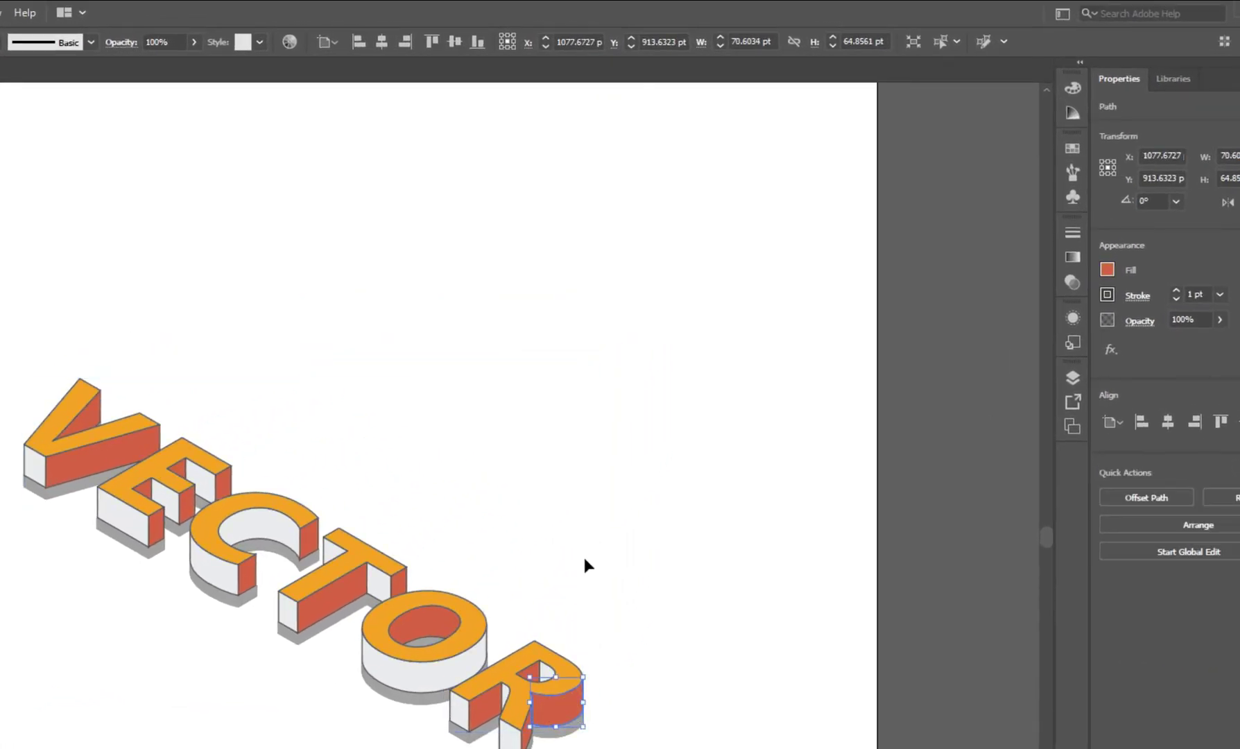
pyautogui.click(942, 41)
pyautogui.rightClick(568, 712)
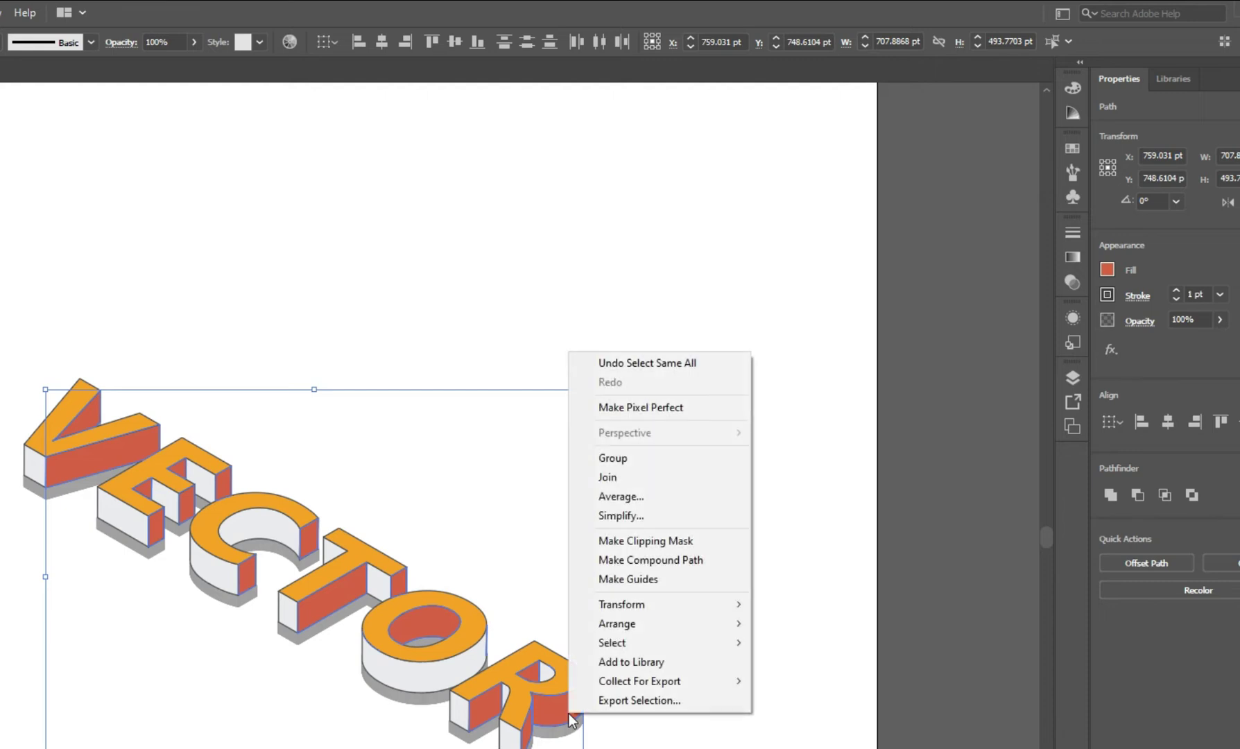
pyautogui.click(685, 464)
pyautogui.click(680, 565)
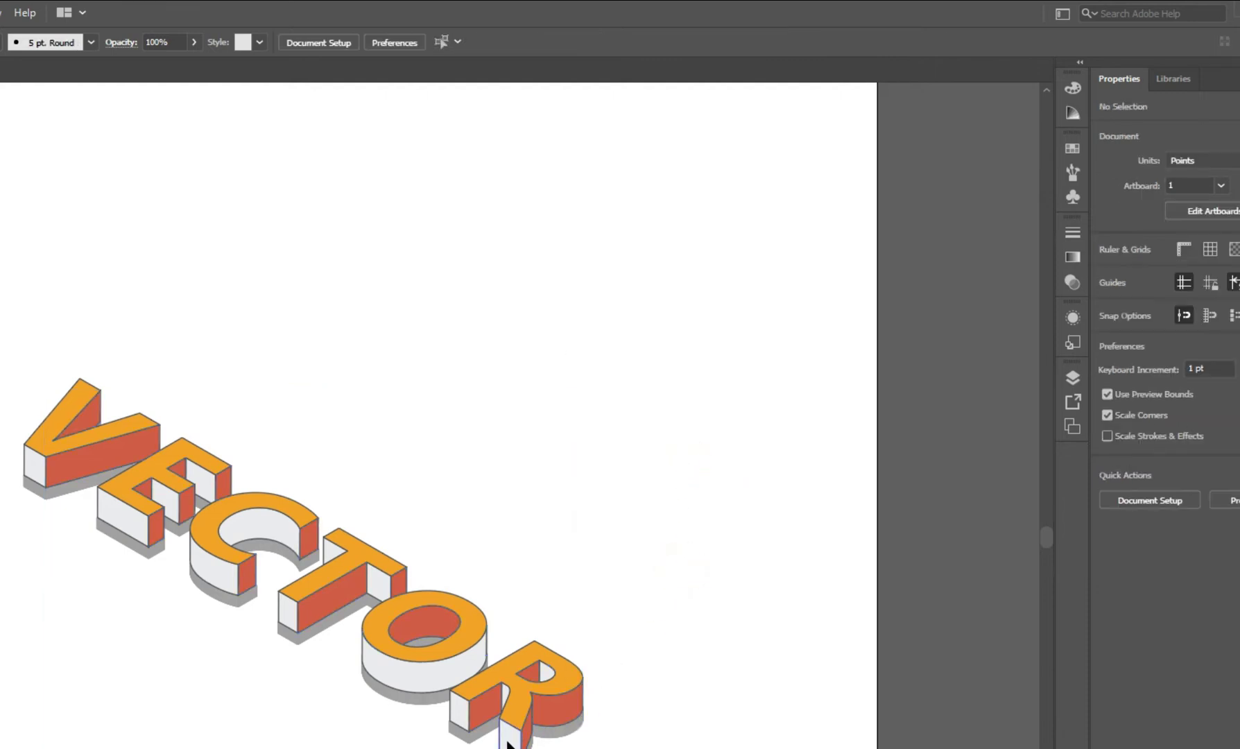
# Select all the light grey side faces of the letters as similar objects and group them
pyautogui.click(504, 741)
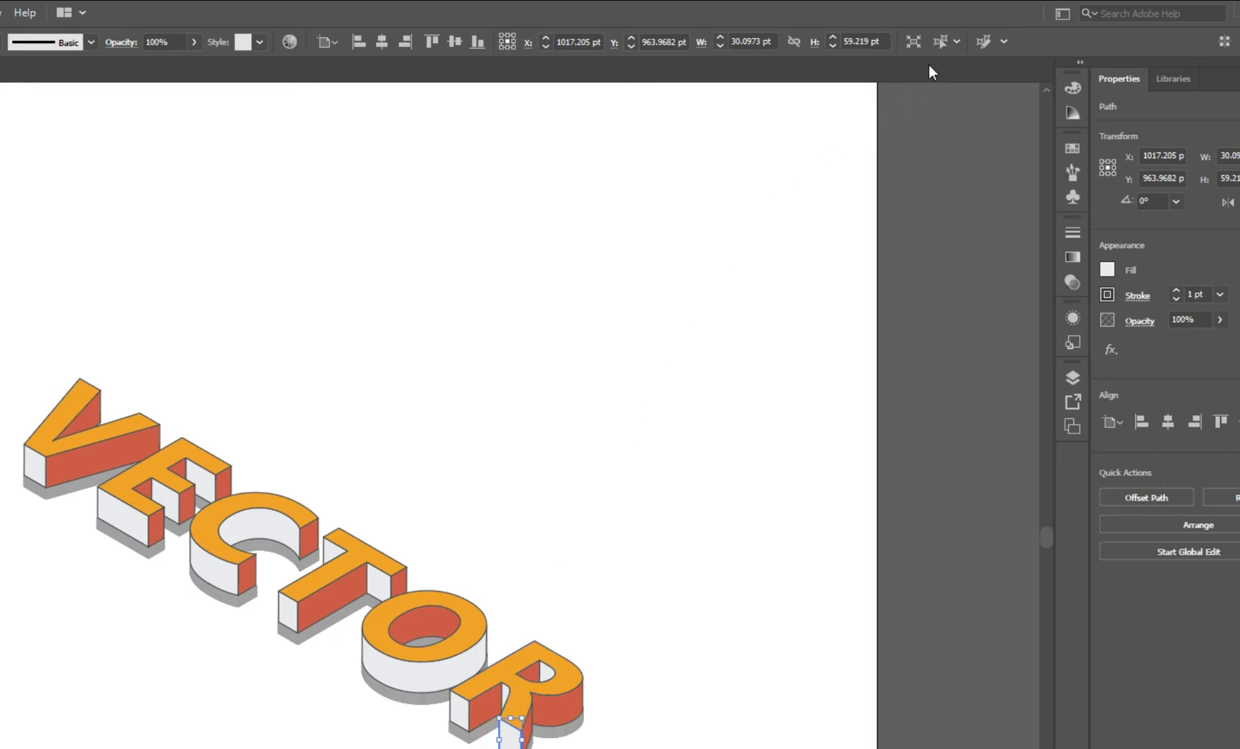
pyautogui.click(940, 45)
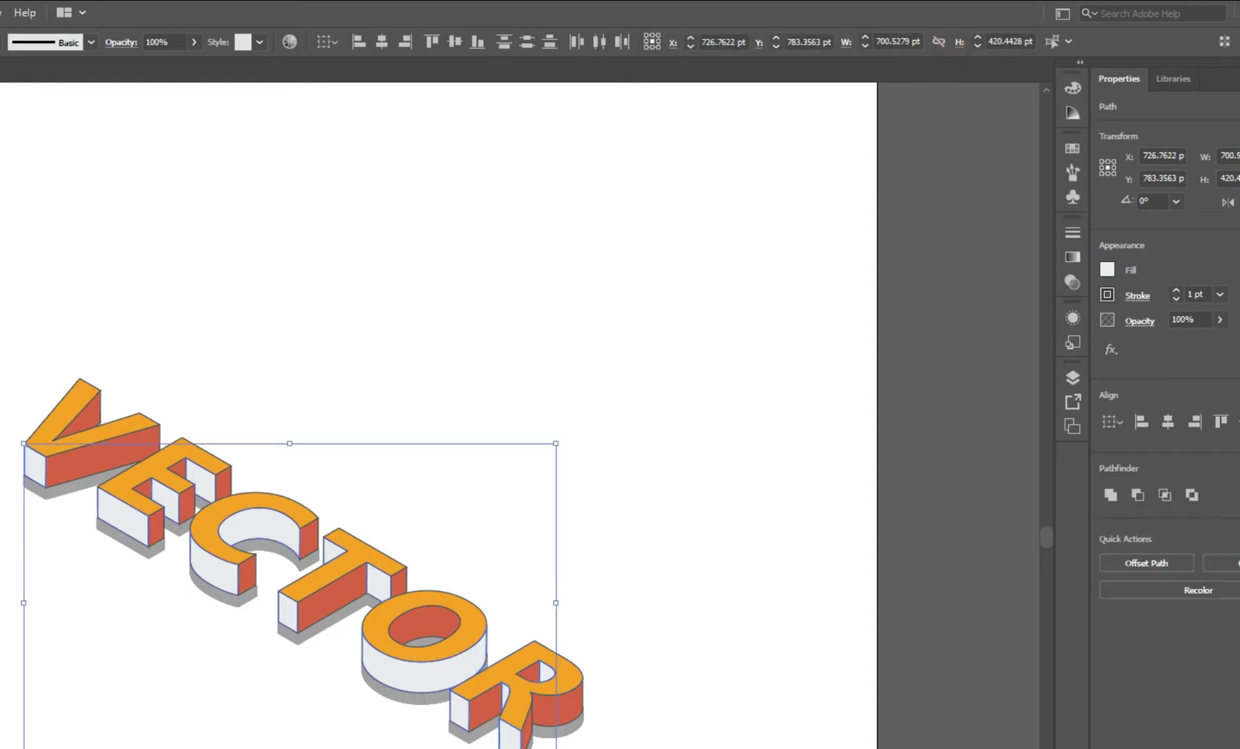
pyautogui.rightClick(509, 728)
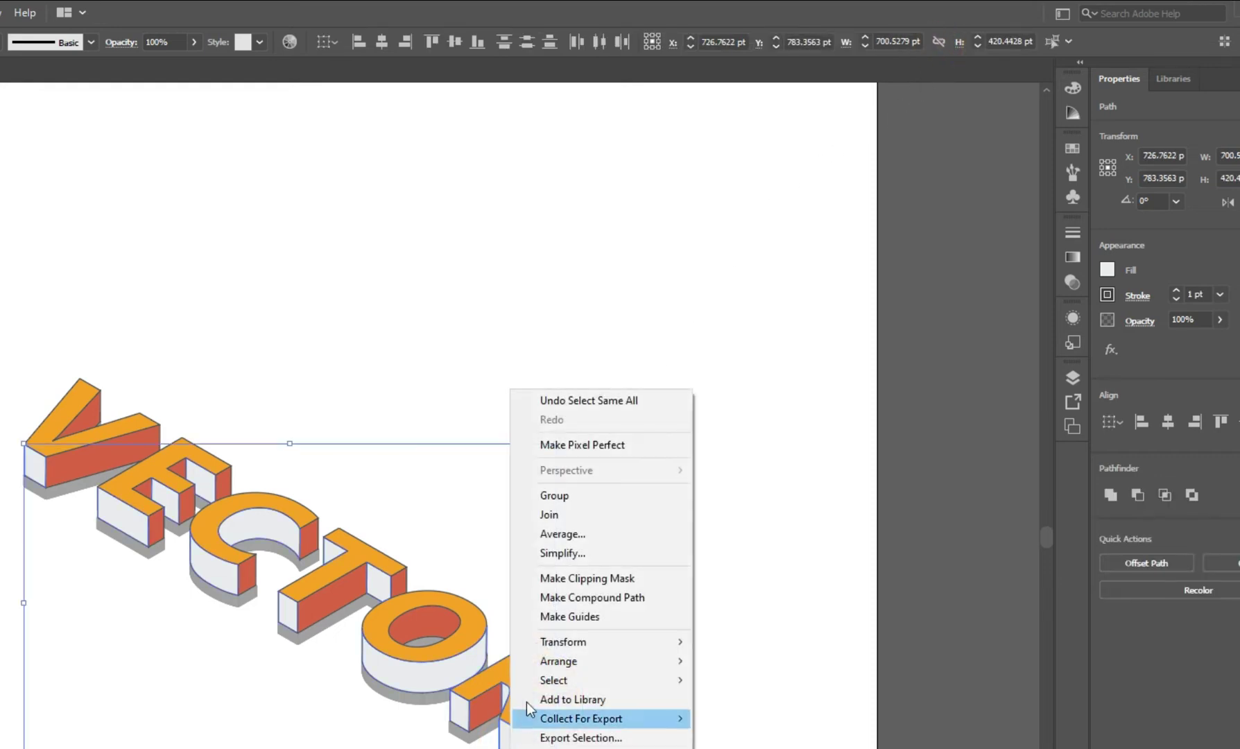
pyautogui.click(608, 495)
pyautogui.click(649, 637)
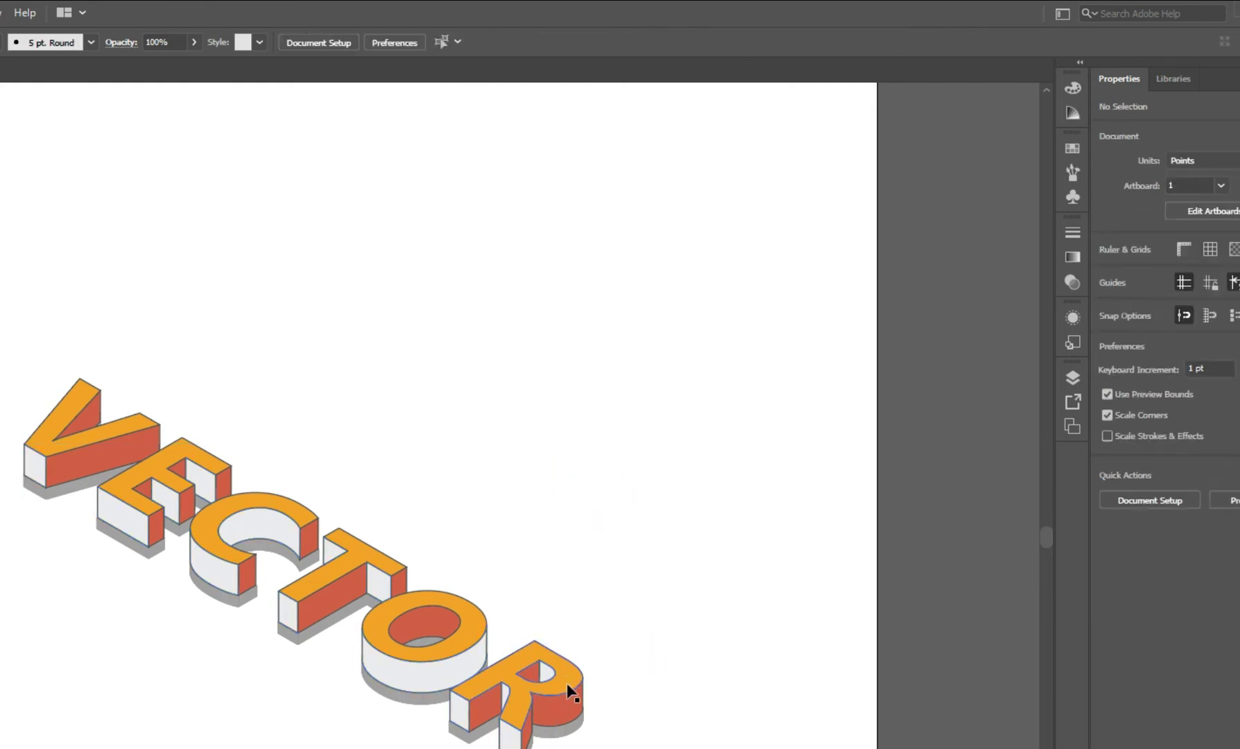
# Add a second fill to the contents of the grouped orange top faces of the letters
pyautogui.click(567, 682)
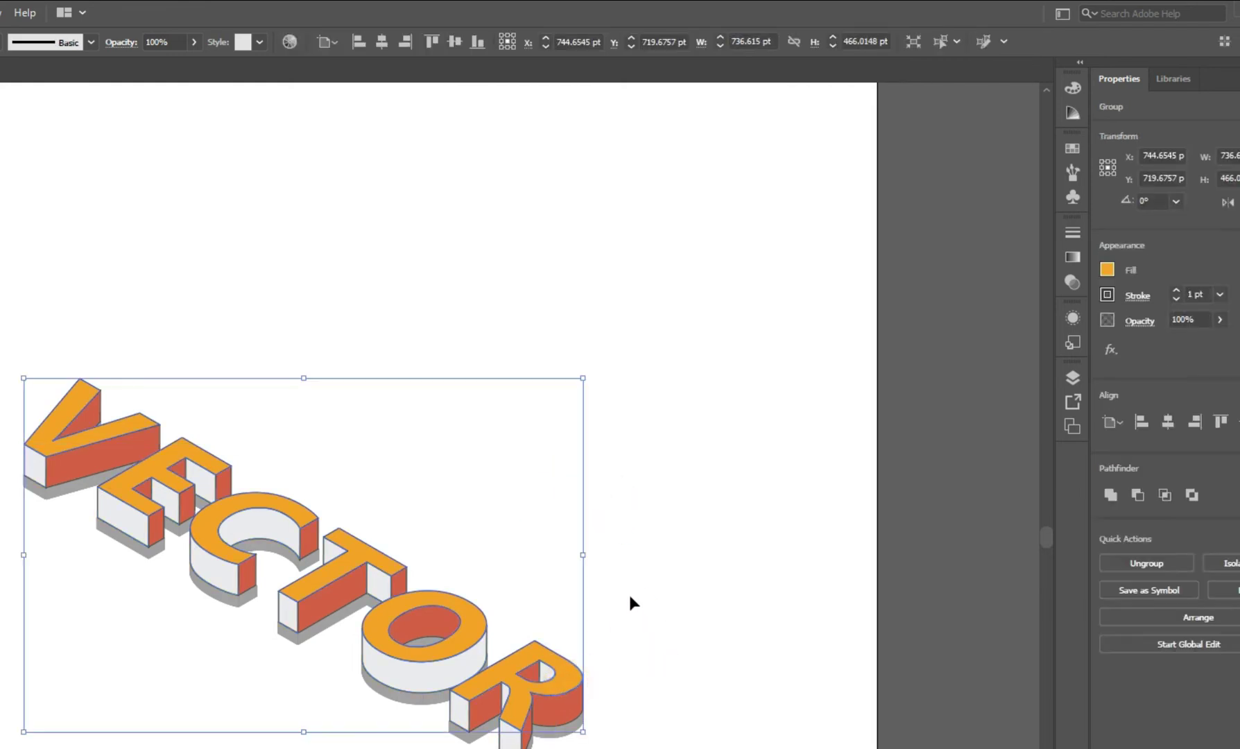
pyautogui.click(1072, 317)
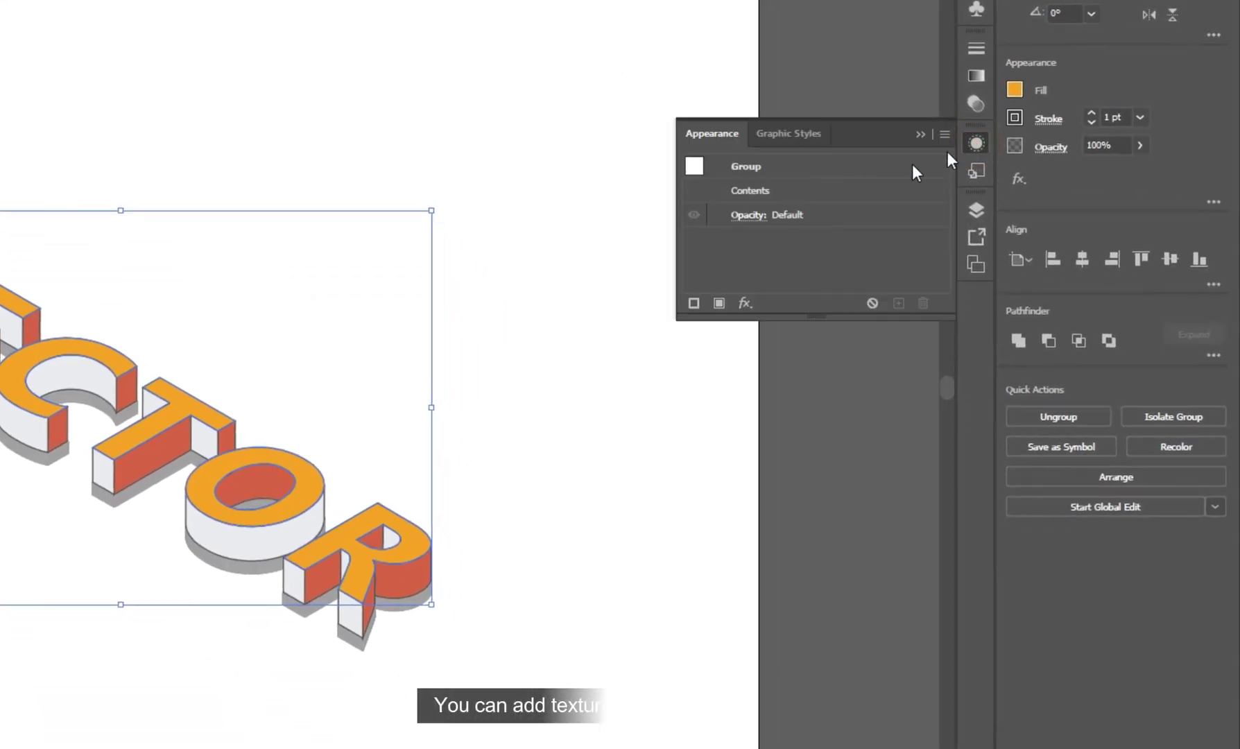
pyautogui.doubleClick(747, 189)
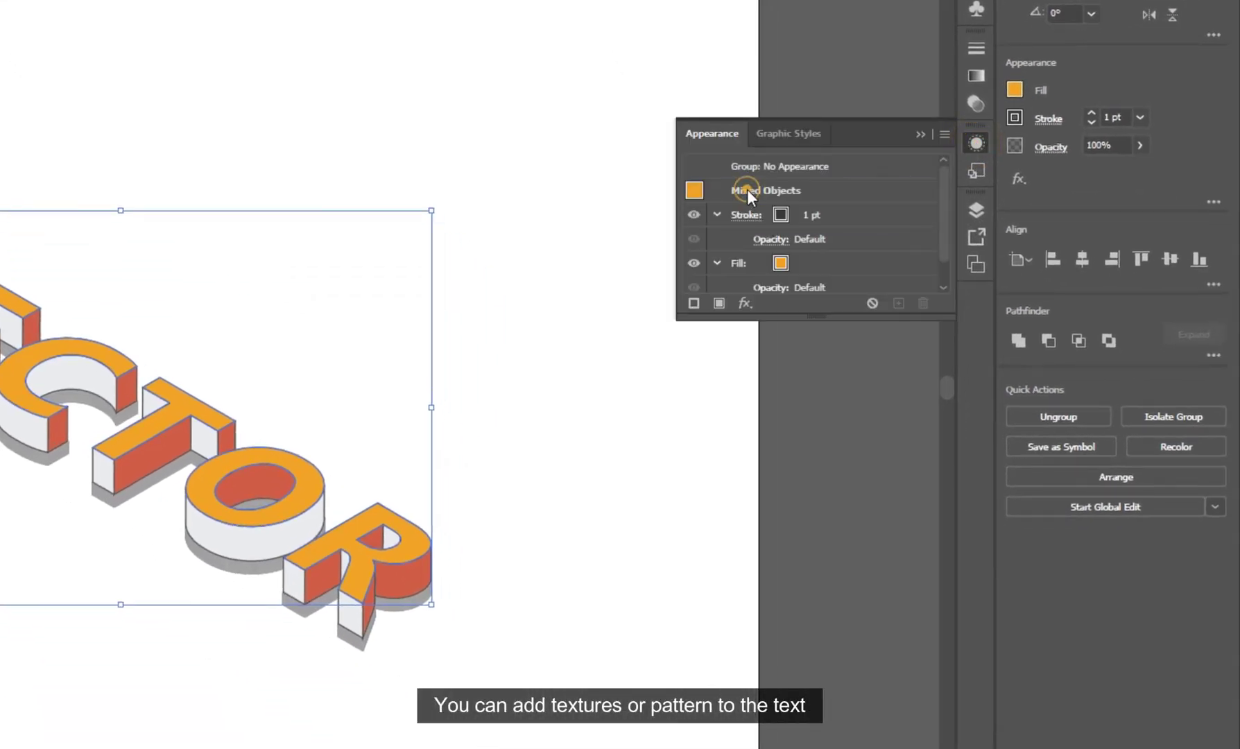
pyautogui.scroll(-1, 810, 237)
pyautogui.click(808, 233)
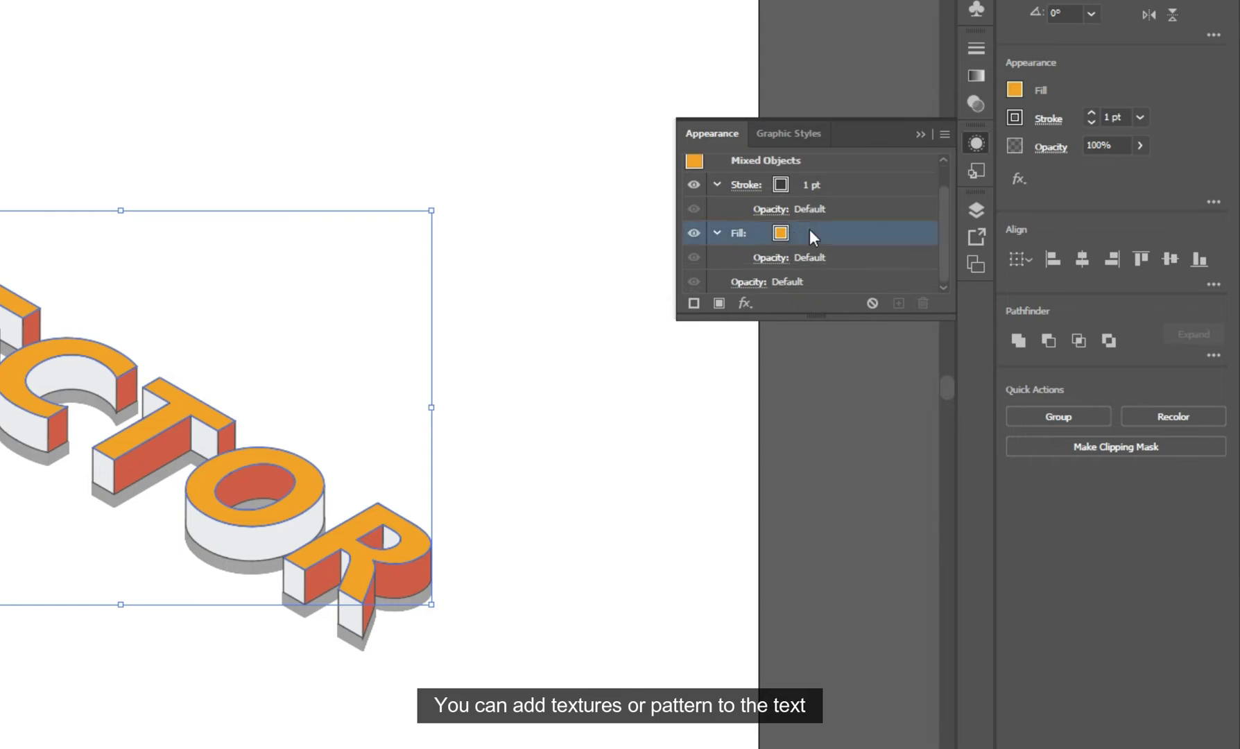
pyautogui.click(719, 303)
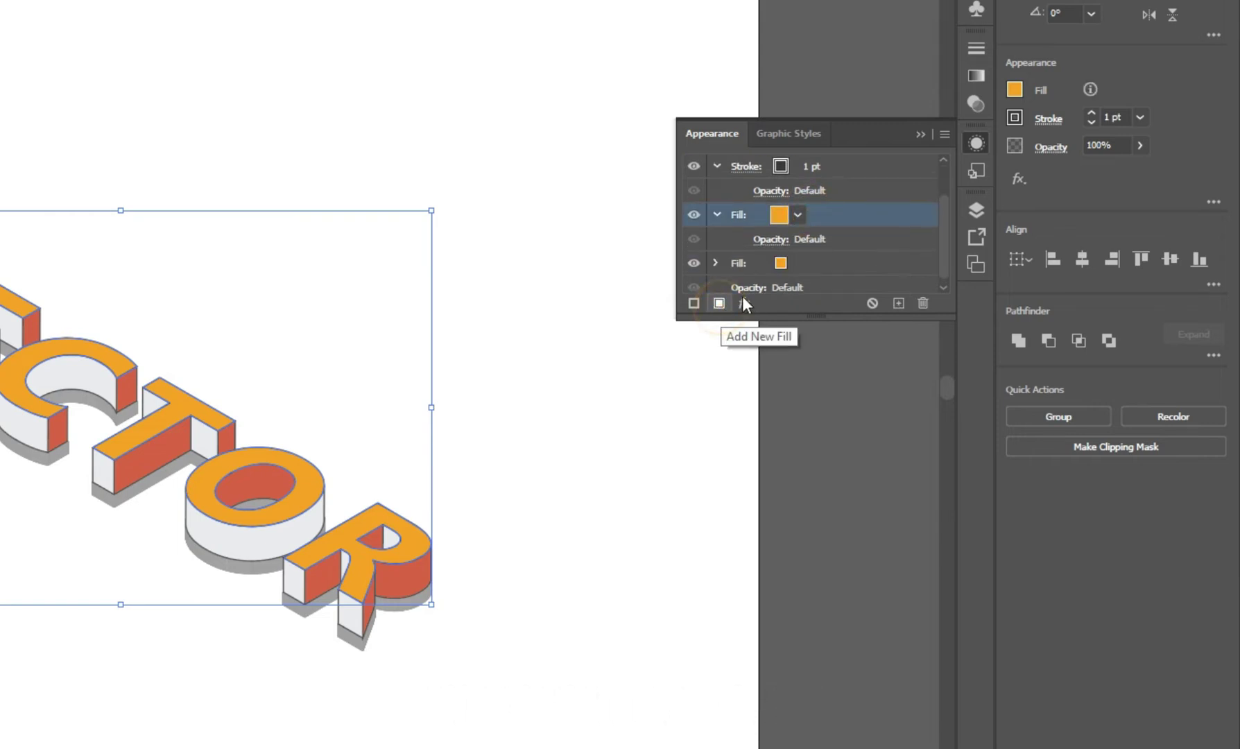
# Apply the 10 dpi 10% pattern from the Basic Graphics_Dots library to the orange faces' new fill
pyautogui.click(798, 214)
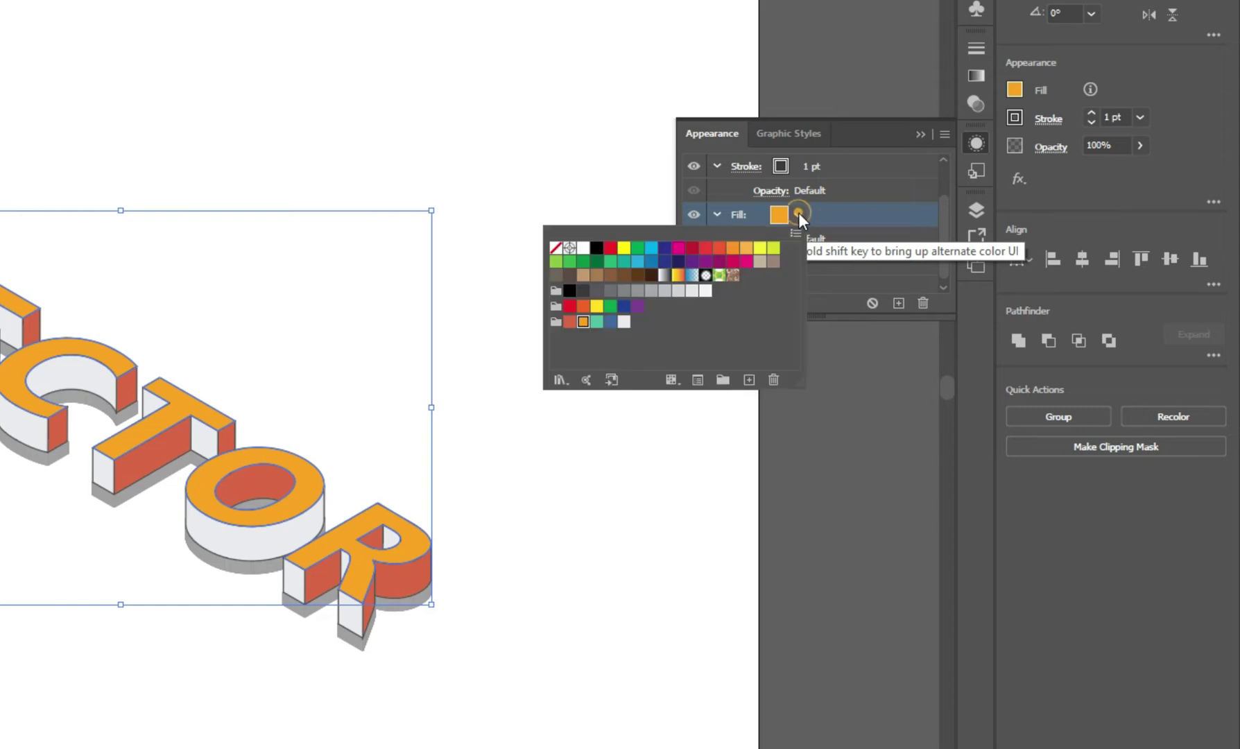
pyautogui.click(559, 379)
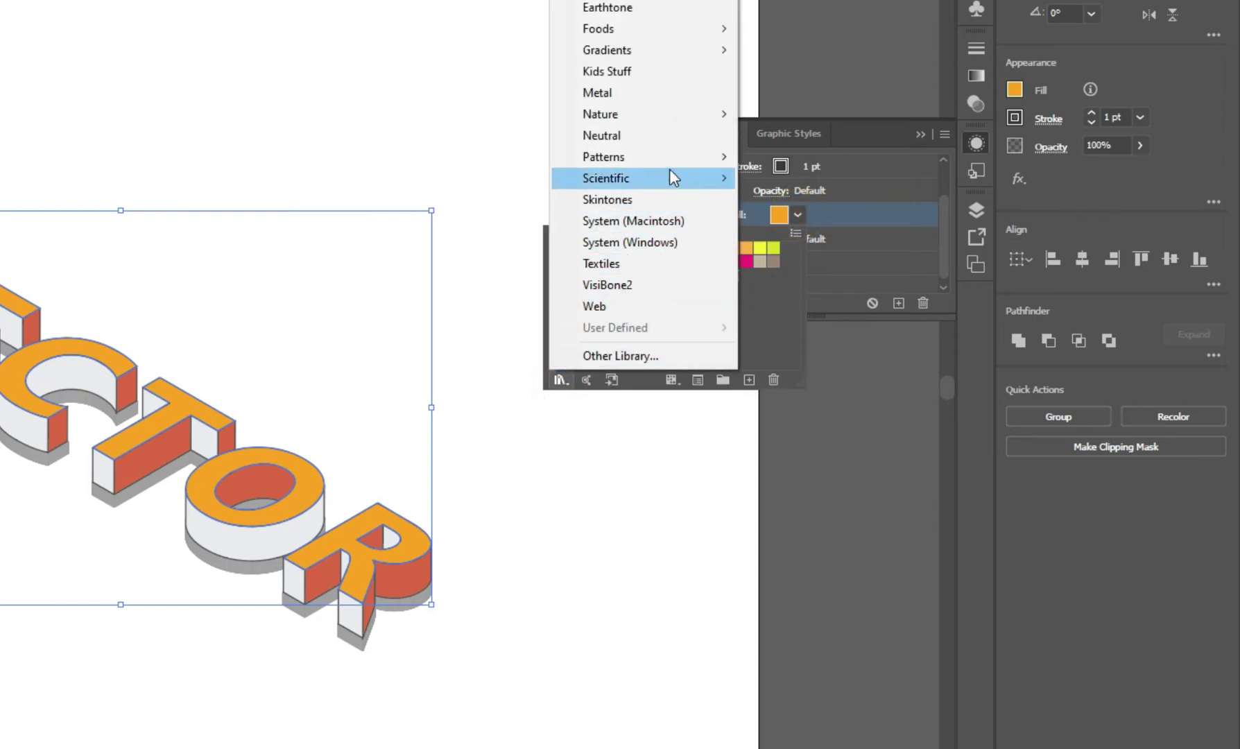
pyautogui.moveTo(672, 168)
pyautogui.moveTo(761, 158)
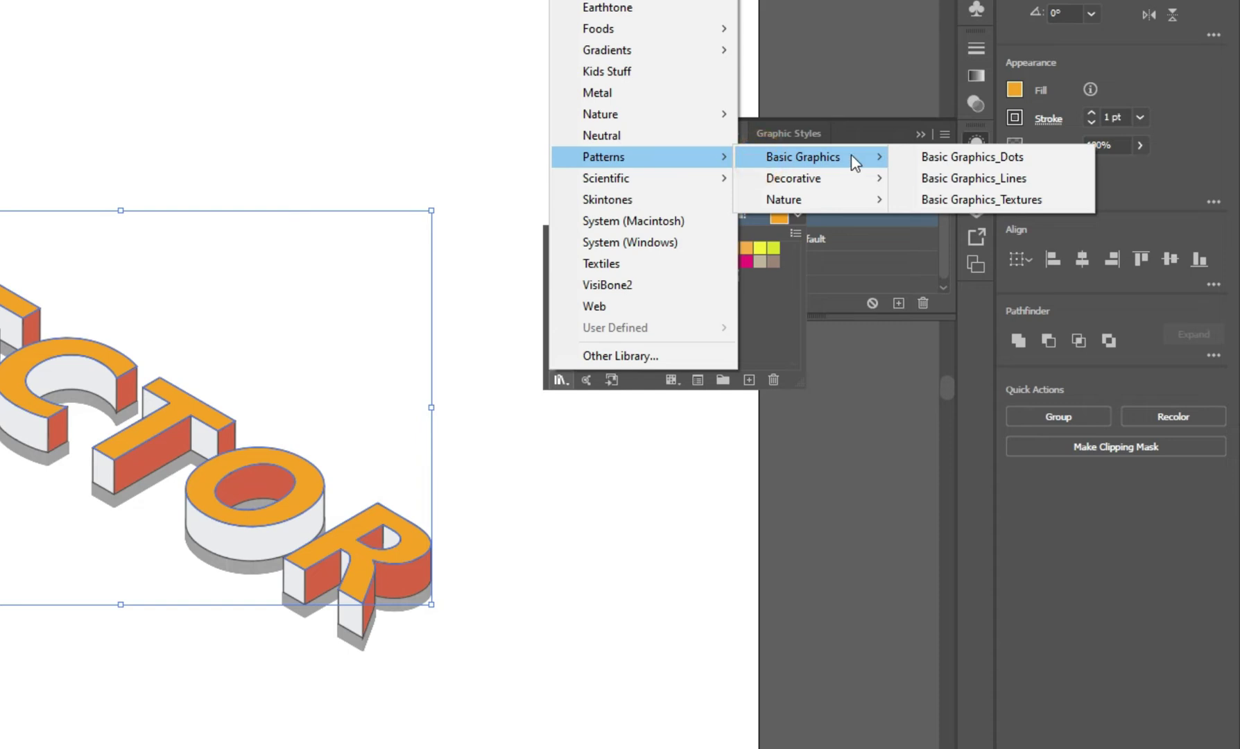
pyautogui.click(933, 158)
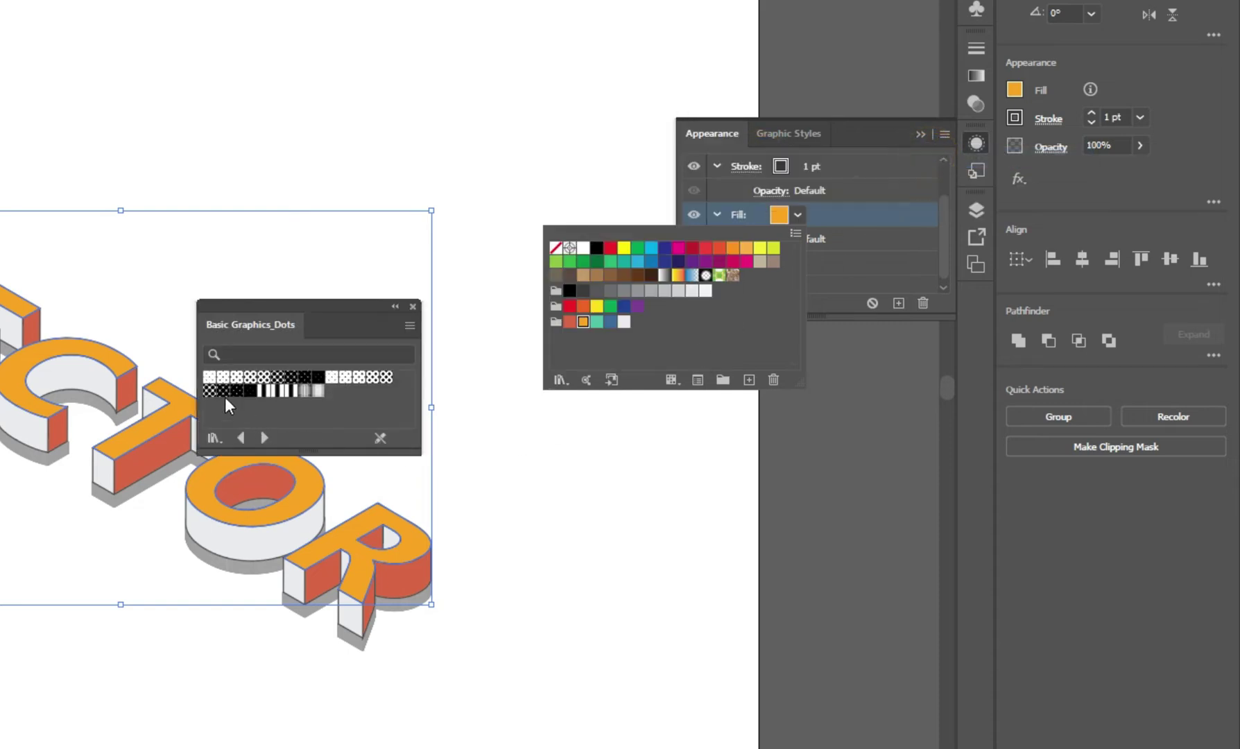
pyautogui.click(210, 378)
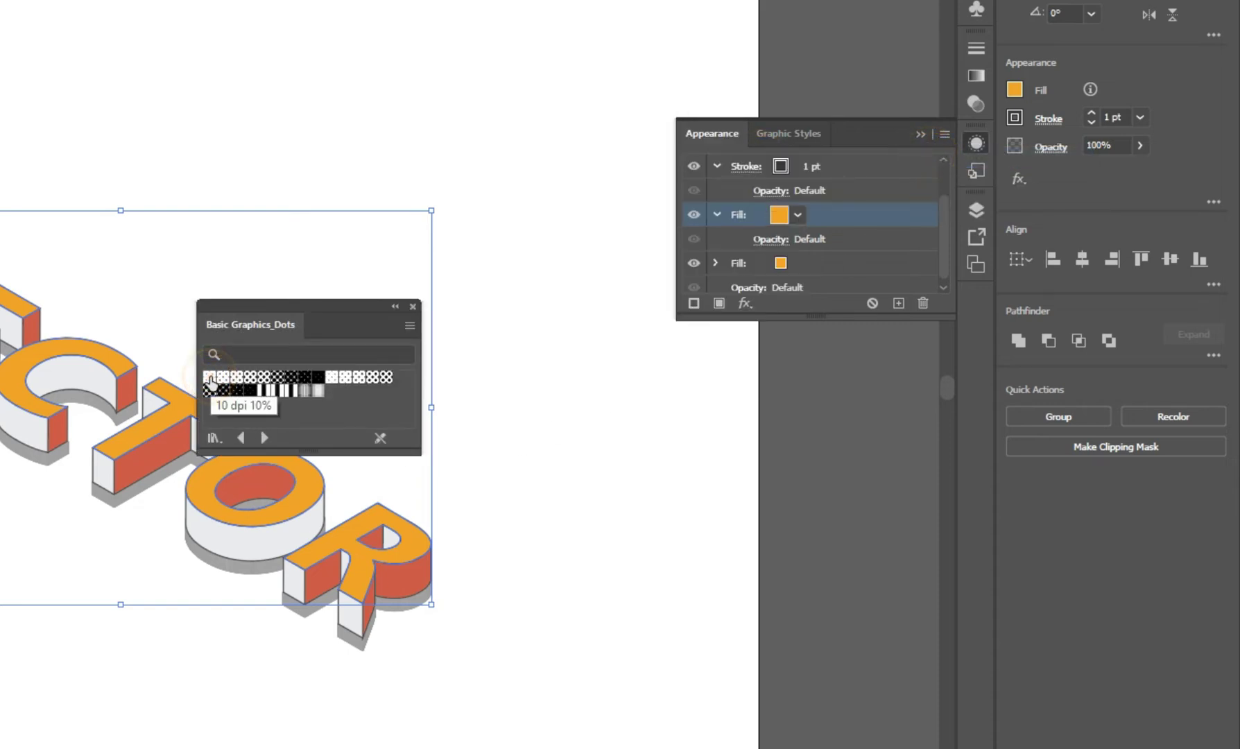
pyautogui.click(210, 377)
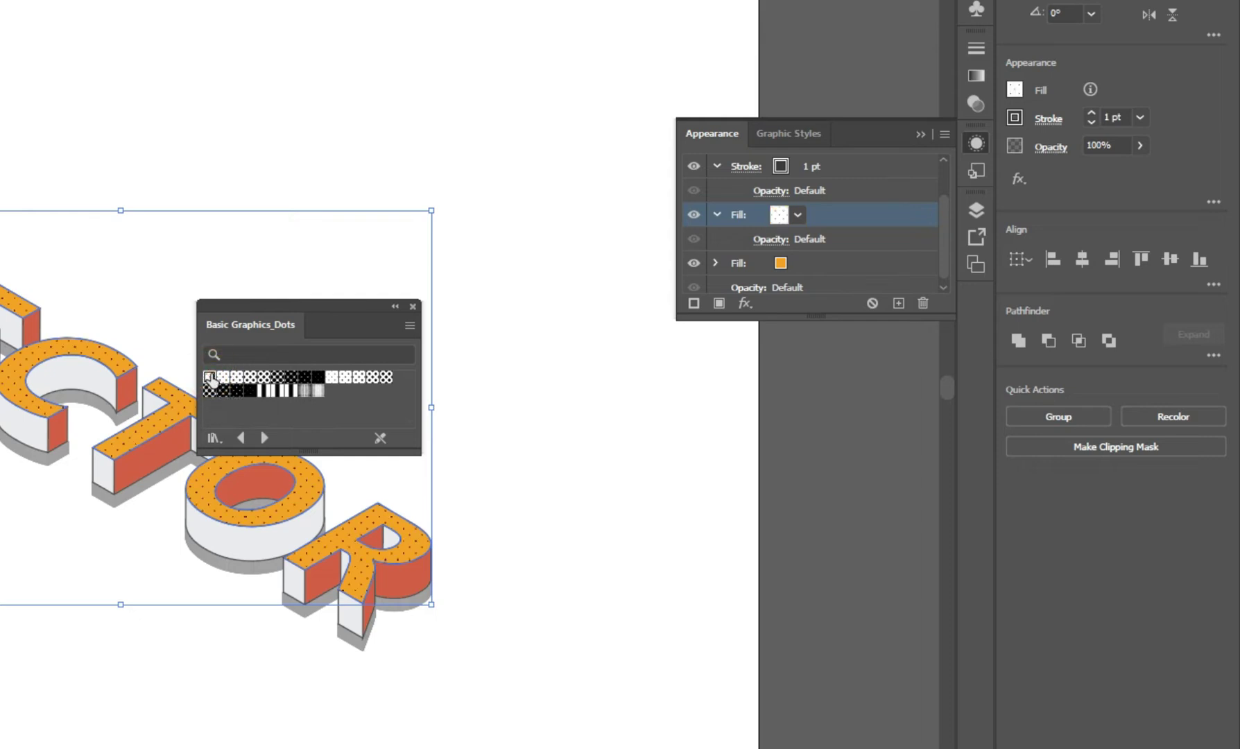
pyautogui.click(413, 305)
# Set the opacity of the dotted fill on the orange faces to 39% and deselect them
pyautogui.click(768, 240)
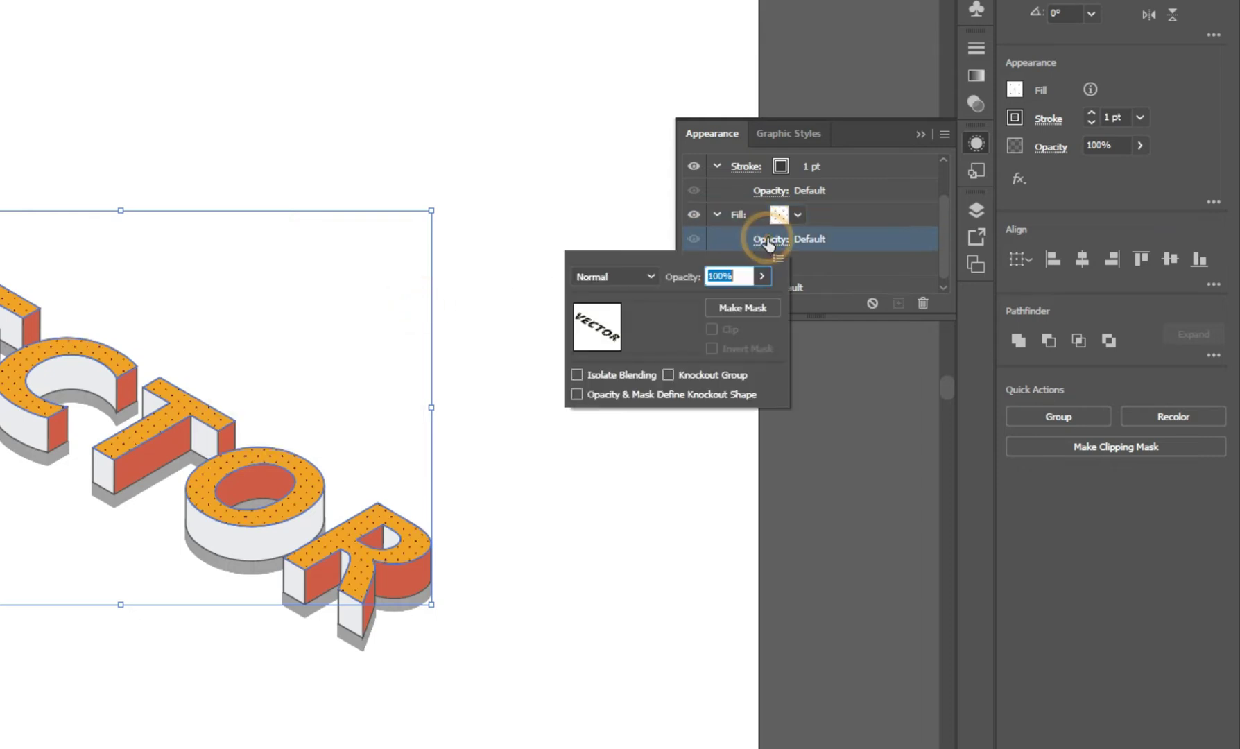
pyautogui.click(760, 279)
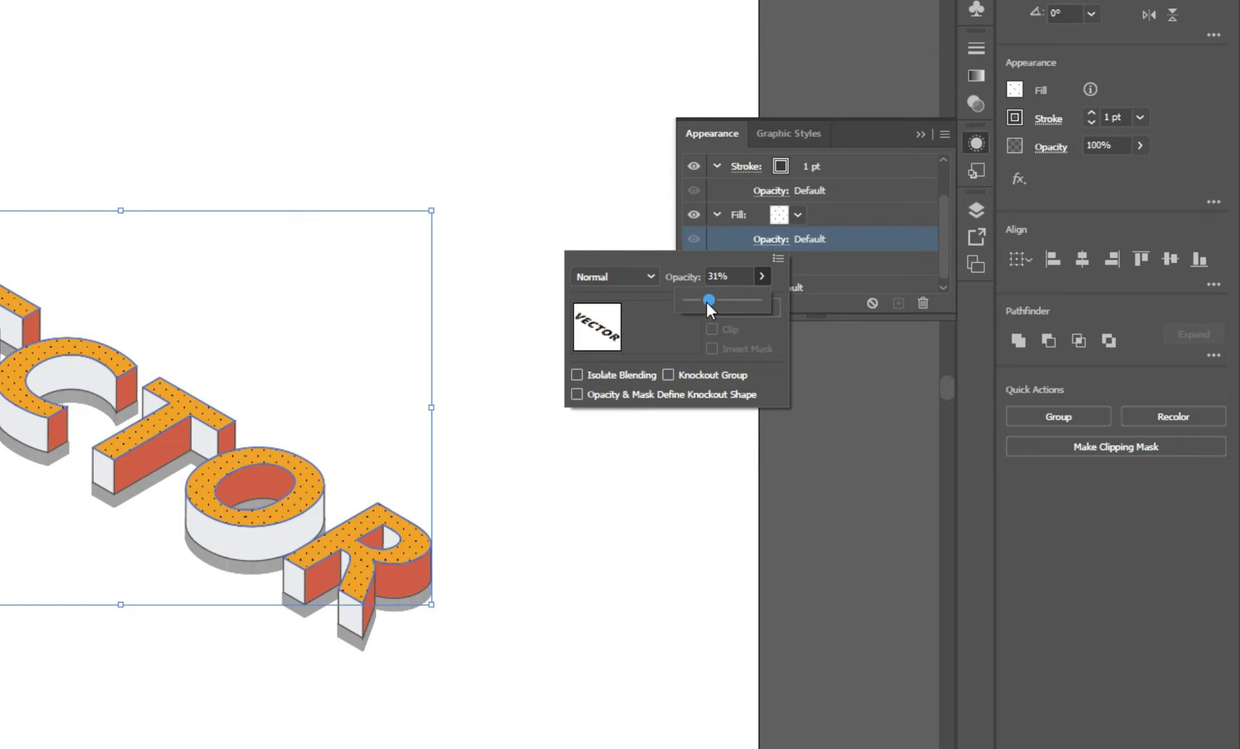
pyautogui.moveTo(706, 301); pyautogui.dragTo(705, 302)
pyautogui.click(802, 240)
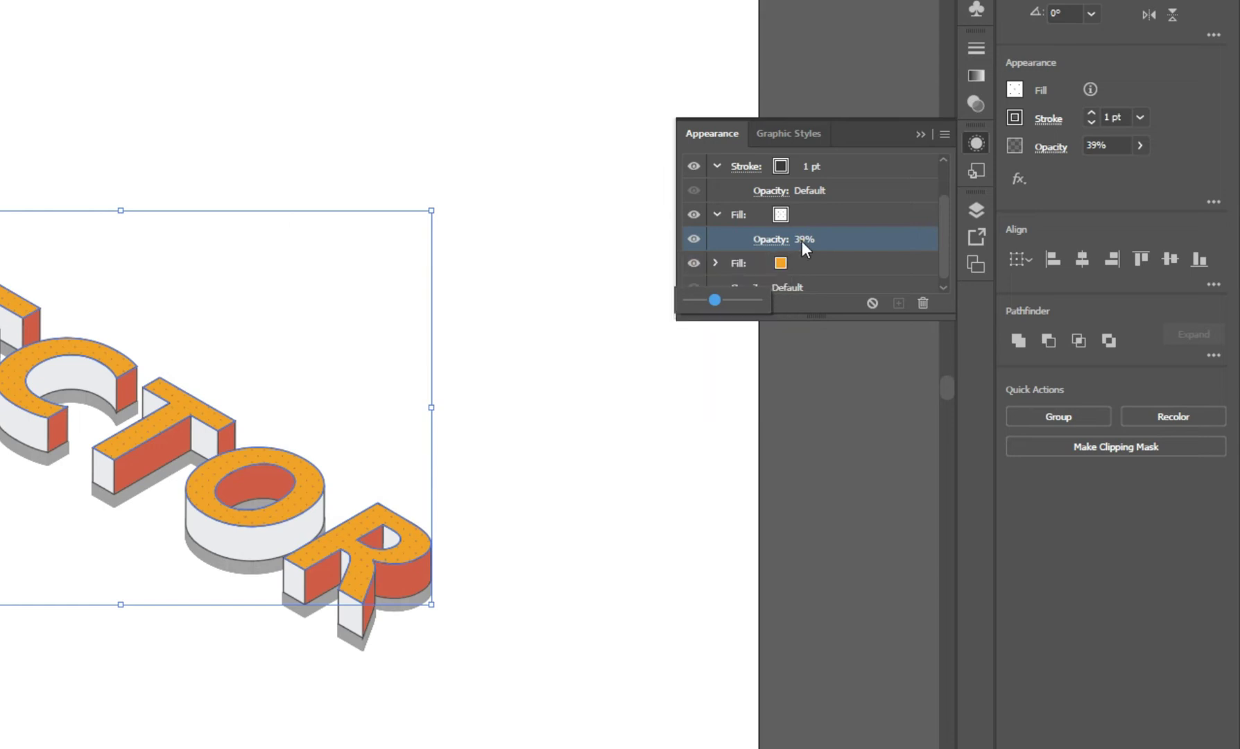
pyautogui.click(926, 134)
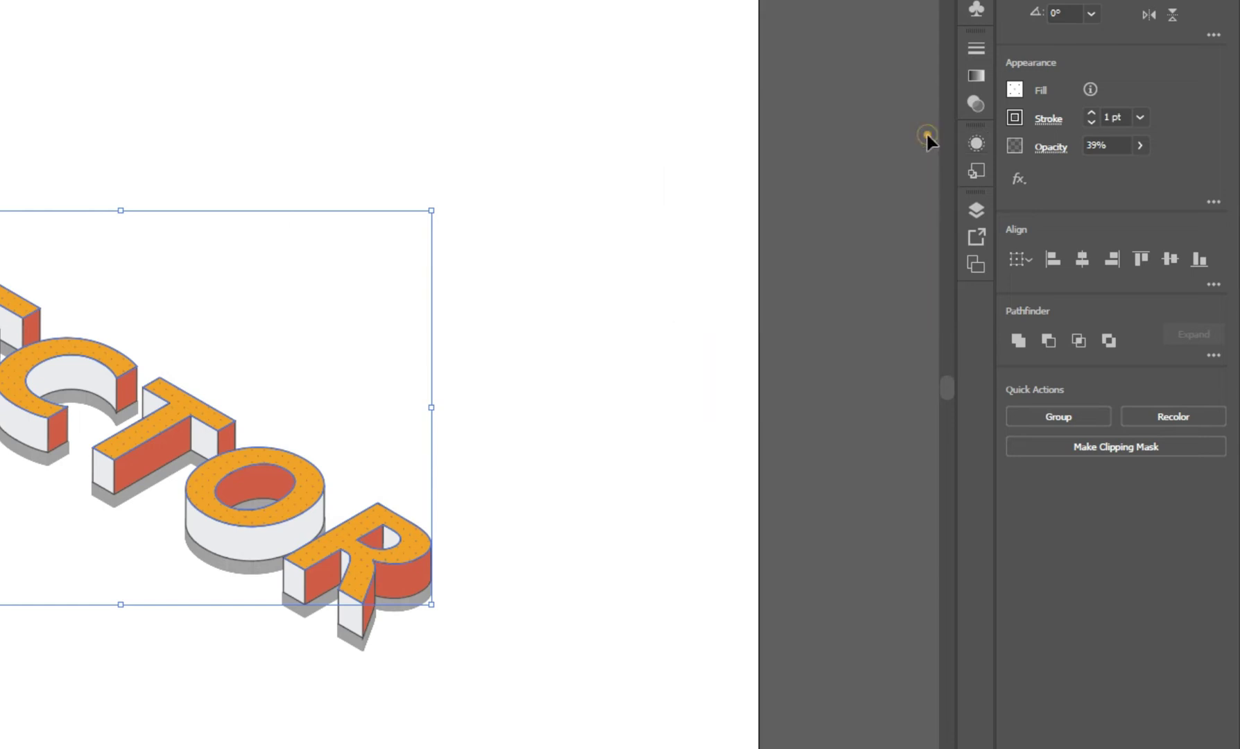
pyautogui.click(550, 649)
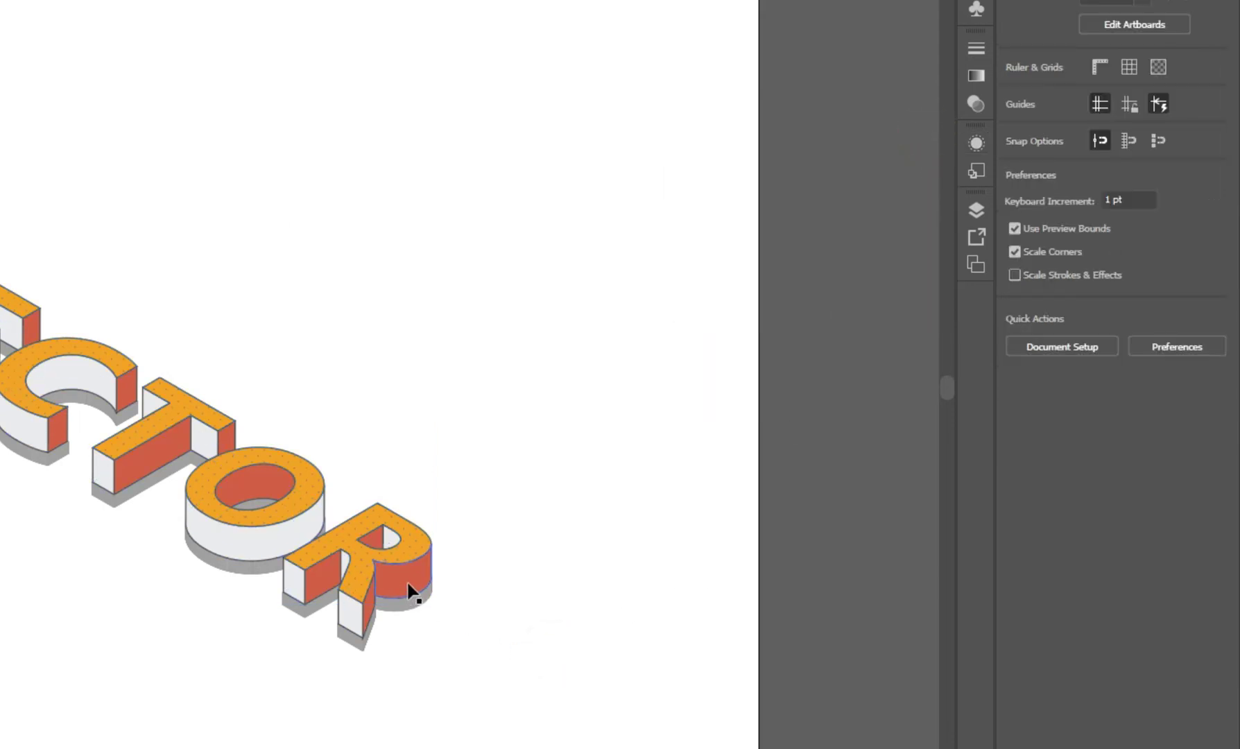
# Add a second fill to the contents of the grouped red side faces
pyautogui.click(408, 586)
pyautogui.click(975, 143)
pyautogui.doubleClick(780, 180)
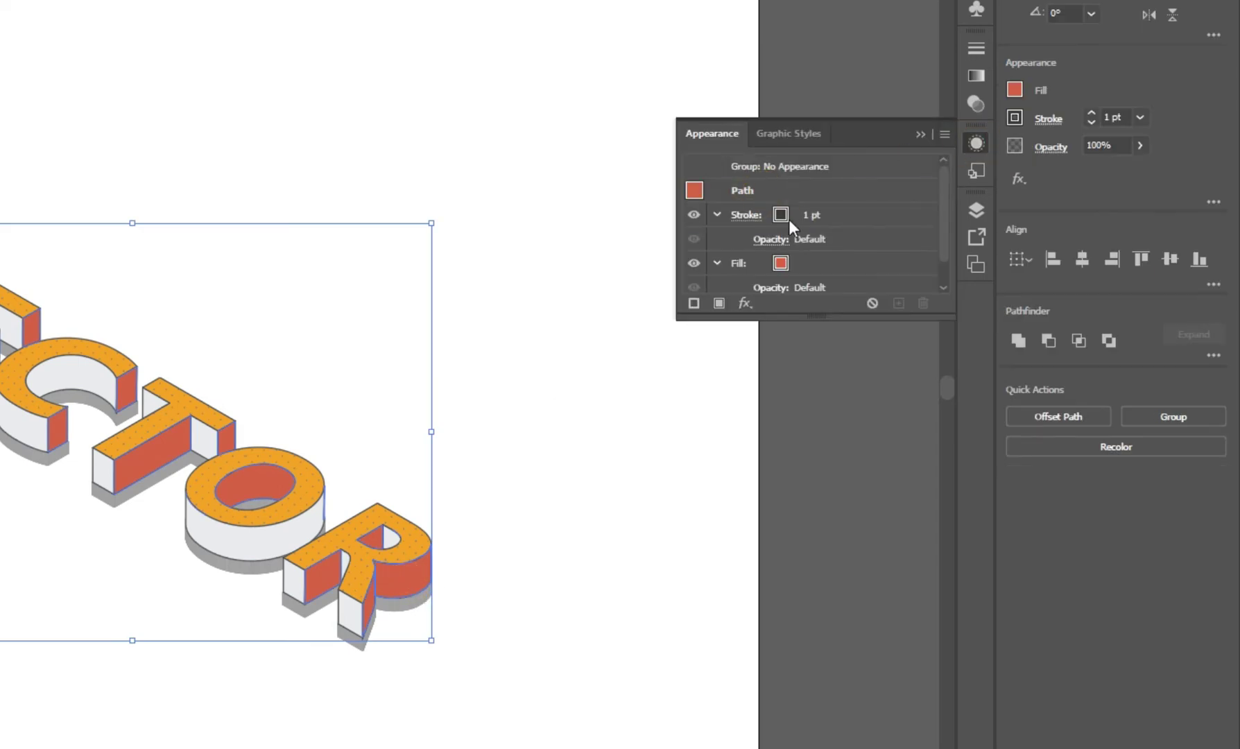
pyautogui.scroll(-1, 786, 229)
pyautogui.click(719, 303)
# Apply the first dot pattern from the Basic Graphics_Dots library to the red faces' new fill
pyautogui.click(797, 214)
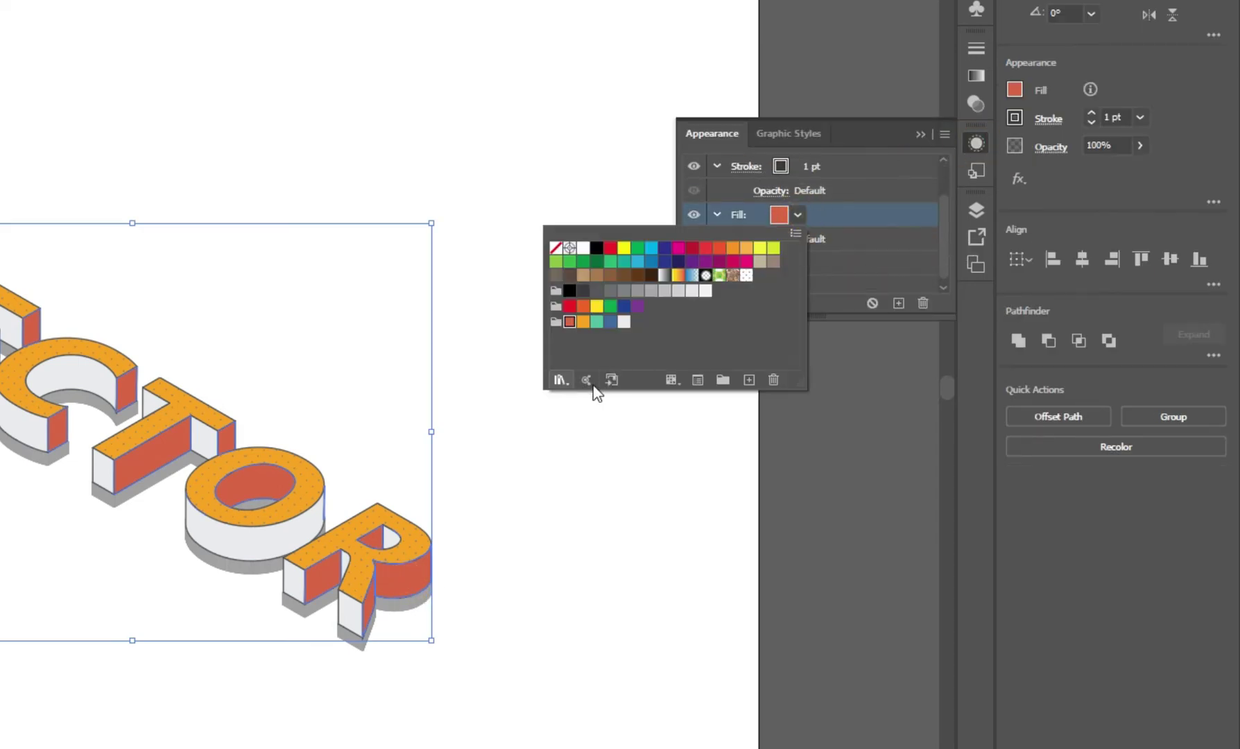
pyautogui.click(559, 379)
pyautogui.click(931, 158)
pyautogui.click(868, 238)
pyautogui.click(208, 383)
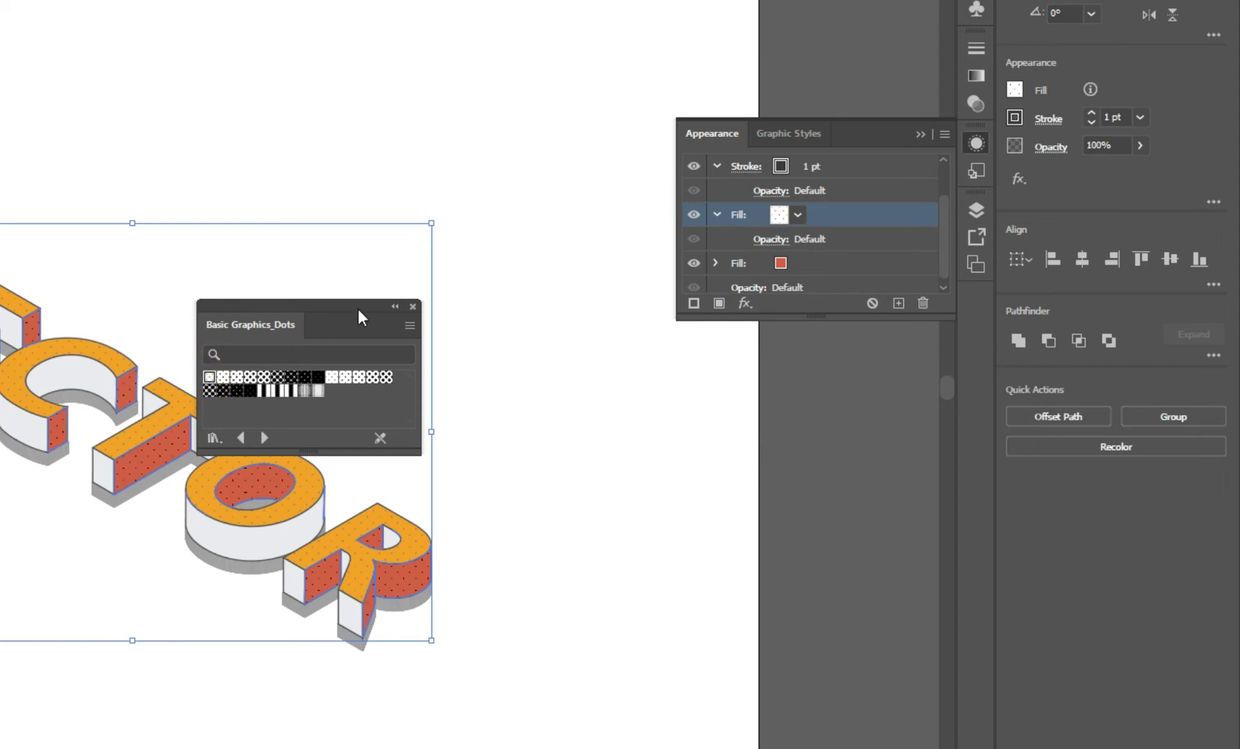
pyautogui.click(413, 306)
# Lower the opacity of the dotted fill on the red faces to about 33%
pyautogui.click(771, 240)
pyautogui.moveTo(761, 276); pyautogui.dragTo(707, 310)
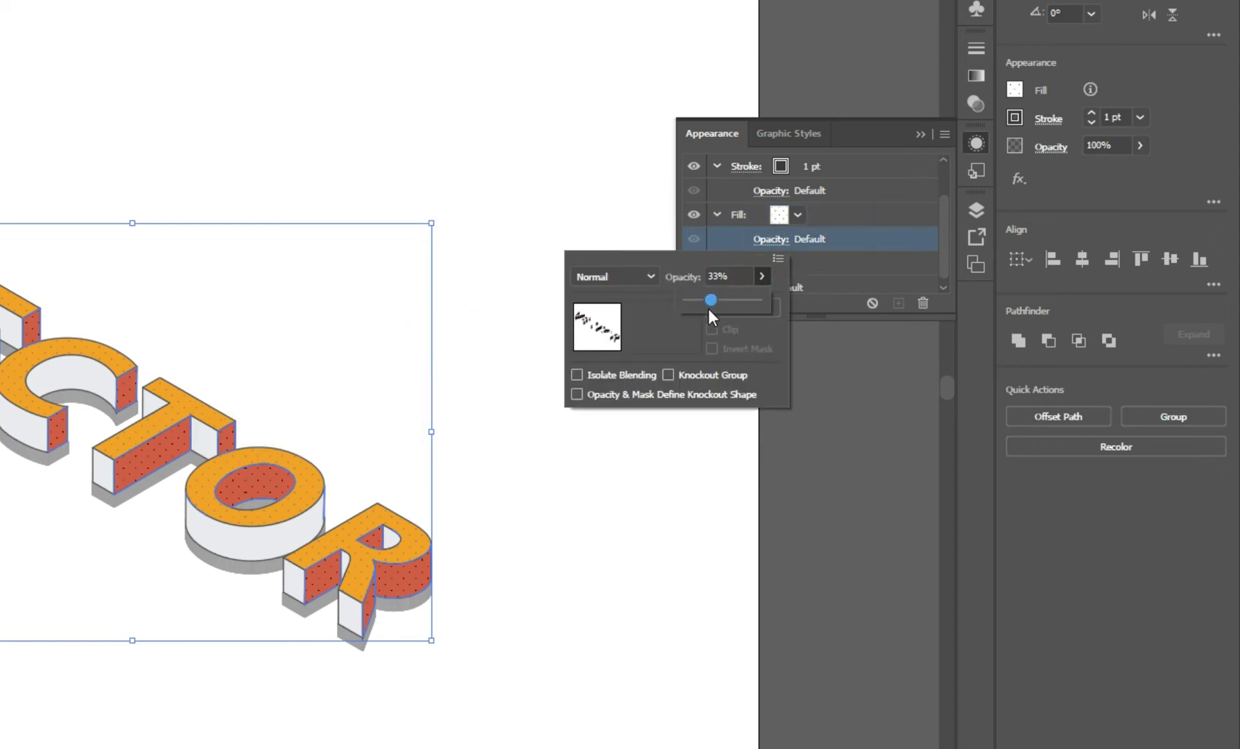
pyautogui.click(809, 237)
pyautogui.click(919, 134)
# Add a second fill to the contents of the grouped light grey side faces
pyautogui.click(346, 622)
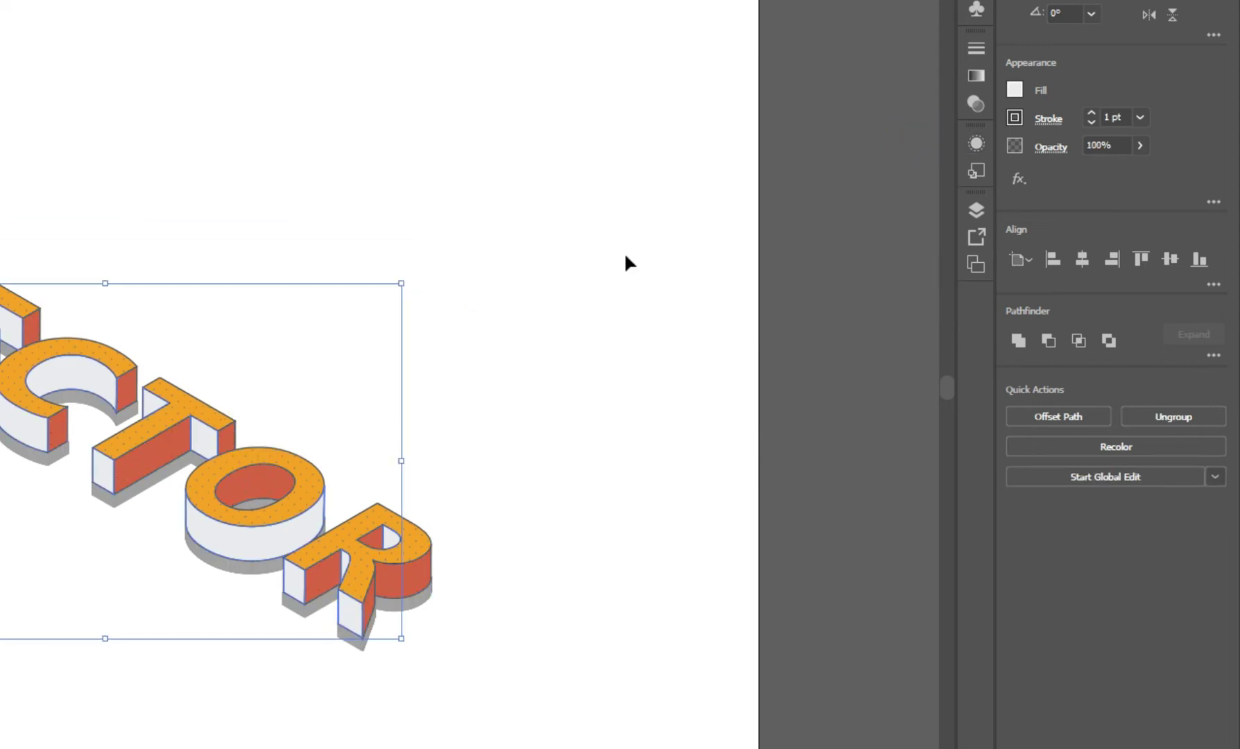
pyautogui.click(976, 143)
pyautogui.doubleClick(793, 187)
pyautogui.click(807, 264)
pyautogui.click(718, 303)
# Apply the first dot pattern from the Basic Graphics_Dots library to the light grey faces' new fill
pyautogui.click(796, 215)
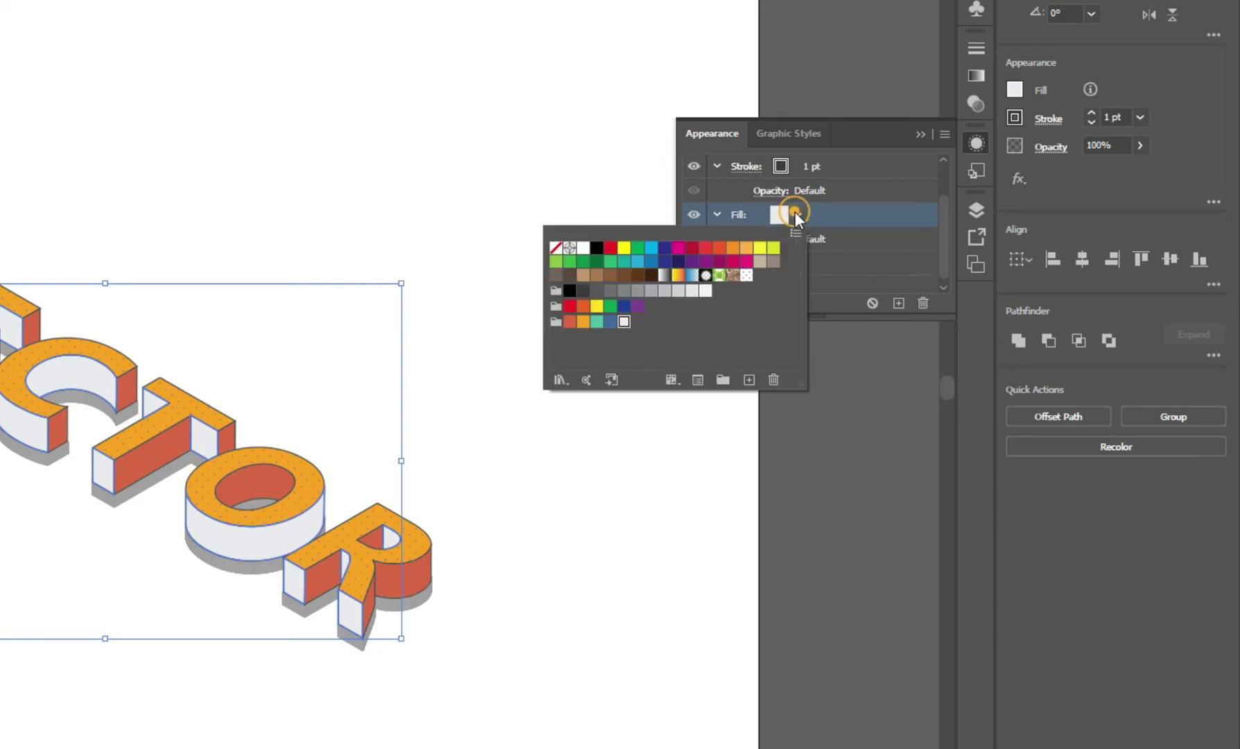
pyautogui.click(560, 380)
pyautogui.click(782, 308)
pyautogui.click(560, 381)
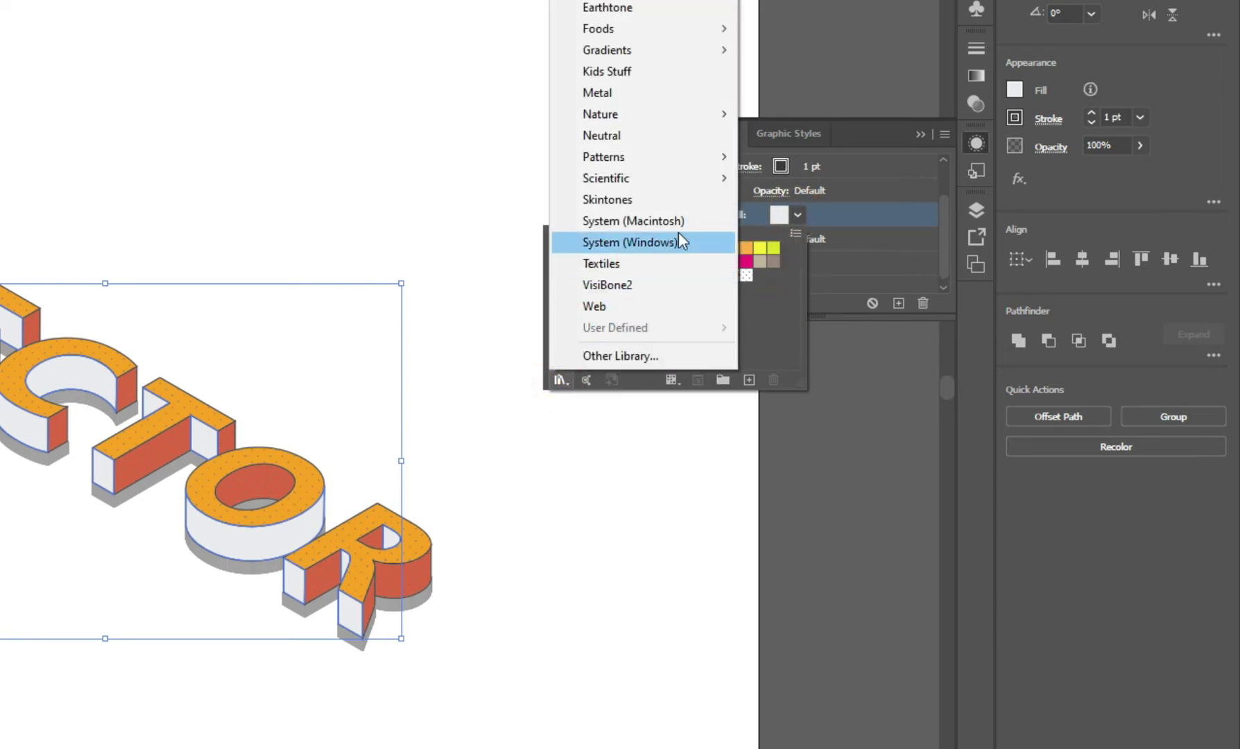
pyautogui.moveTo(805, 157)
pyautogui.click(960, 158)
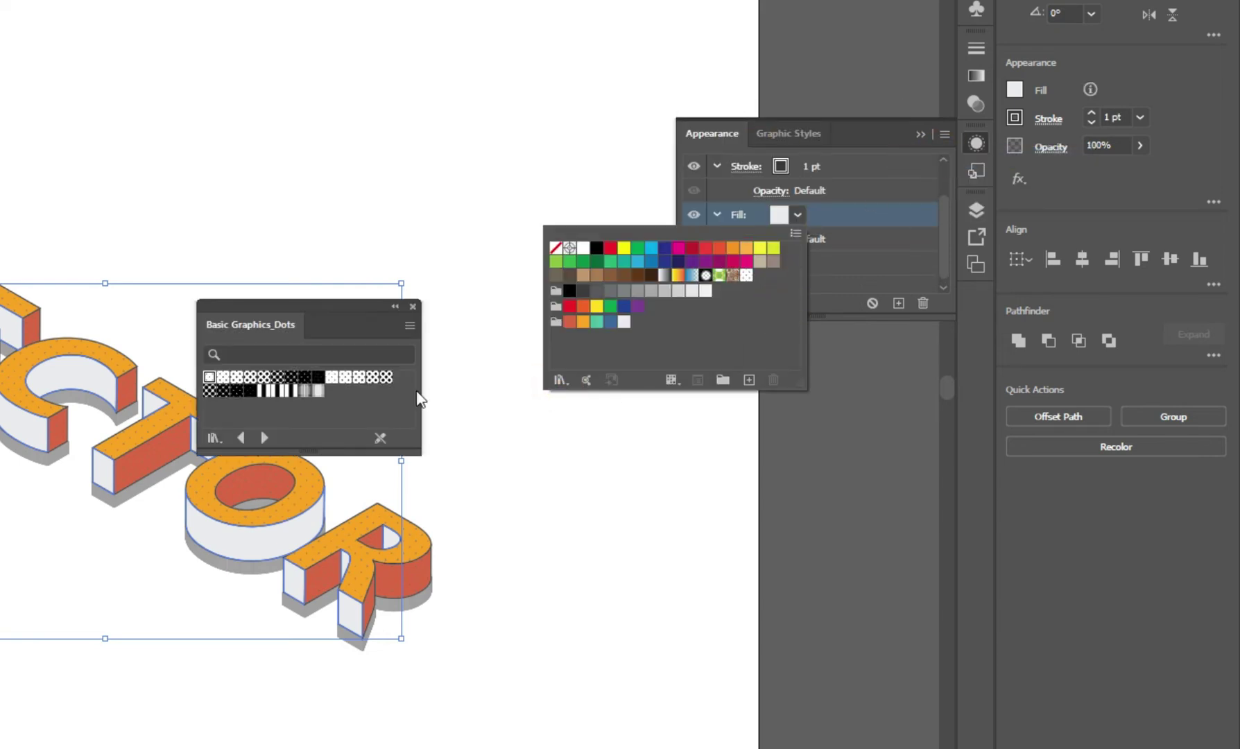
pyautogui.click(209, 377)
pyautogui.click(414, 306)
# Set the opacity of the dotted fill on the light grey faces to 40% and deselect them
pyautogui.click(770, 239)
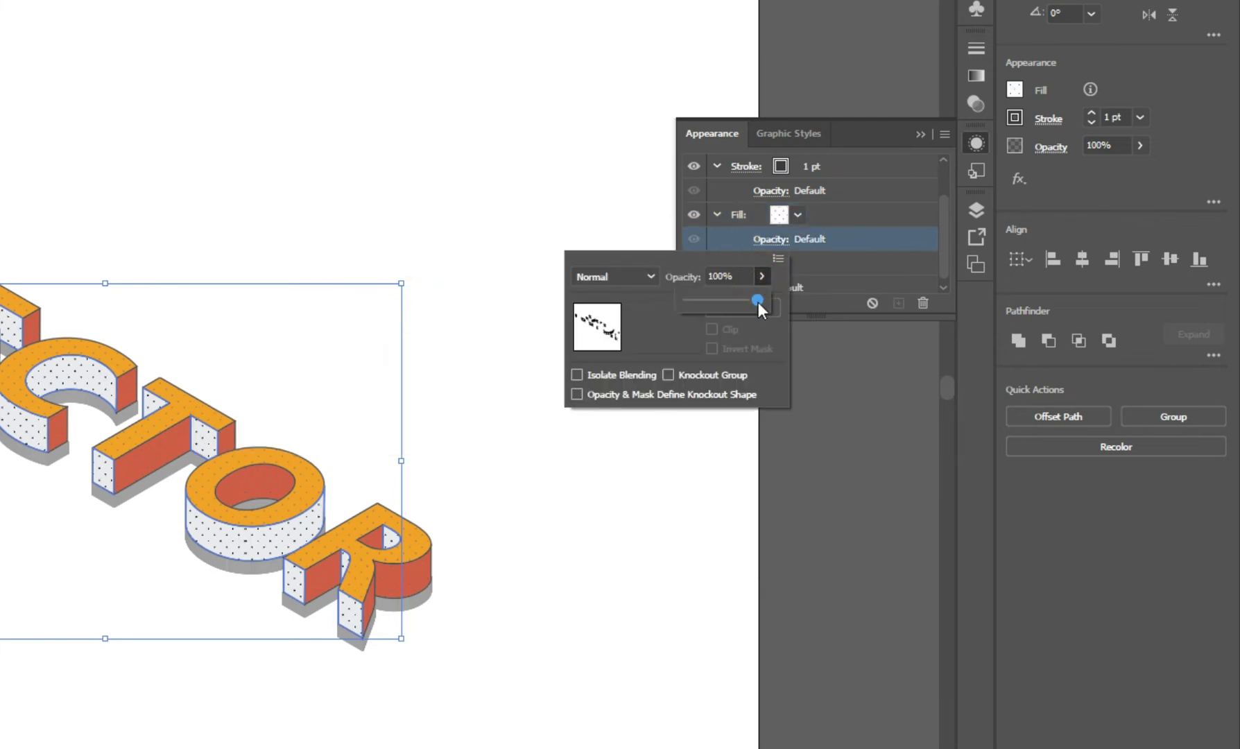
pyautogui.moveTo(715, 305); pyautogui.dragTo(716, 304)
pyautogui.click(847, 250)
pyautogui.click(920, 136)
pyautogui.click(509, 409)
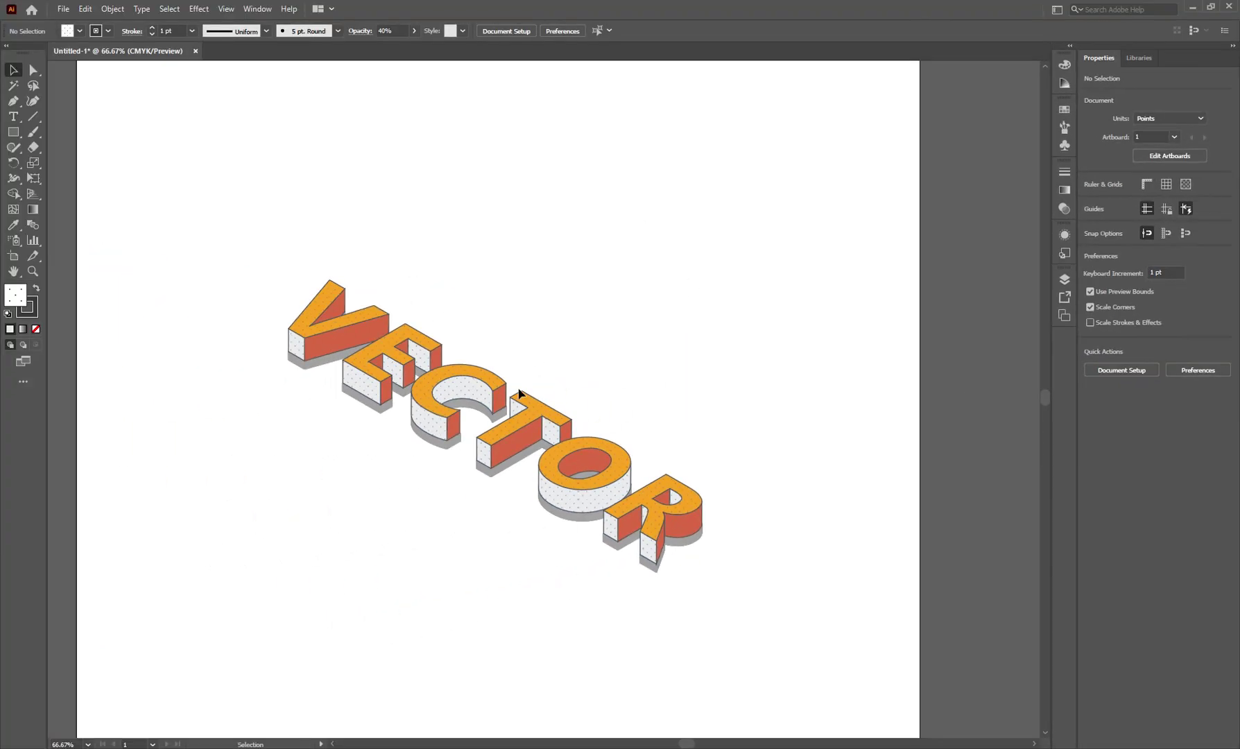
# Create a background rectangle 1500 pt wide and 1500 pt high
pyautogui.scroll(-1, 449, 393)
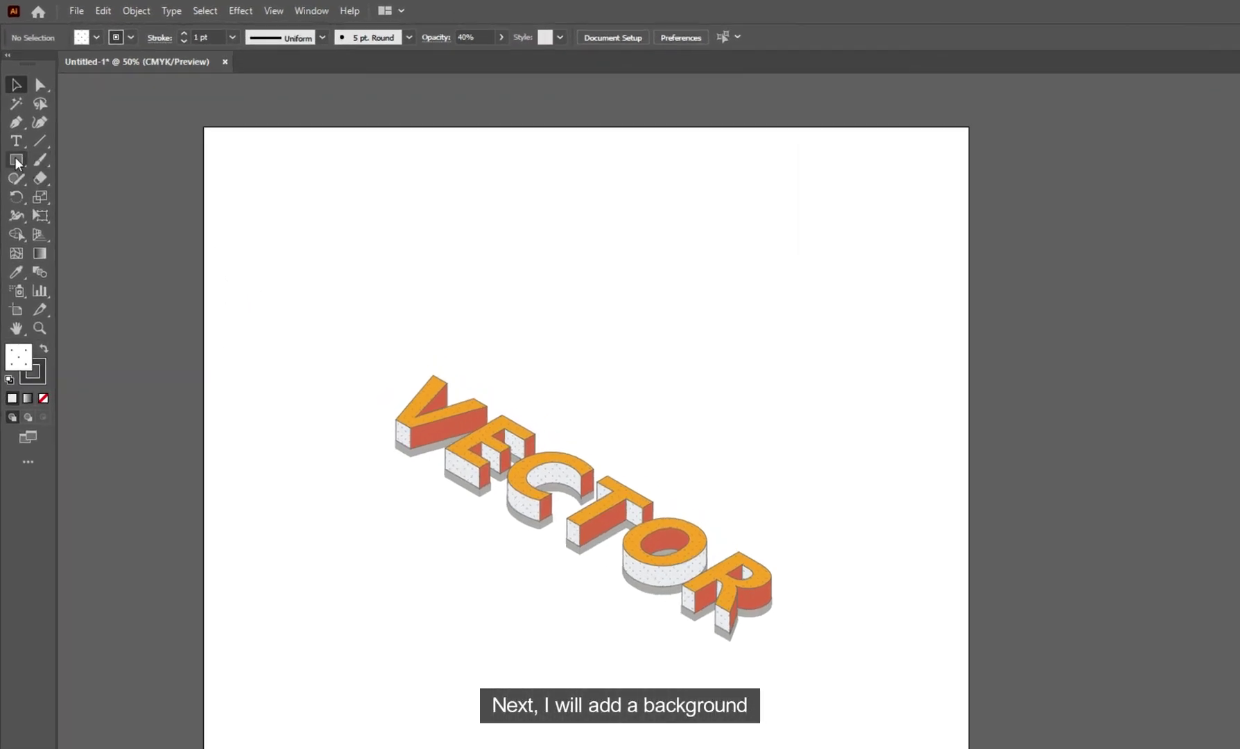
pyautogui.click(15, 136)
pyautogui.click(264, 255)
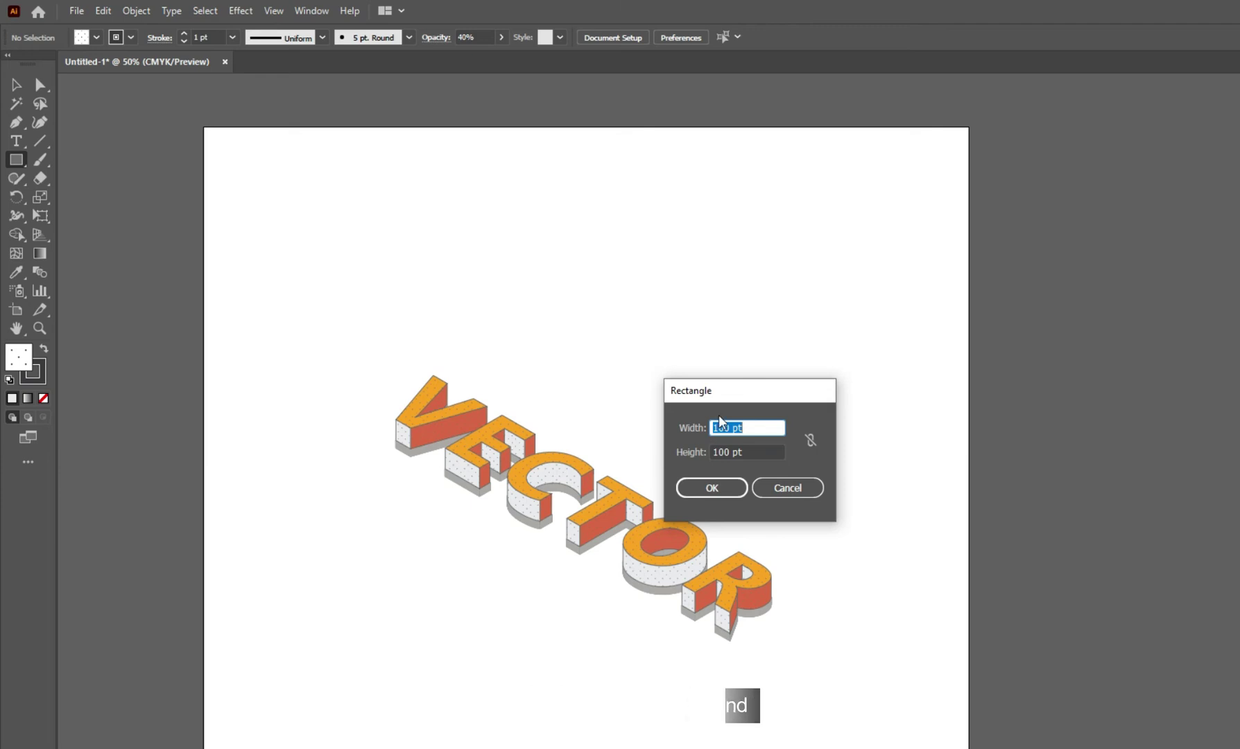
pyautogui.write('150')
pyautogui.press('Tab')
pyautogui.write('15')
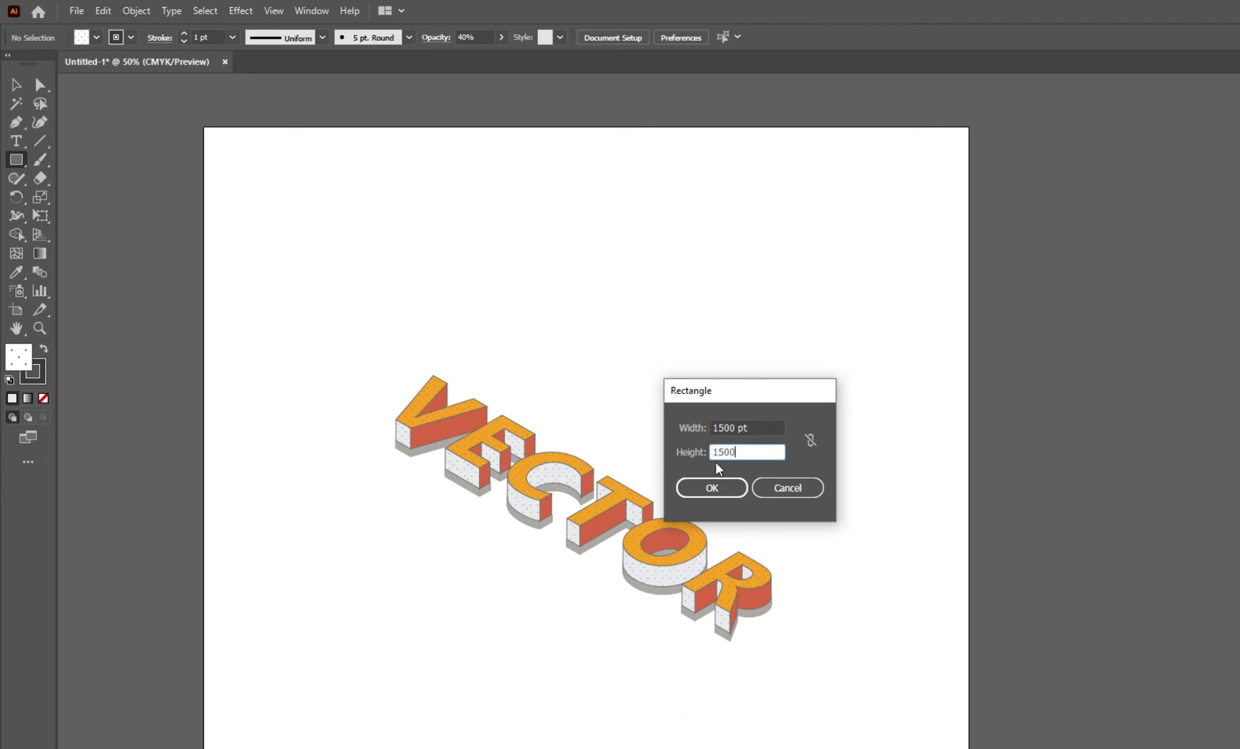
pyautogui.write('00')
pyautogui.click(712, 487)
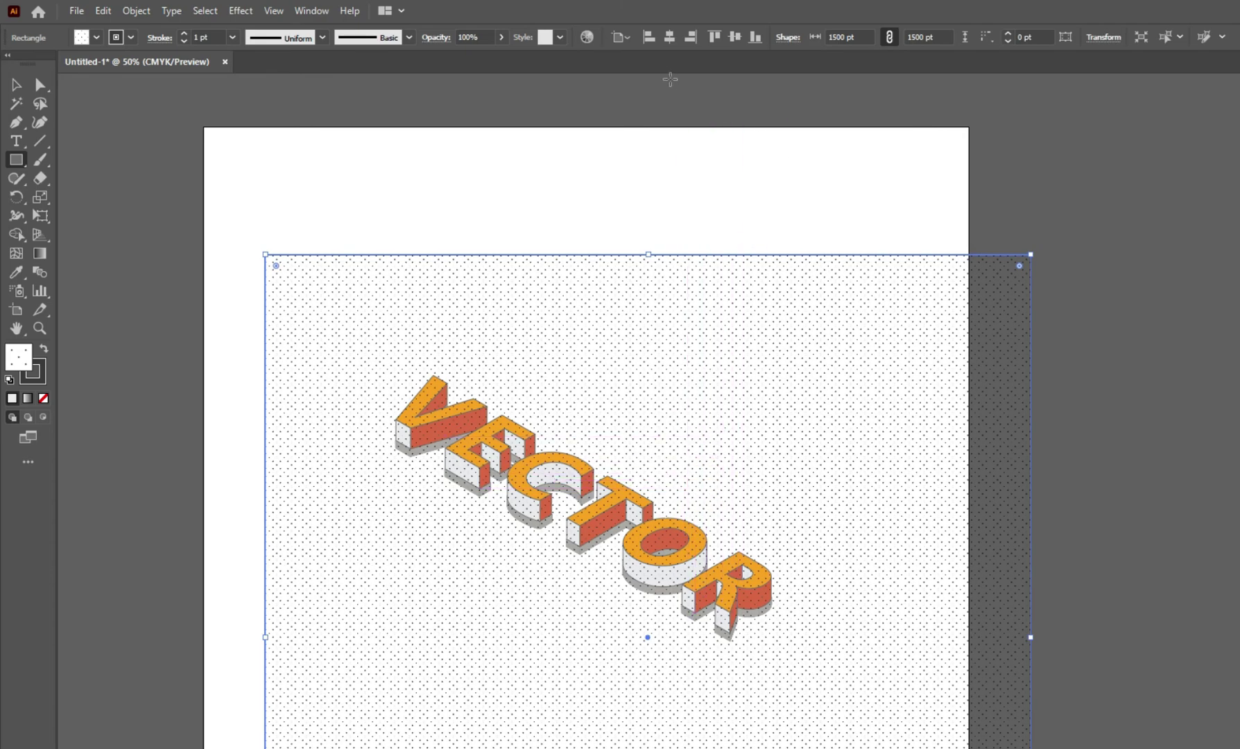
# Align the background rectangle to the artboard and fill it with the mint green swatch from the custom colour group
pyautogui.click(734, 38)
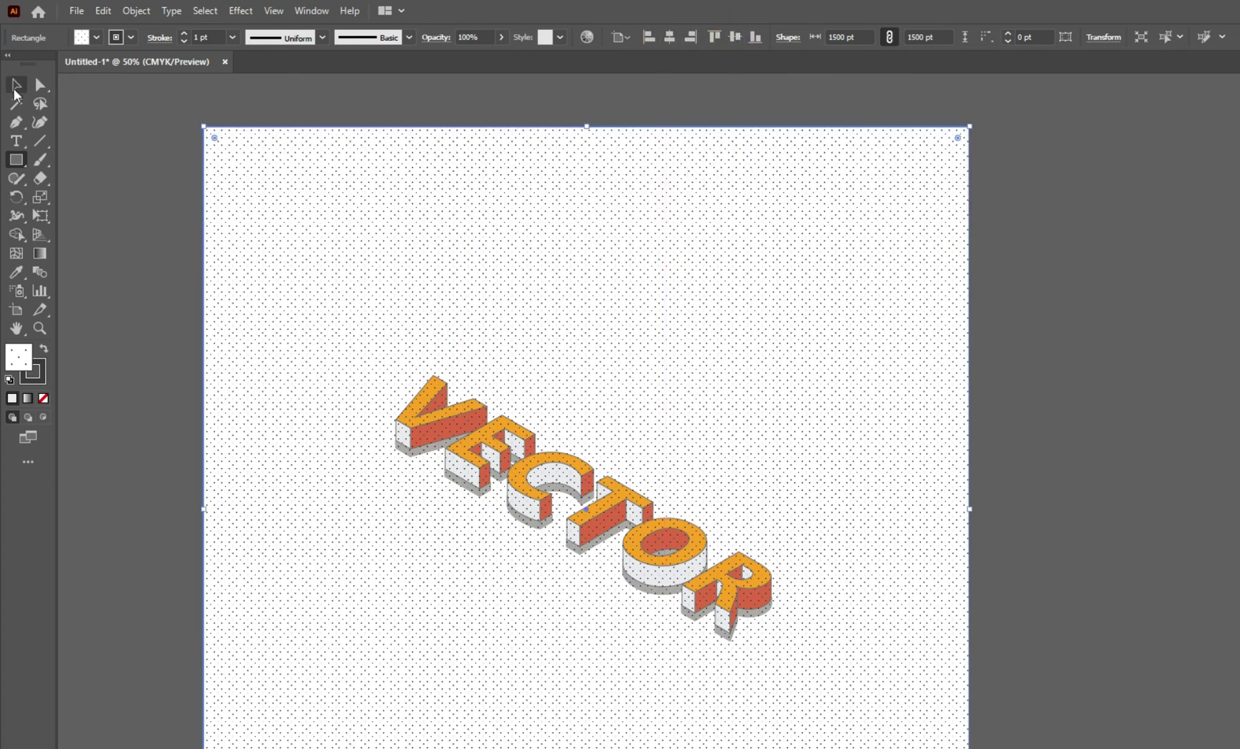
pyautogui.click(14, 87)
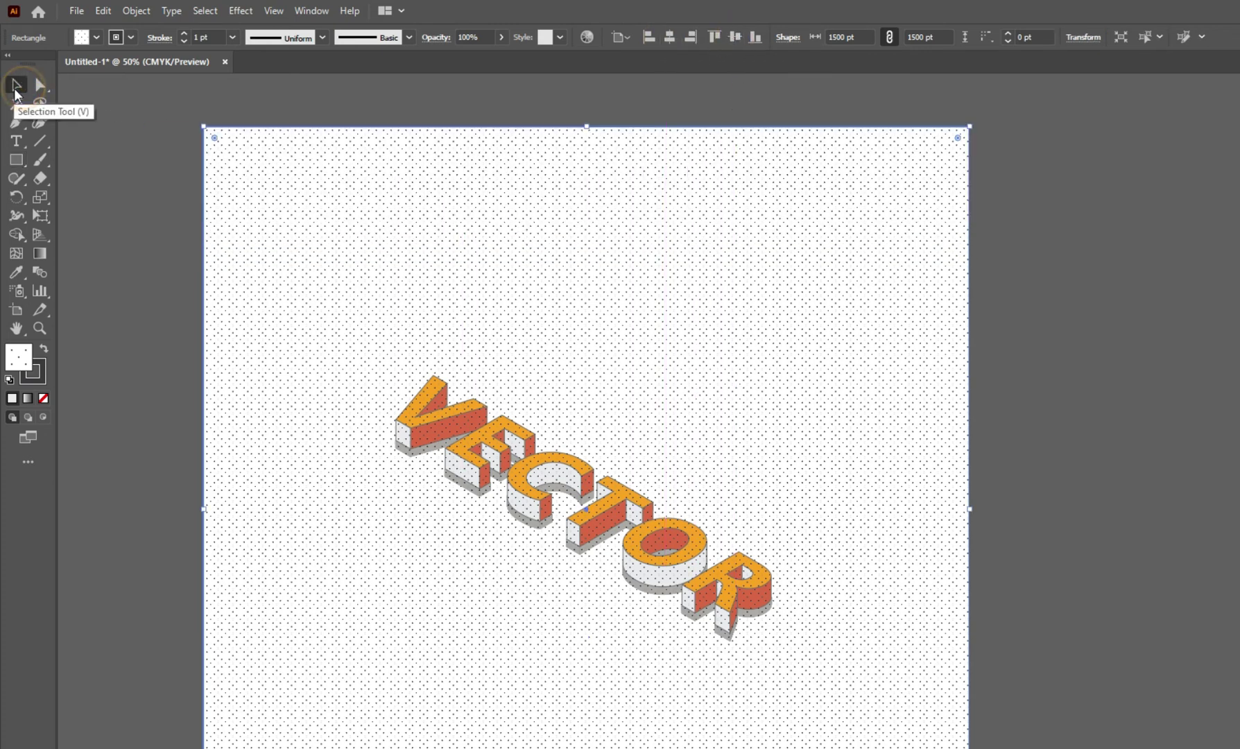
pyautogui.click(97, 37)
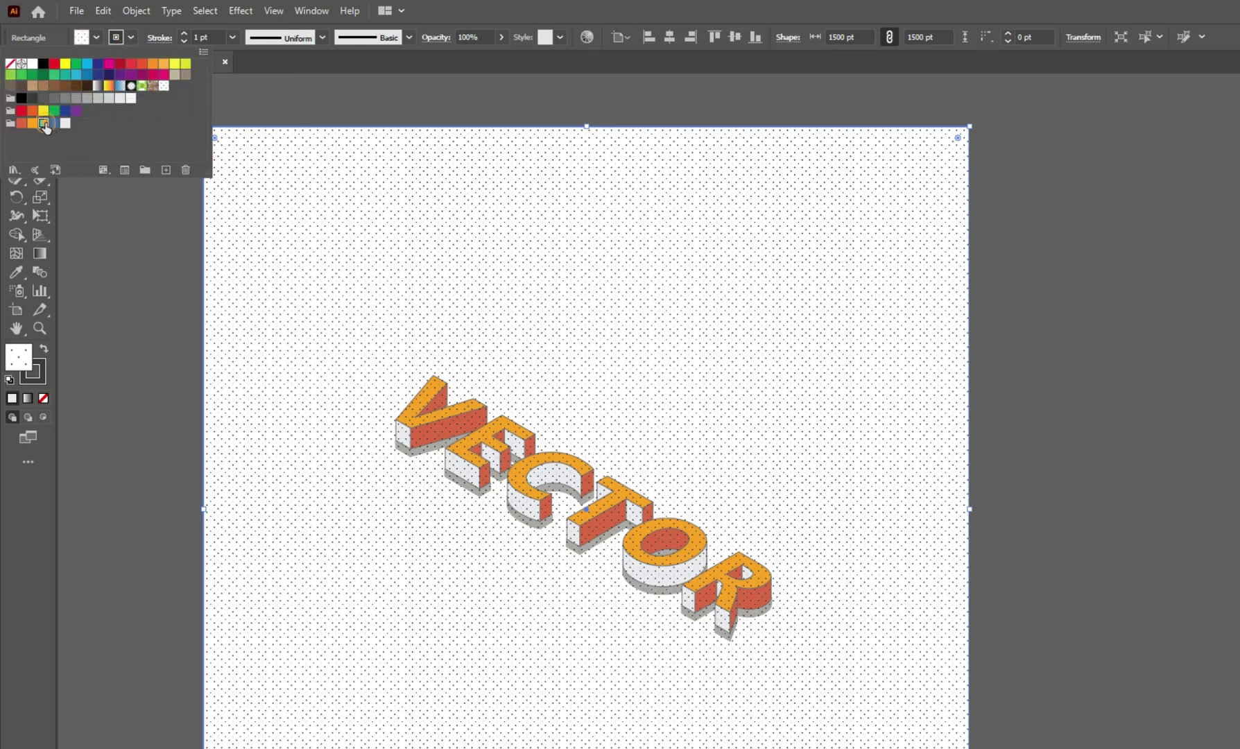
pyautogui.click(44, 124)
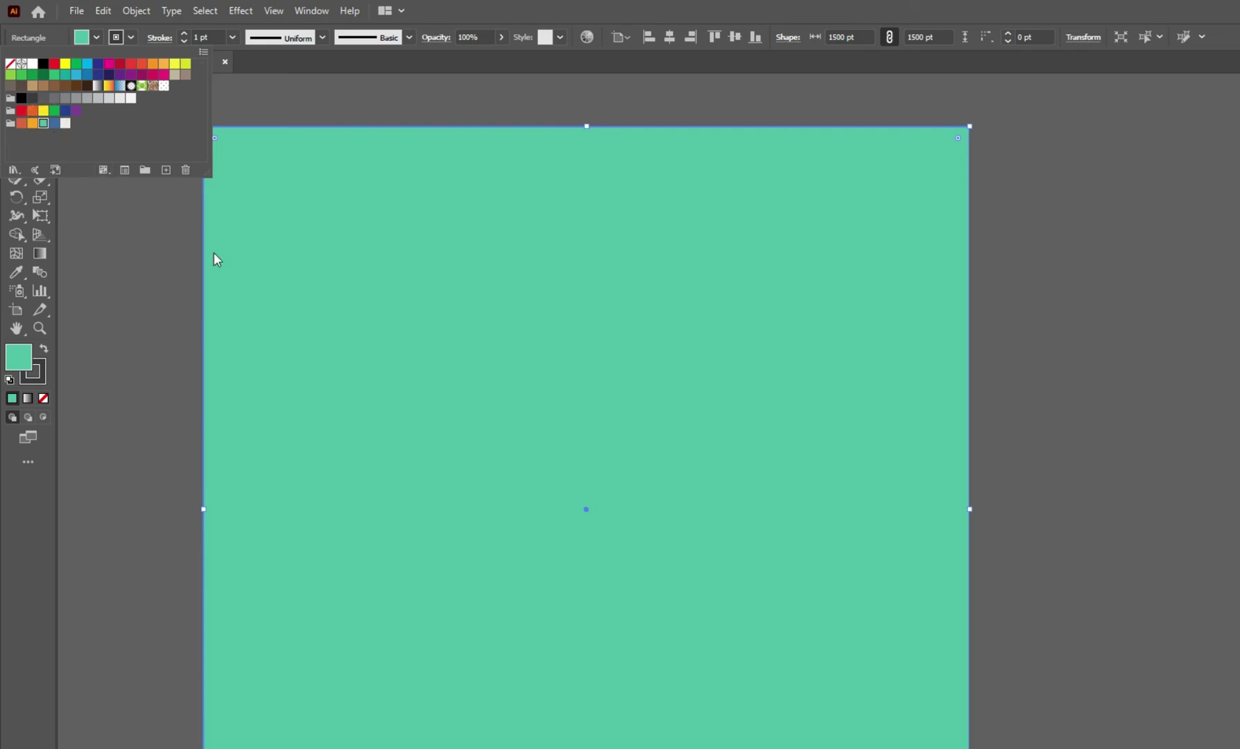
# Send the green background rectangle to the back, behind the VECTOR lettering
pyautogui.rightClick(284, 287)
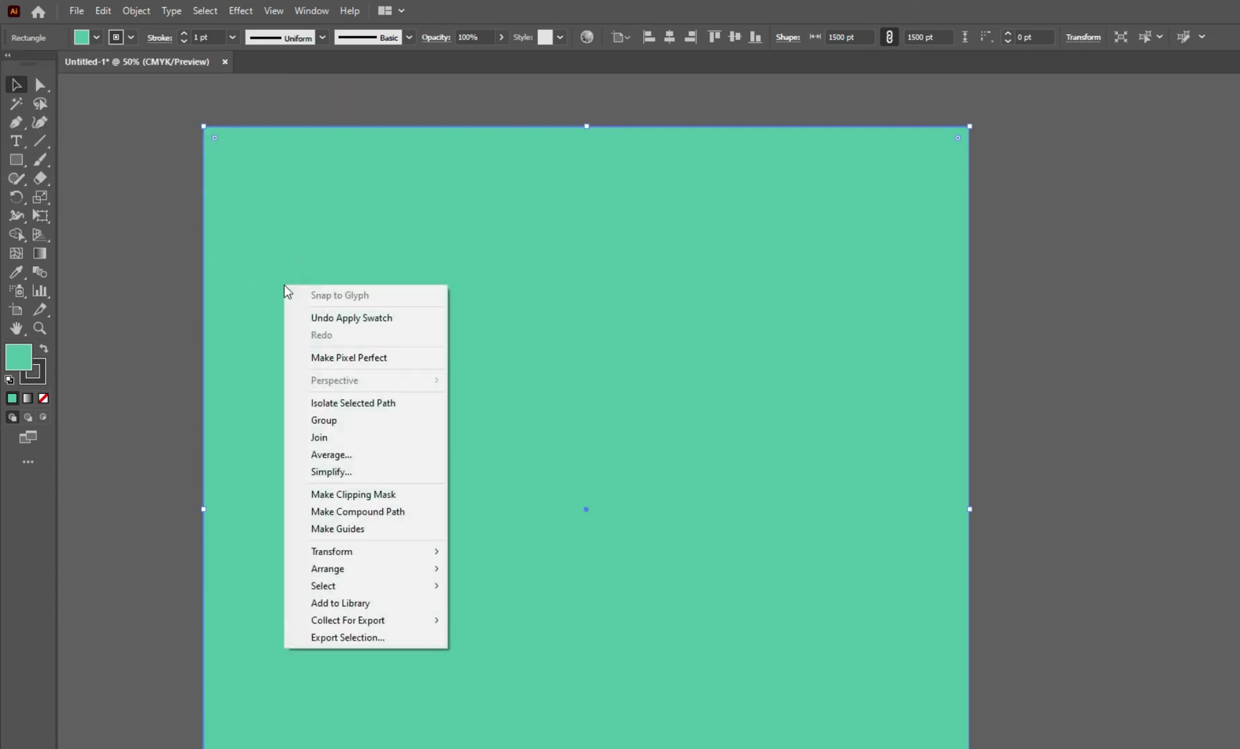
pyautogui.moveTo(409, 573)
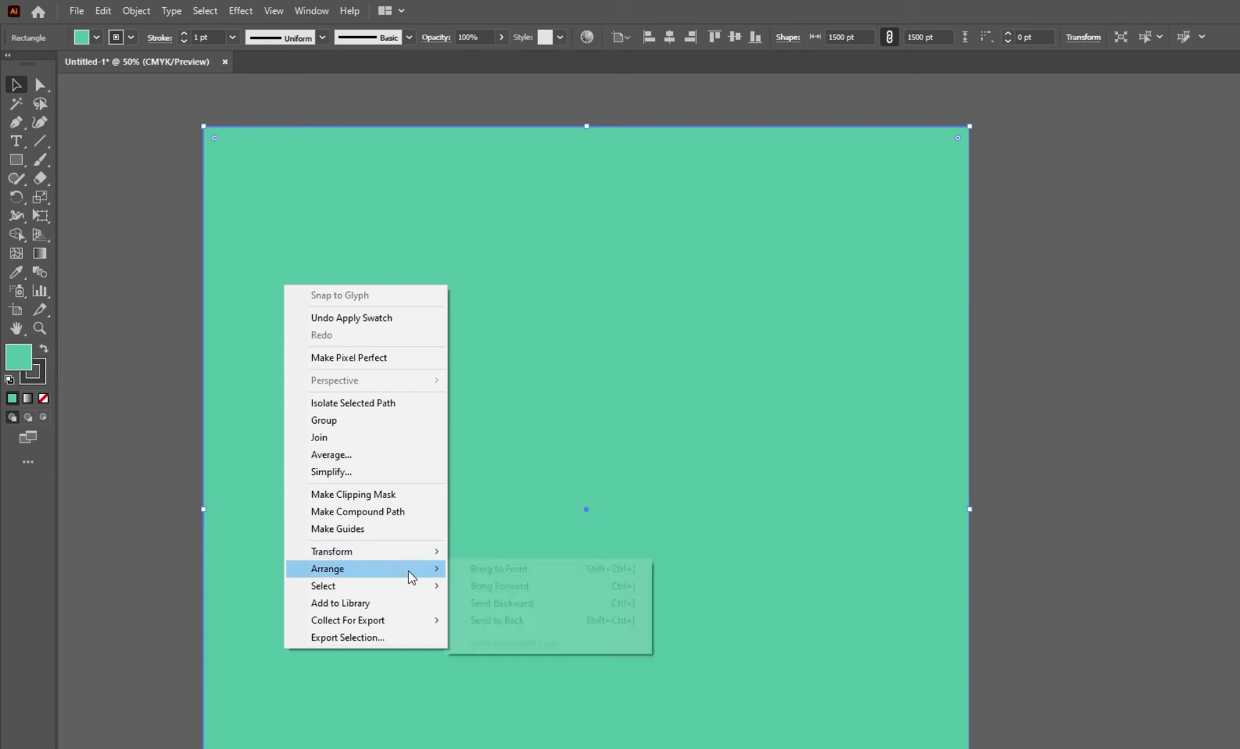
pyautogui.click(508, 628)
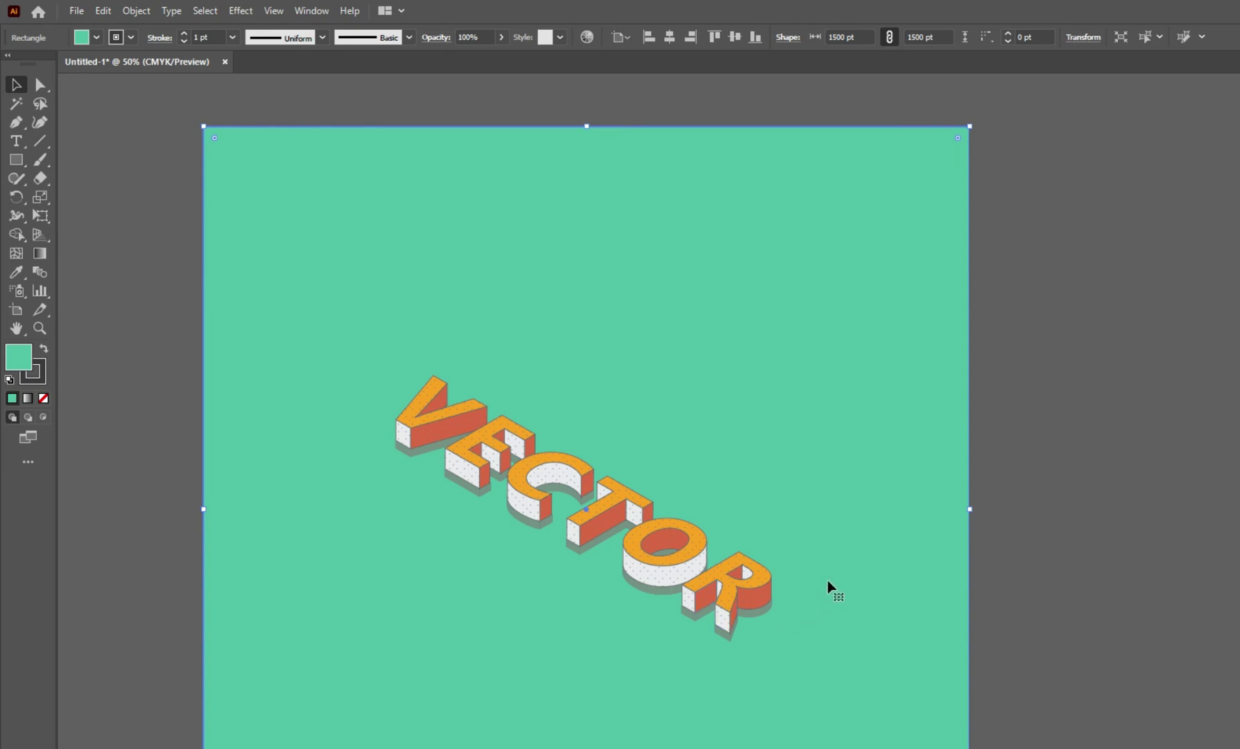
# Add a second fill to the green background rectangle's appearance
pyautogui.click(914, 391)
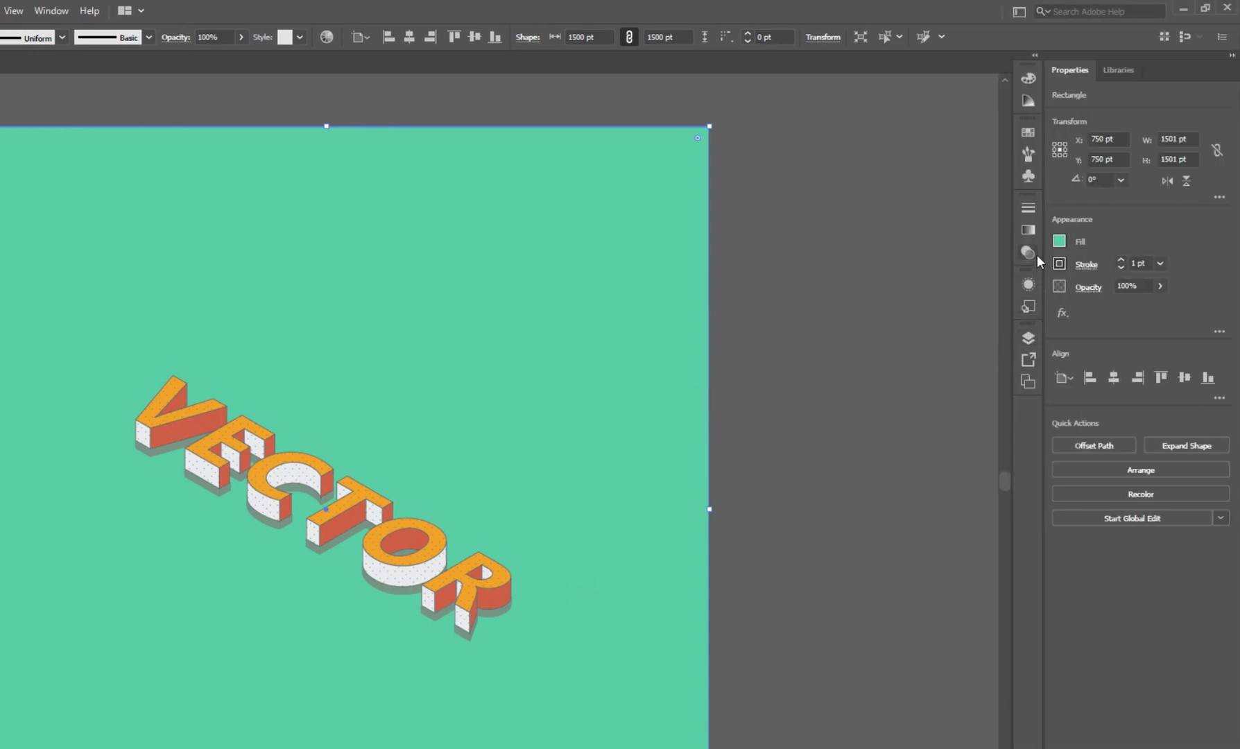
pyautogui.click(1035, 282)
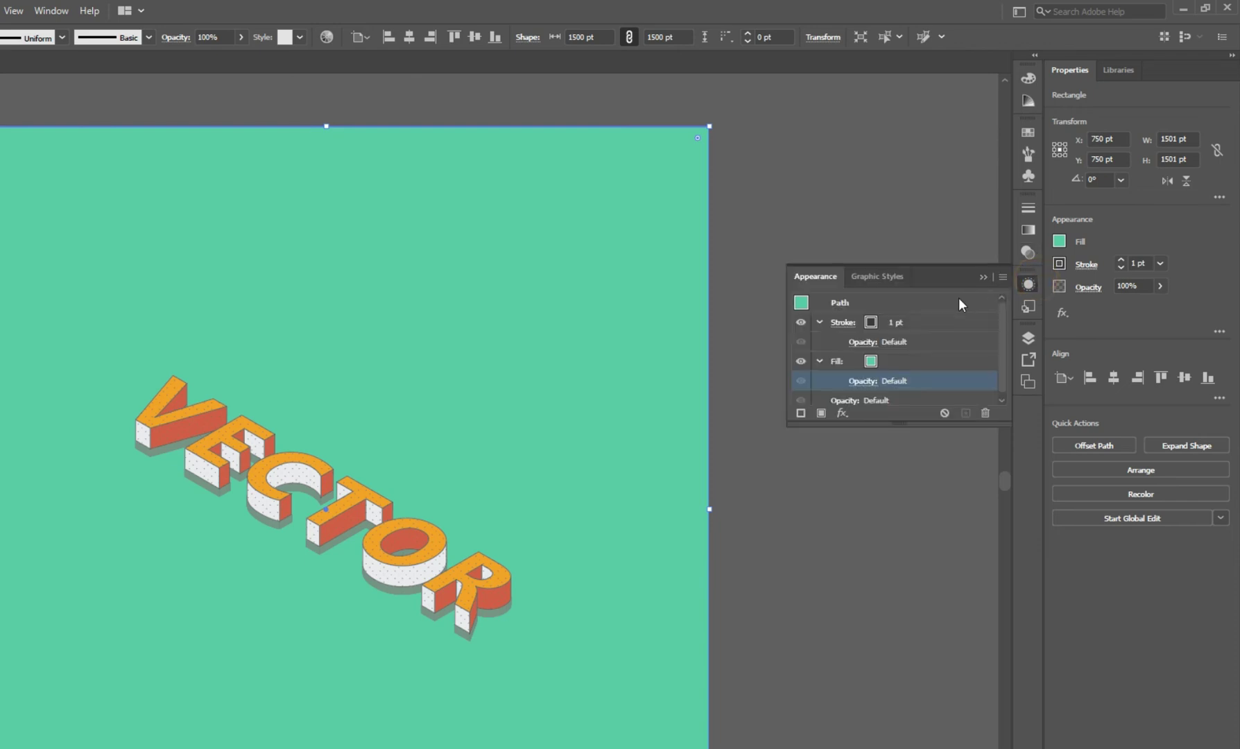
pyautogui.click(892, 363)
pyautogui.click(821, 413)
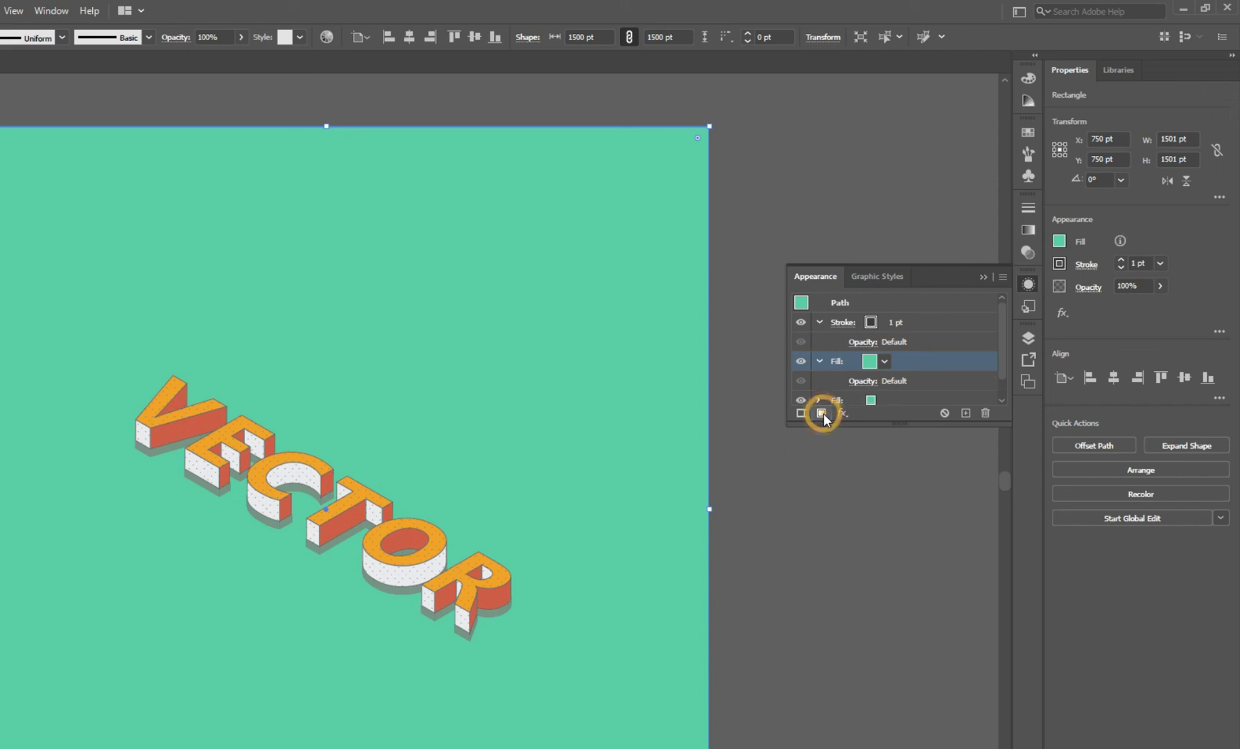
# Apply the texture just before Ripple in the Basic Graphics_Textures pattern library to the background's new fill, and close the library
pyautogui.click(884, 361)
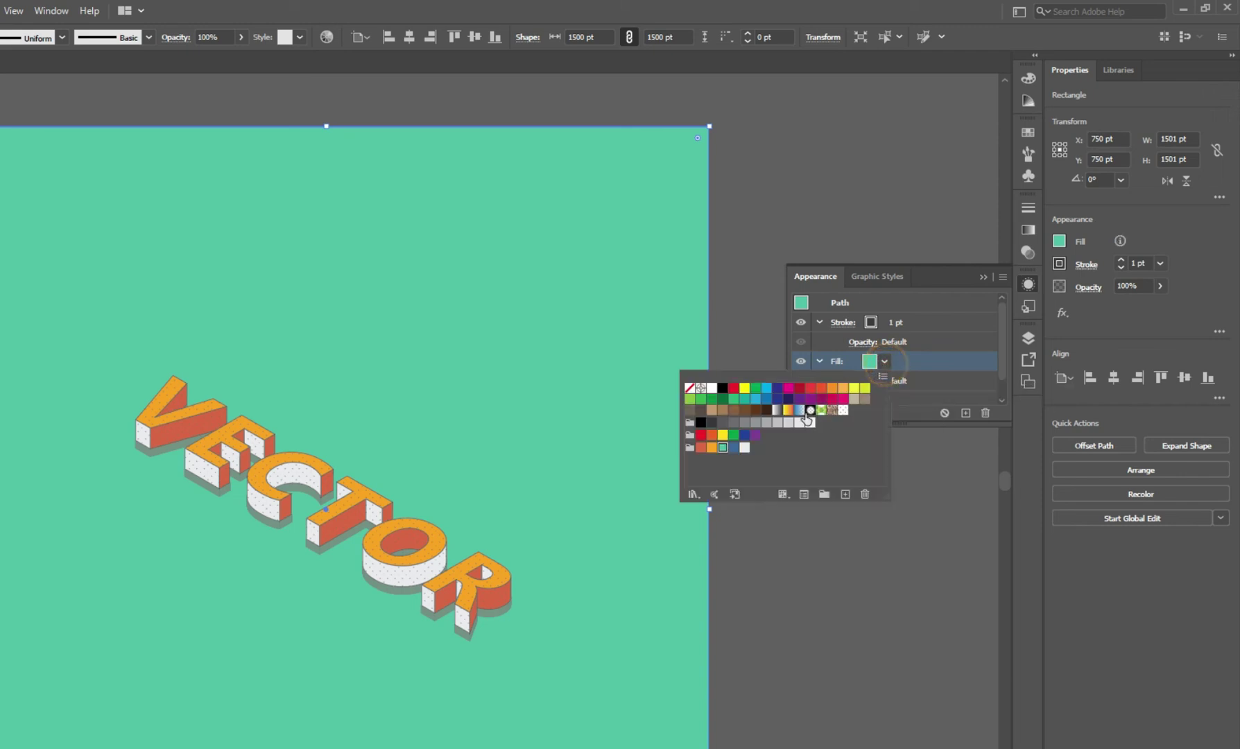
pyautogui.click(691, 495)
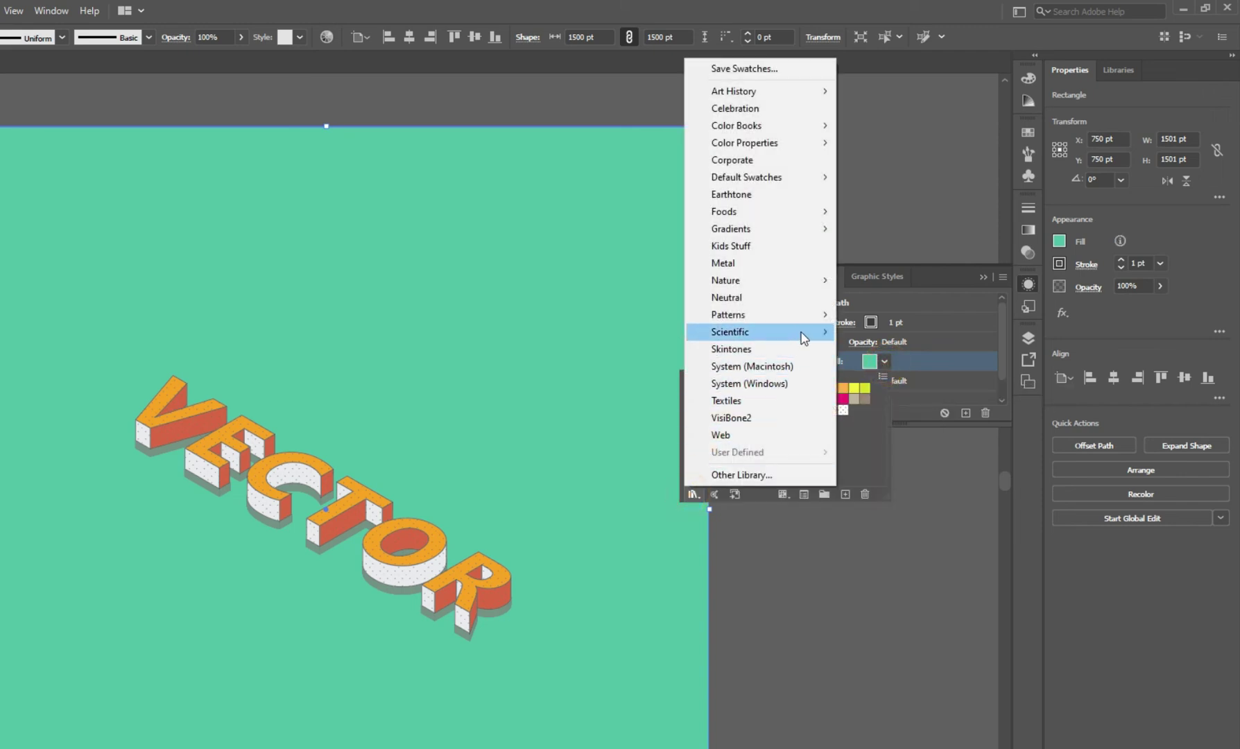
pyautogui.moveTo(806, 315)
pyautogui.moveTo(919, 316)
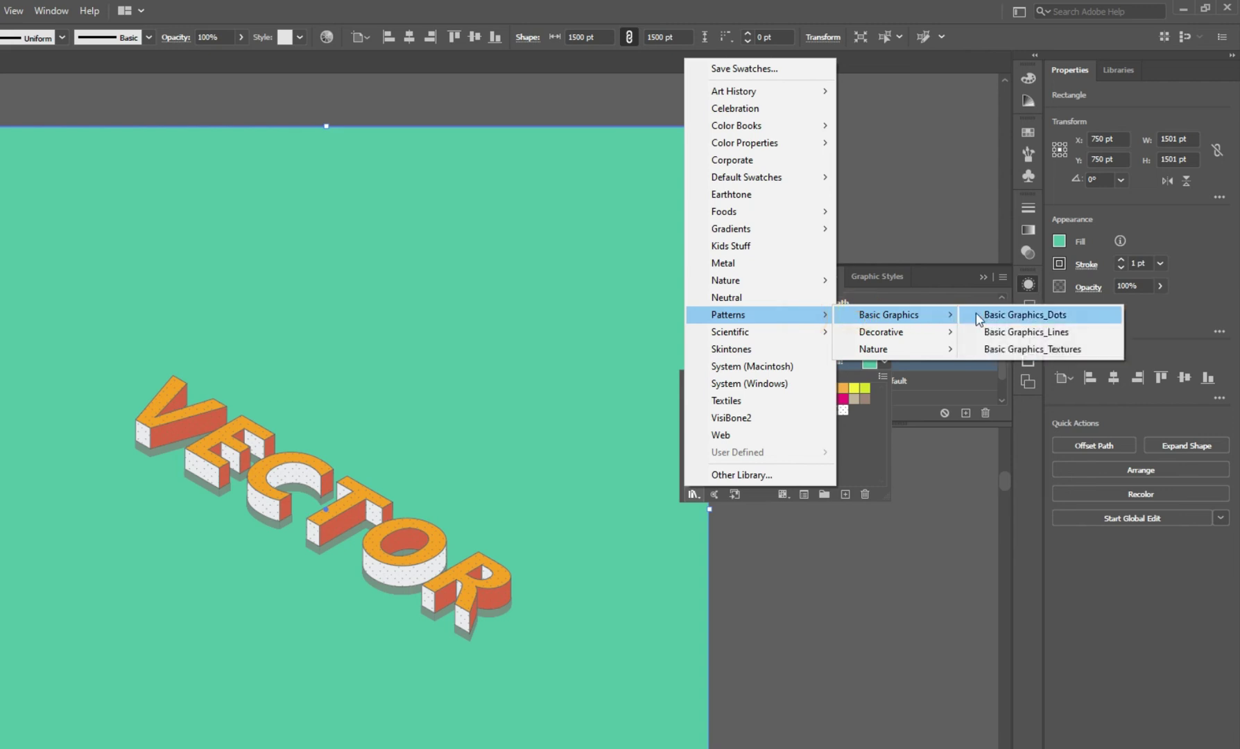
pyautogui.click(998, 350)
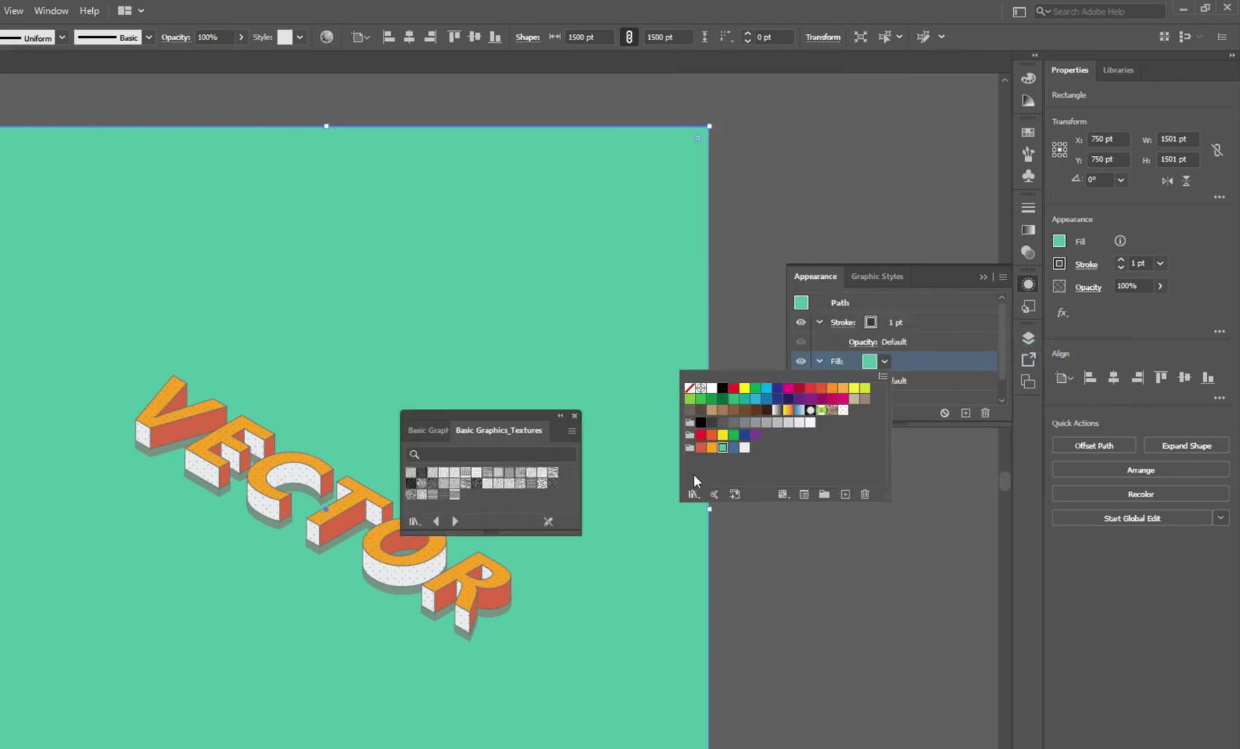
pyautogui.click(455, 478)
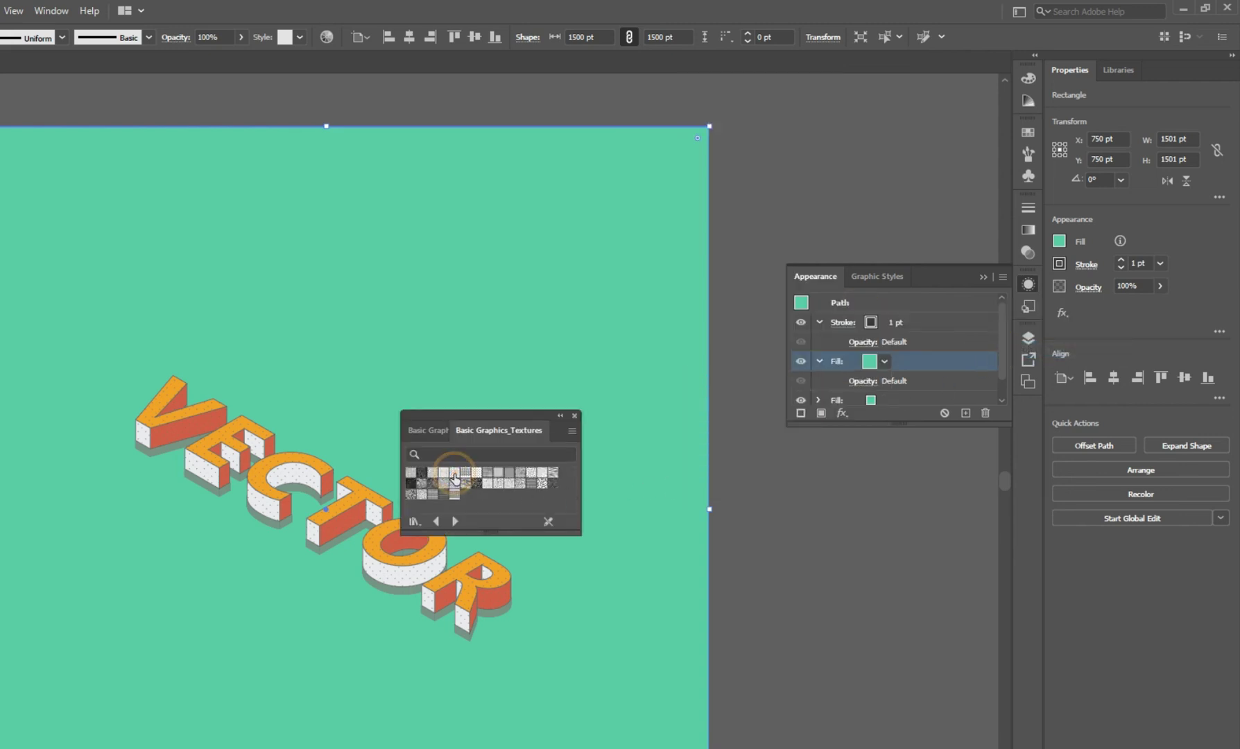
pyautogui.click(443, 472)
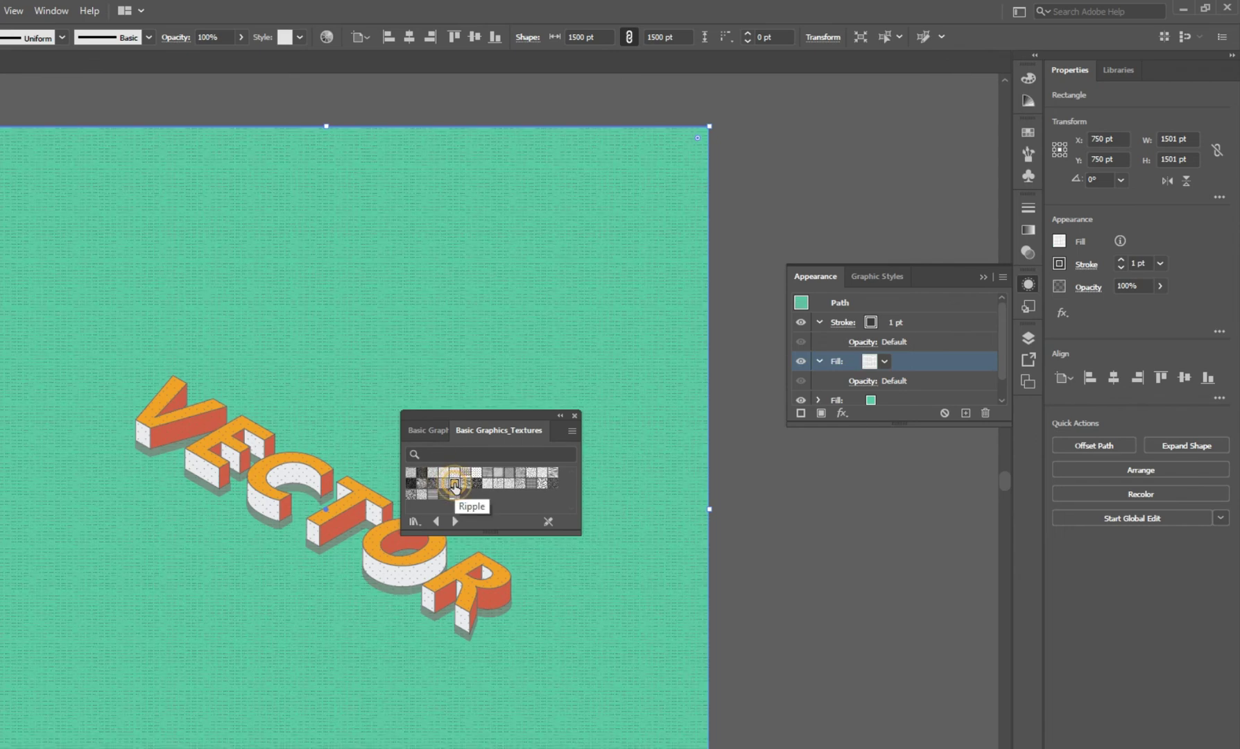
pyautogui.click(444, 484)
pyautogui.click(444, 488)
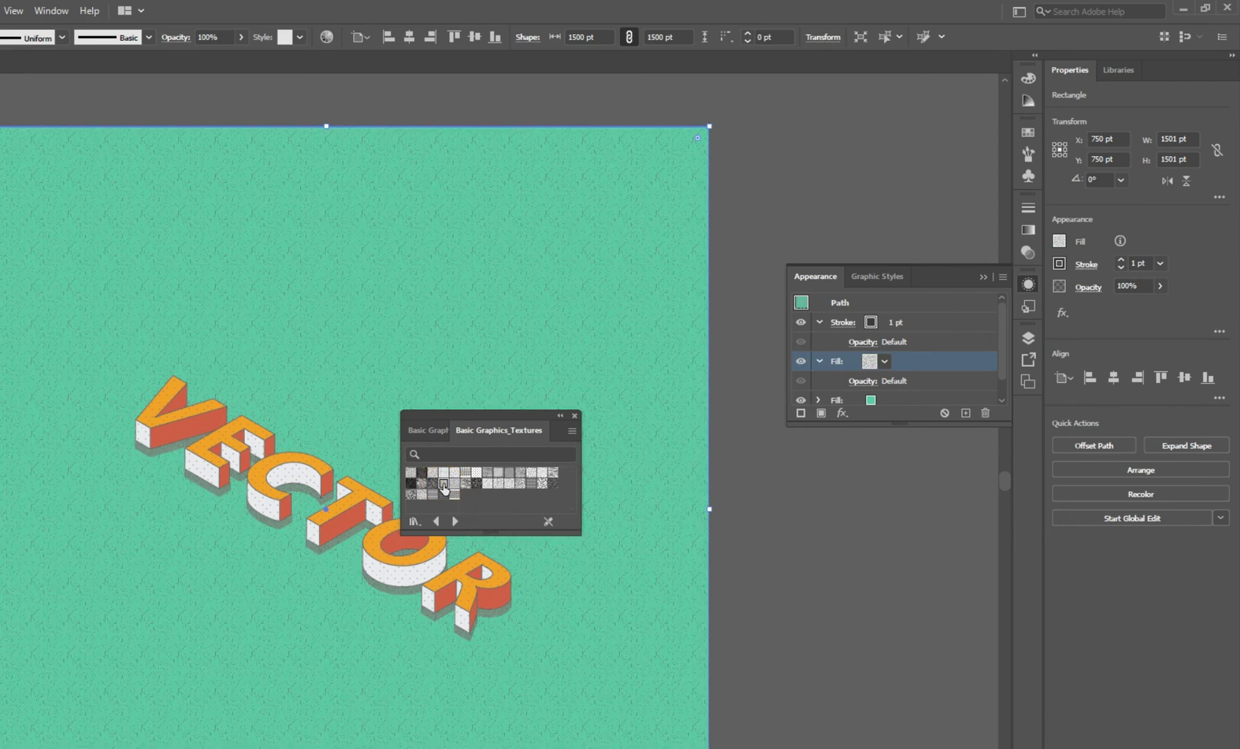
pyautogui.click(574, 416)
# Set the opacity of the background's textured fill to 41% and collapse the appearance settings
pyautogui.click(870, 381)
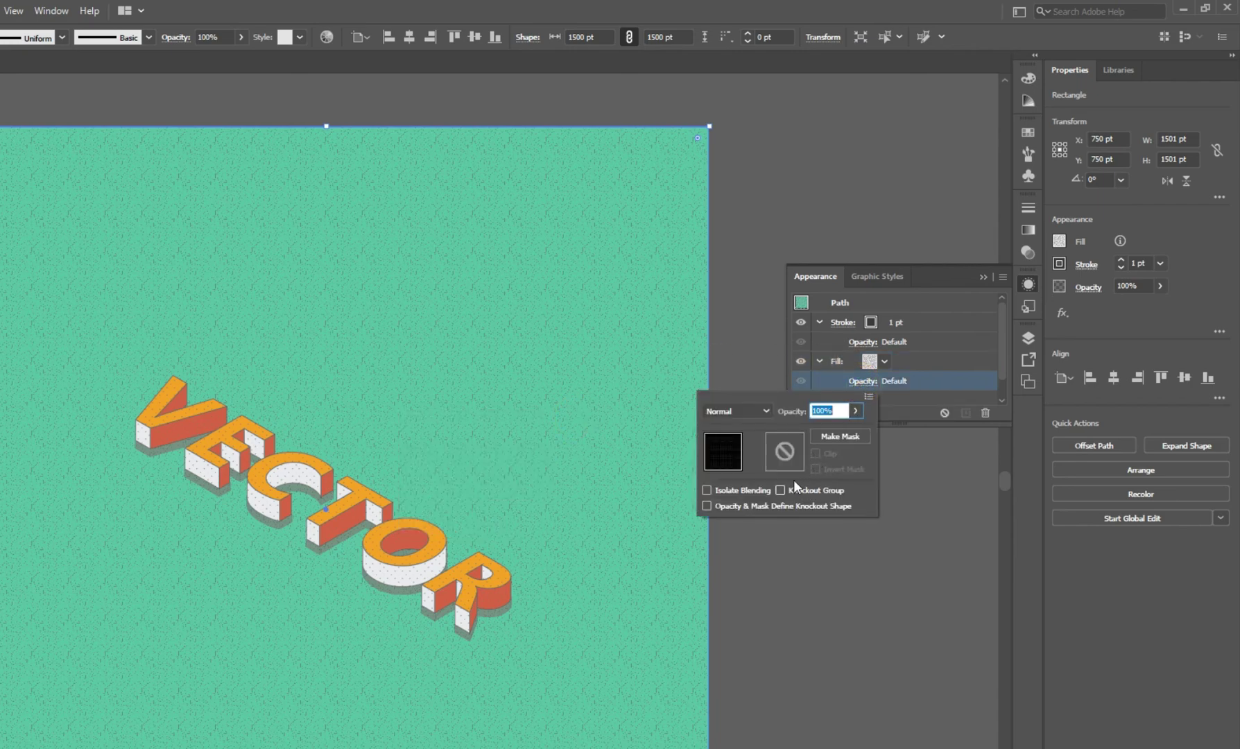
pyautogui.click(856, 410)
pyautogui.click(843, 423)
pyautogui.click(855, 411)
pyautogui.moveTo(855, 430); pyautogui.dragTo(820, 432)
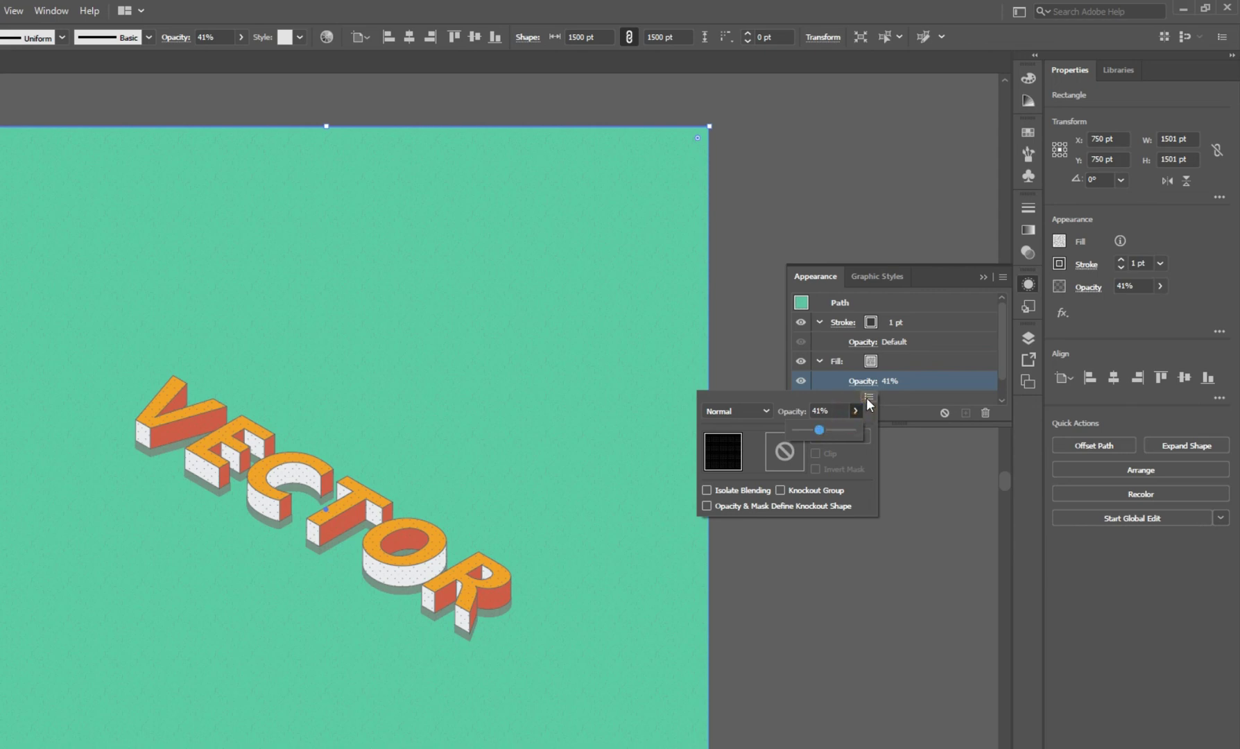
pyautogui.click(919, 385)
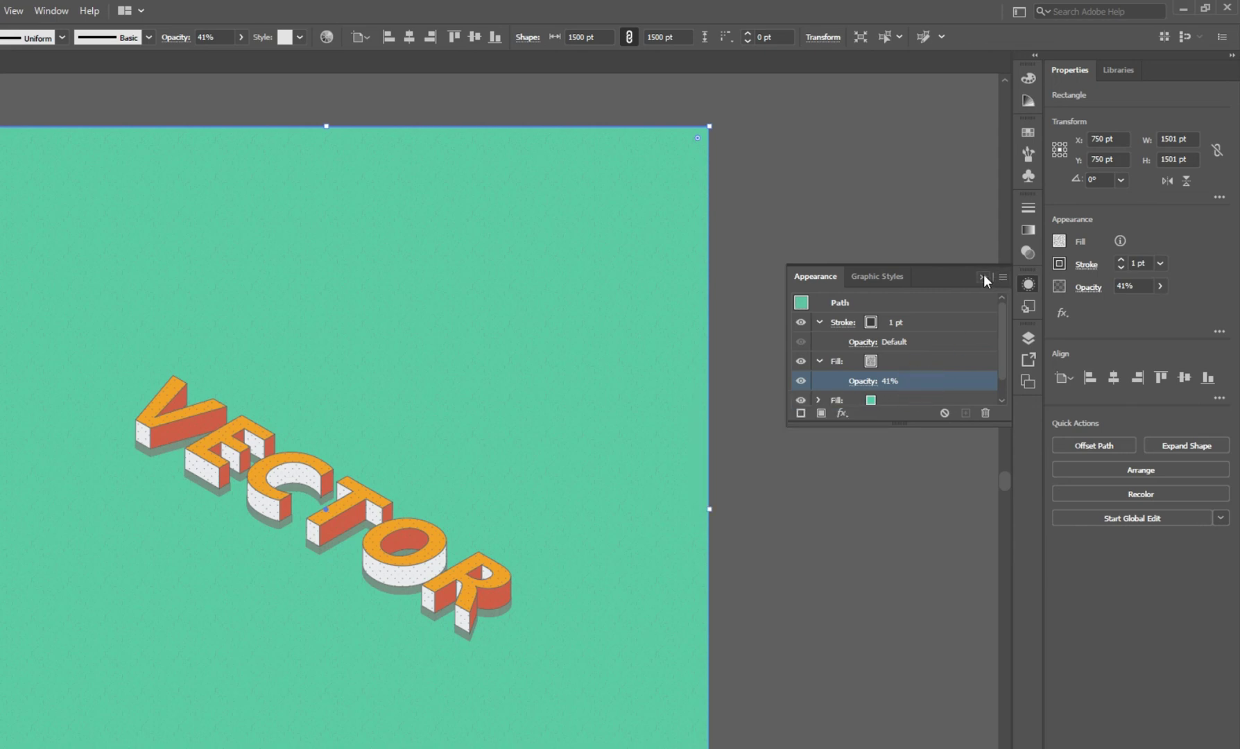
pyautogui.click(983, 276)
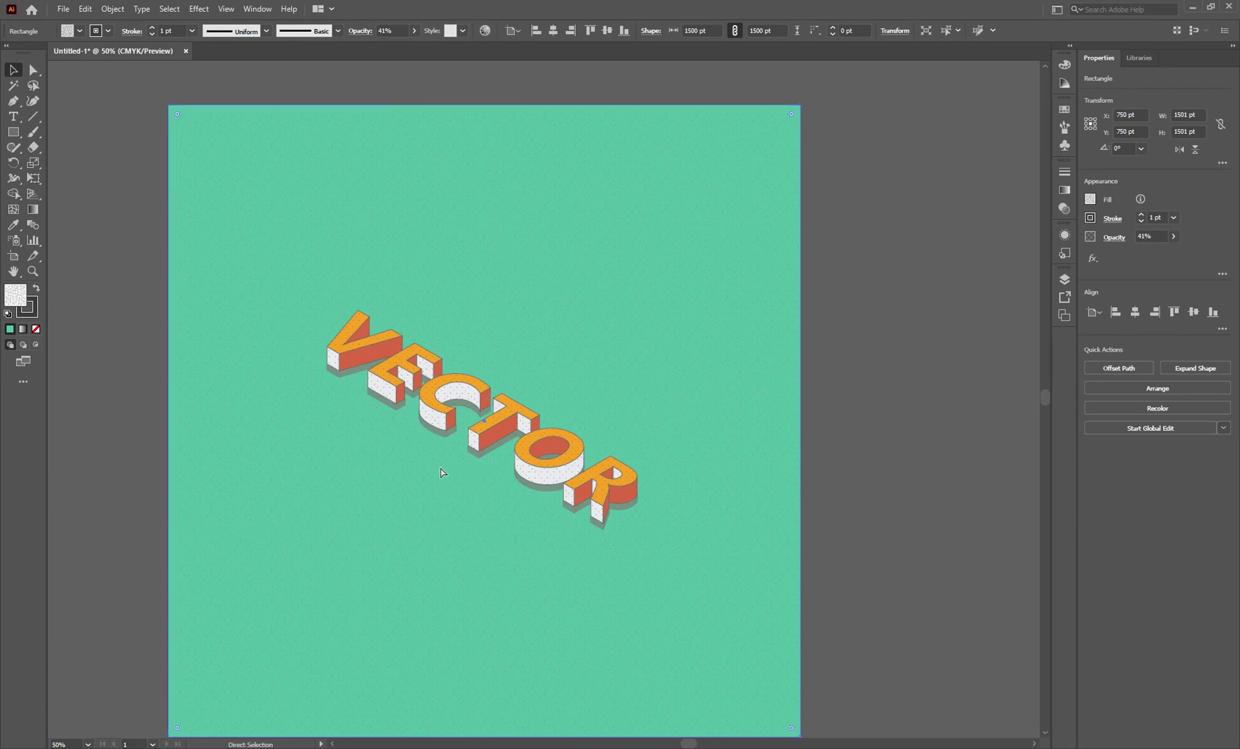
pyautogui.hotkey('ctrl', '0')
pyautogui.scroll(1, 516, 416)
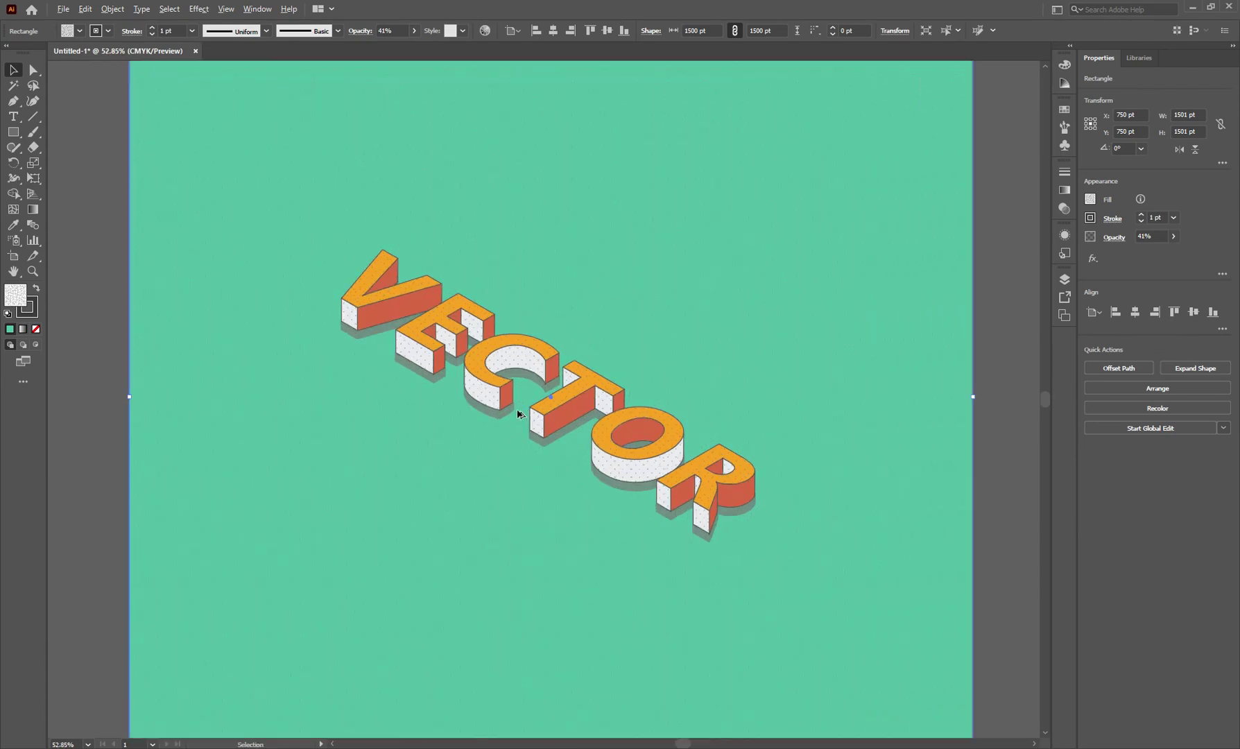
pyautogui.scroll(1, 540, 404)
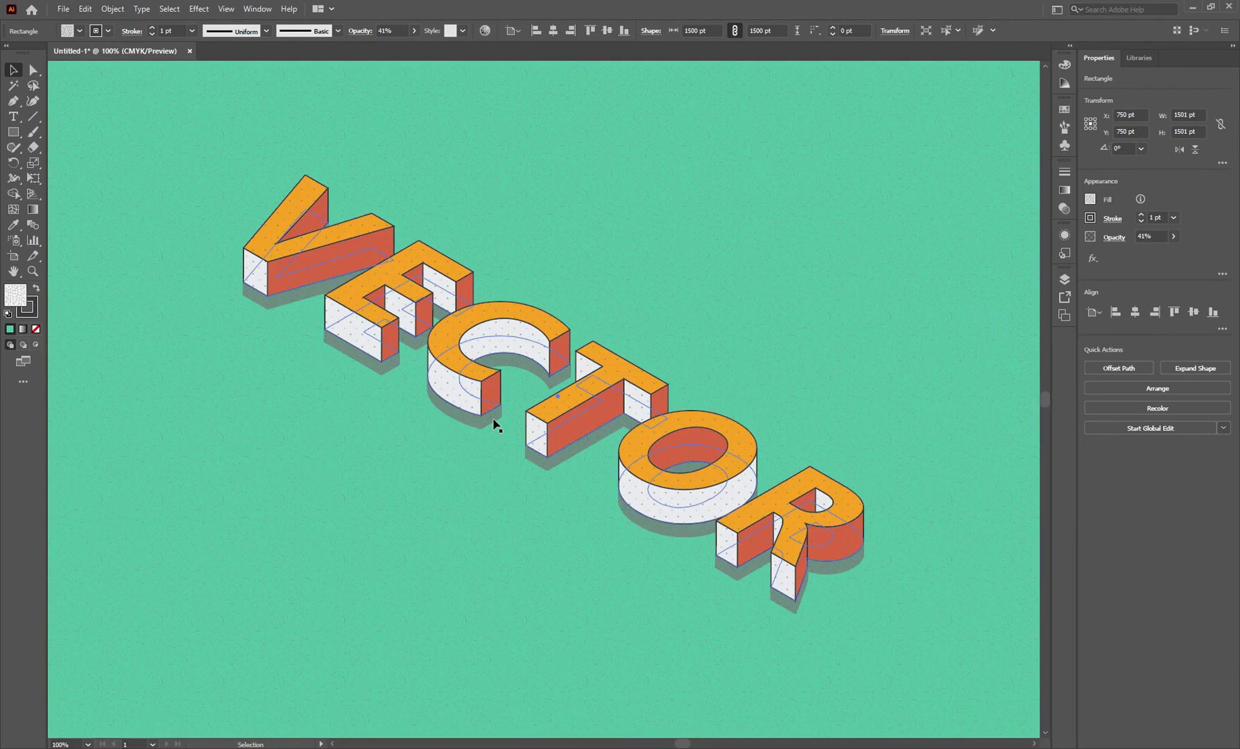
pyautogui.scroll(-2, 494, 424)
pyautogui.scroll(3, 494, 425)
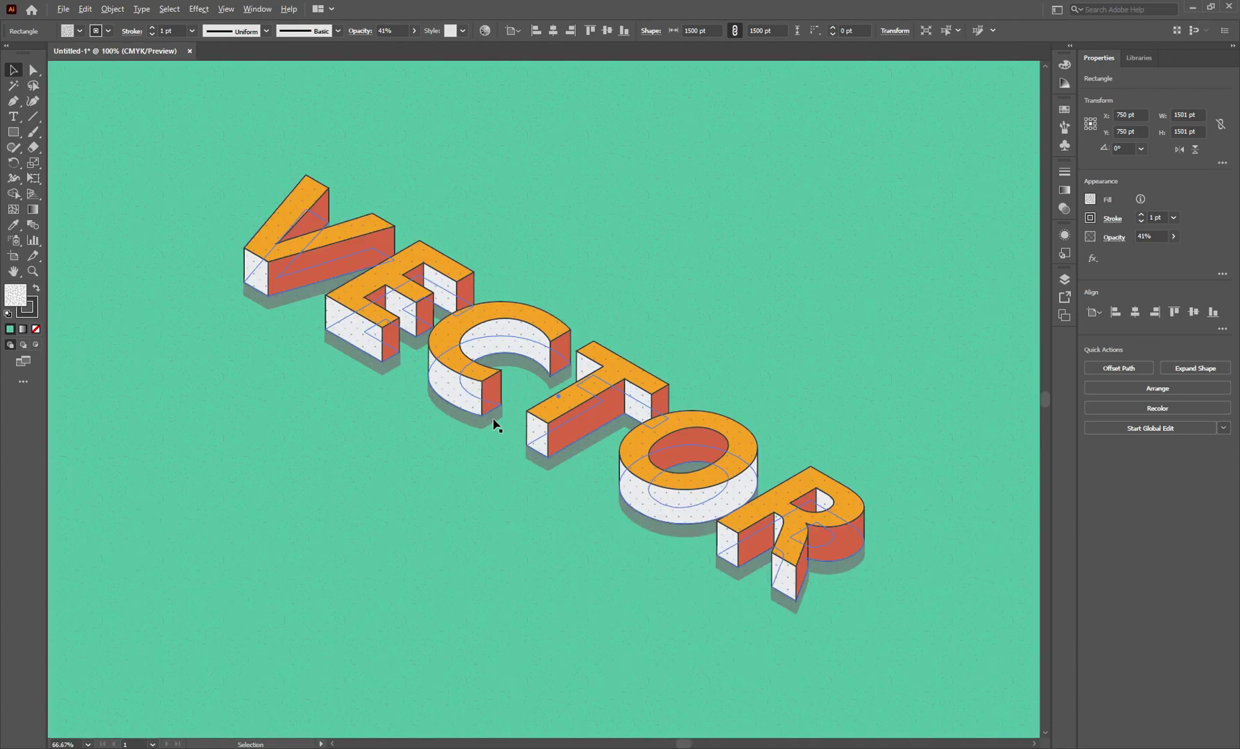
pyautogui.scroll(-1, 494, 425)
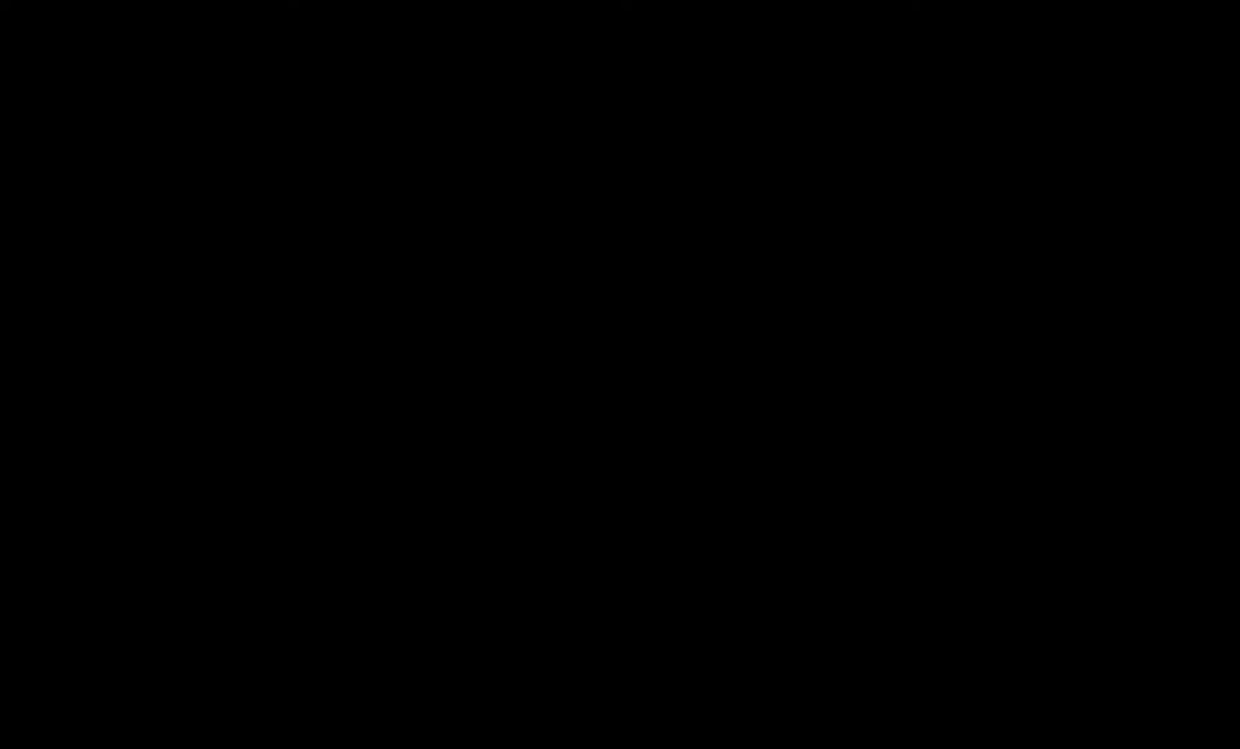